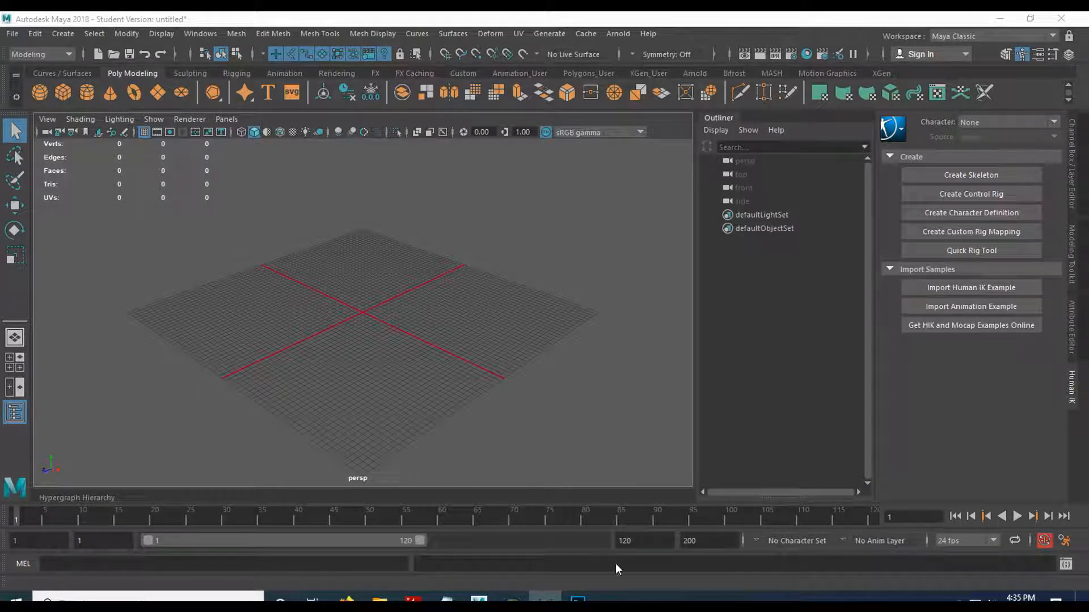
Switch to Photoshop and paint black vertical and horizontal graph axes, labelled 0 at the origin, V above and T at the far end
{"action": "left_click", "coordinate": [576, 600]}
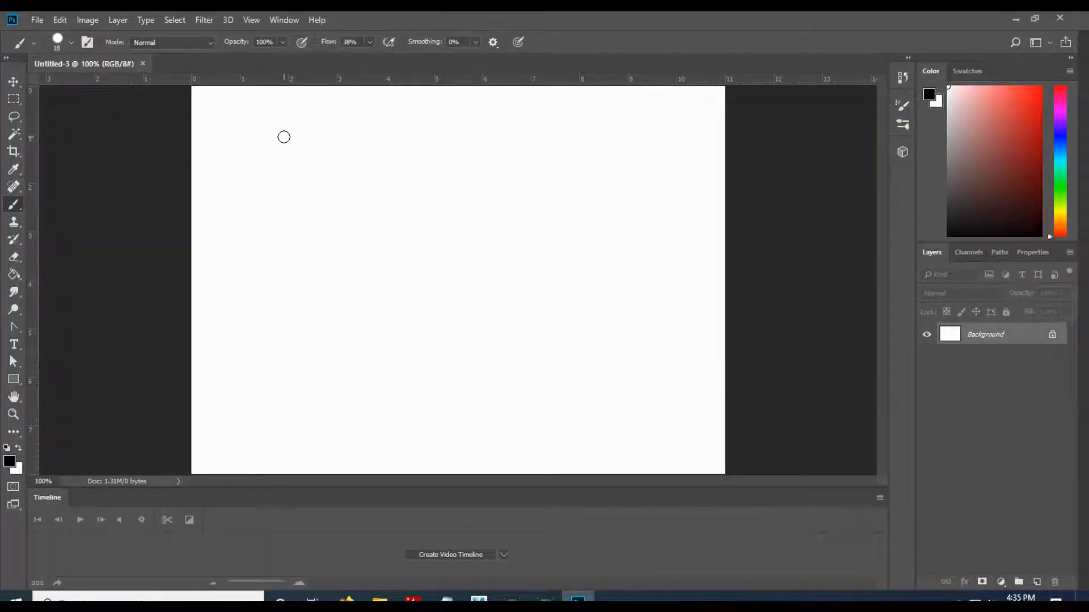
{"action": "mouse_move", "coordinate": [283, 130]}
{"action": "left_mouse_down"}
{"action": "mouse_move", "coordinate": [282, 387]}
{"action": "mouse_move", "coordinate": [650, 398]}
{"action": "left_mouse_up"}
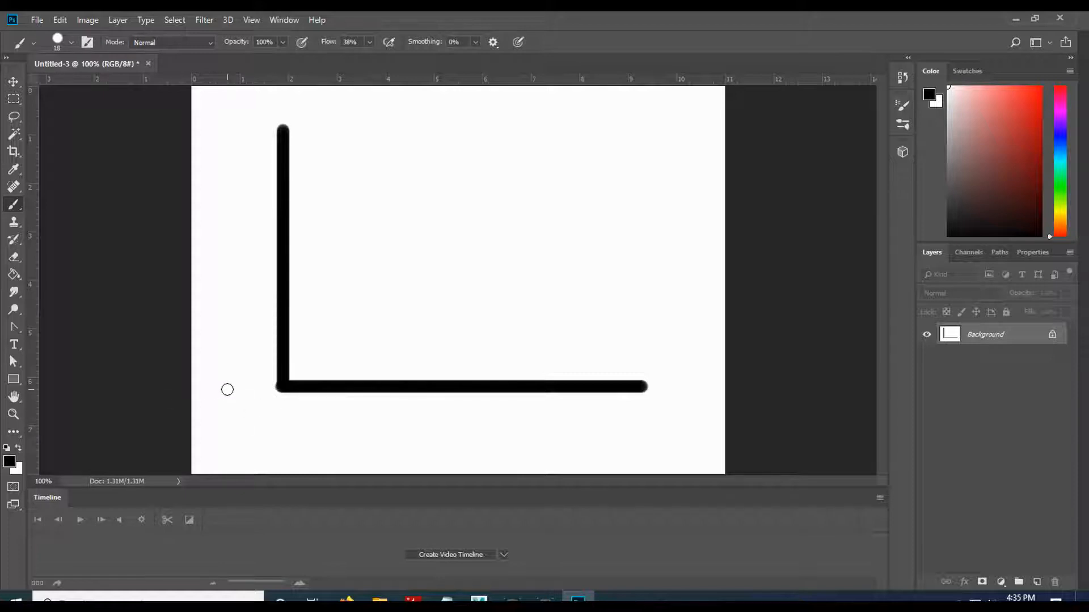
{"action": "mouse_move", "coordinate": [240, 387]}
{"action": "left_mouse_down"}
{"action": "mouse_move", "coordinate": [224, 397]}
{"action": "mouse_move", "coordinate": [244, 389]}
{"action": "left_mouse_up"}
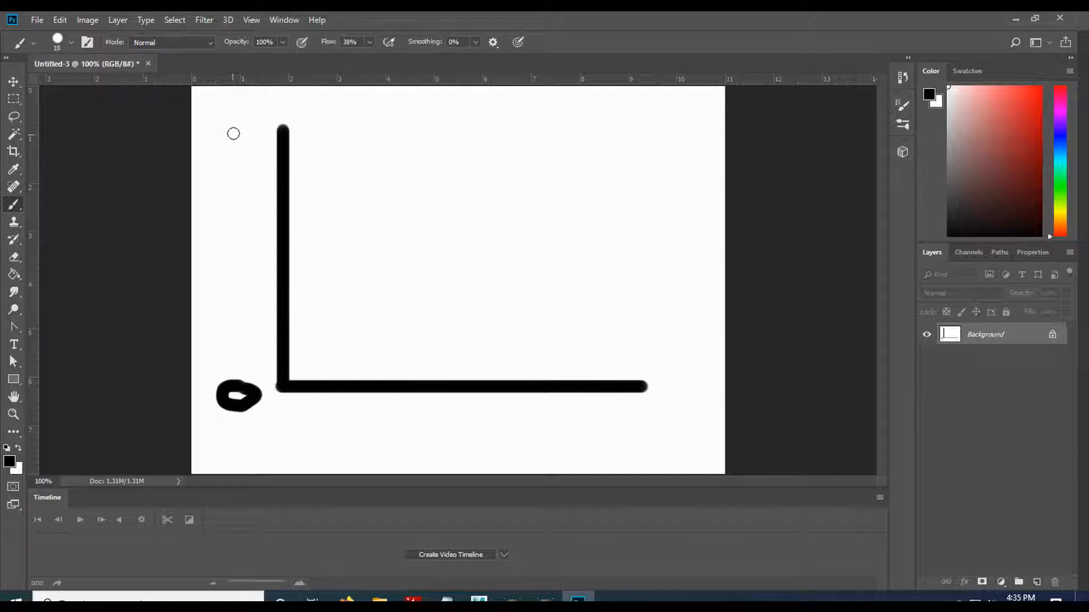
{"action": "mouse_move", "coordinate": [217, 108]}
{"action": "left_mouse_down"}
{"action": "mouse_move", "coordinate": [226, 117]}
{"action": "mouse_move", "coordinate": [248, 103]}
{"action": "left_mouse_up"}
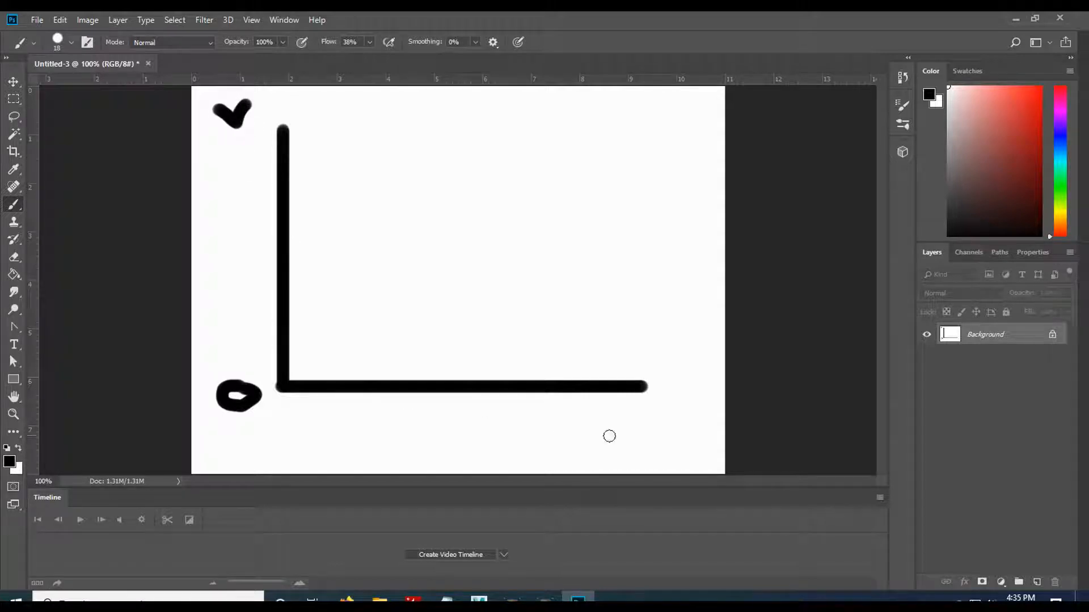
{"action": "mouse_move", "coordinate": [672, 408]}
{"action": "left_mouse_down"}
{"action": "mouse_move", "coordinate": [671, 434]}
{"action": "mouse_move", "coordinate": [685, 401]}
{"action": "left_mouse_up"}
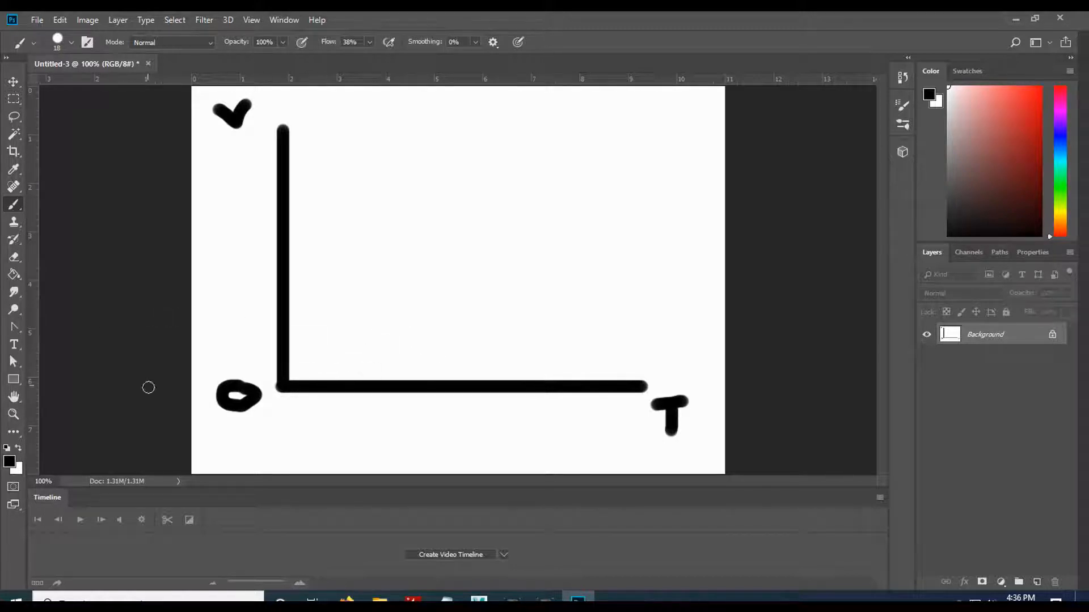
Set the brush colour to bright red and paint four evenly spaced tick marks across the horizontal axis
{"action": "left_click", "coordinate": [20, 448]}
{"action": "left_click_drag", "start_coordinate": [1007, 143], "coordinate": [1045, 85]}
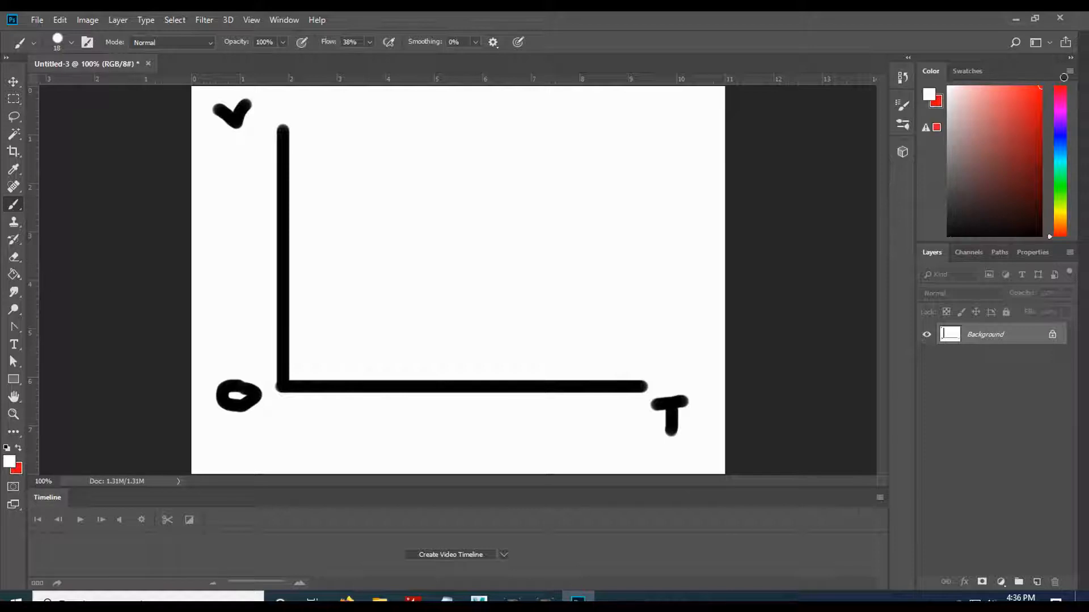
{"action": "left_click", "coordinate": [23, 454]}
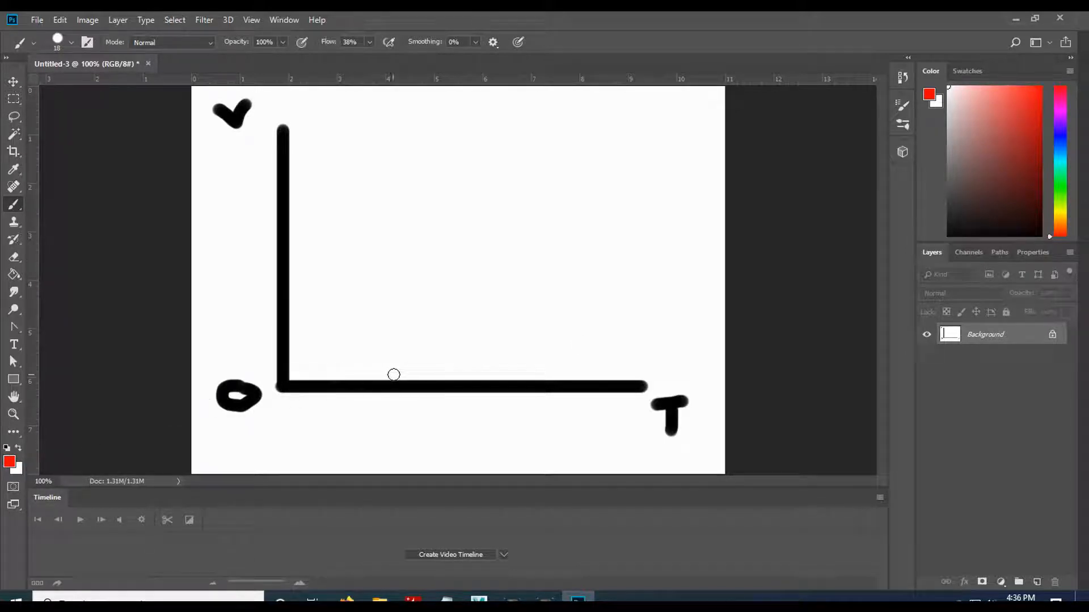
{"action": "left_click_drag", "start_coordinate": [355, 376], "coordinate": [356, 397]}
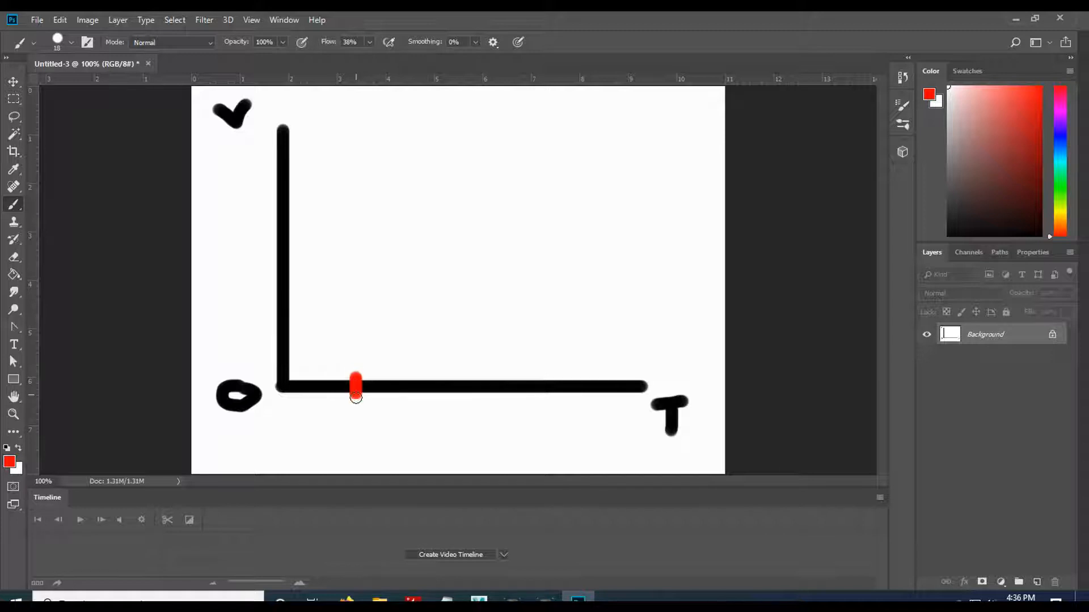
{"action": "left_click_drag", "start_coordinate": [420, 374], "coordinate": [419, 407]}
{"action": "left_click_drag", "start_coordinate": [492, 374], "coordinate": [491, 401]}
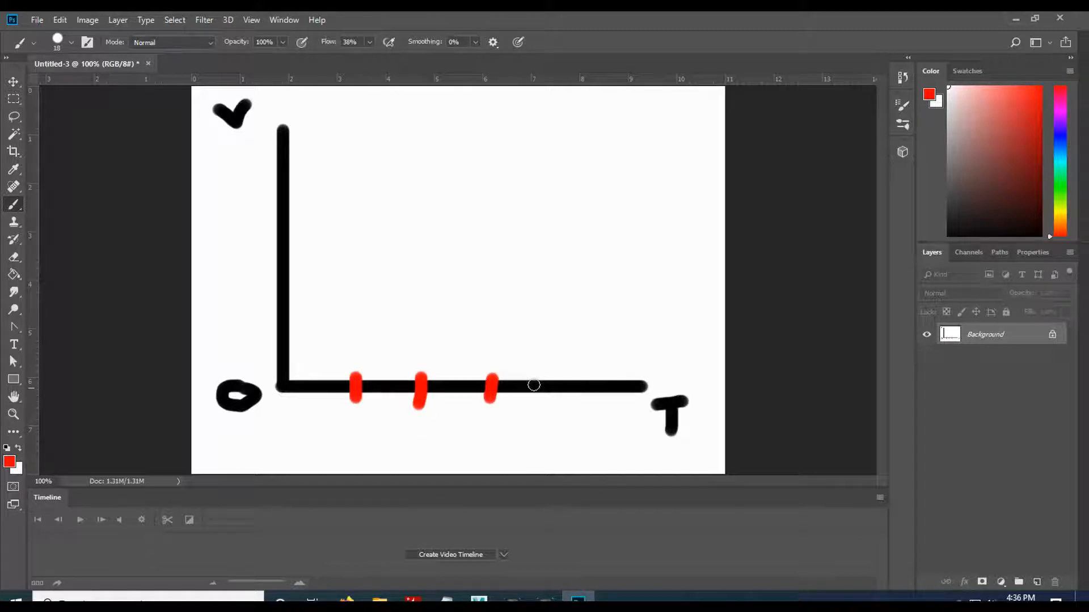
{"action": "left_click_drag", "start_coordinate": [555, 376], "coordinate": [559, 398]}
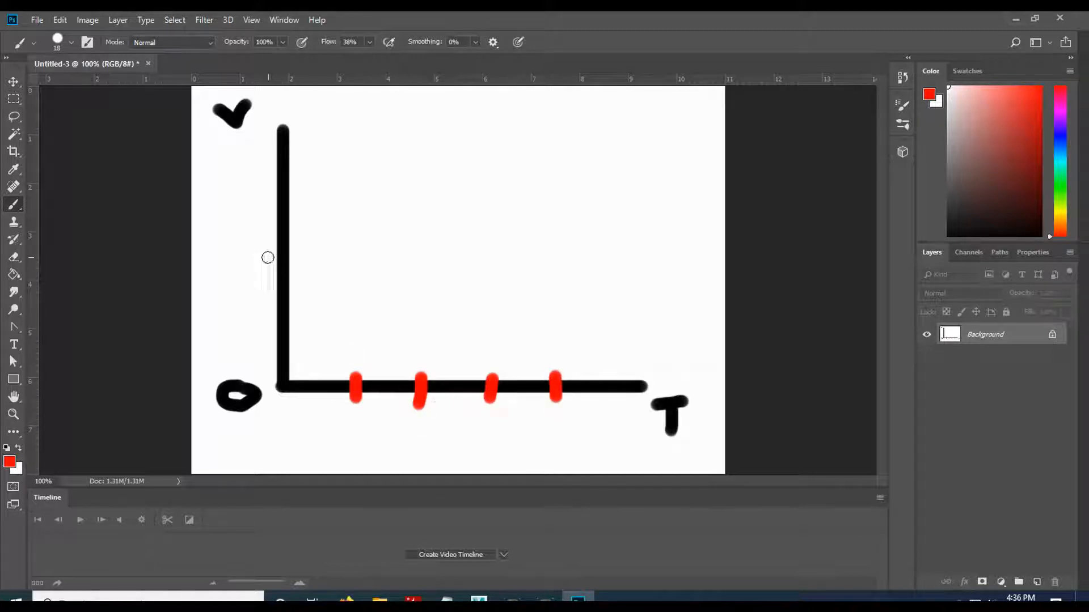
Paint four red tick marks across the vertical axis and a red dot above the second horizontal tick
{"action": "mouse_move", "coordinate": [264, 332]}
{"action": "left_mouse_down"}
{"action": "mouse_move", "coordinate": [288, 332]}
{"action": "mouse_move", "coordinate": [304, 298]}
{"action": "left_mouse_up"}
{"action": "left_click", "coordinate": [271, 306]}
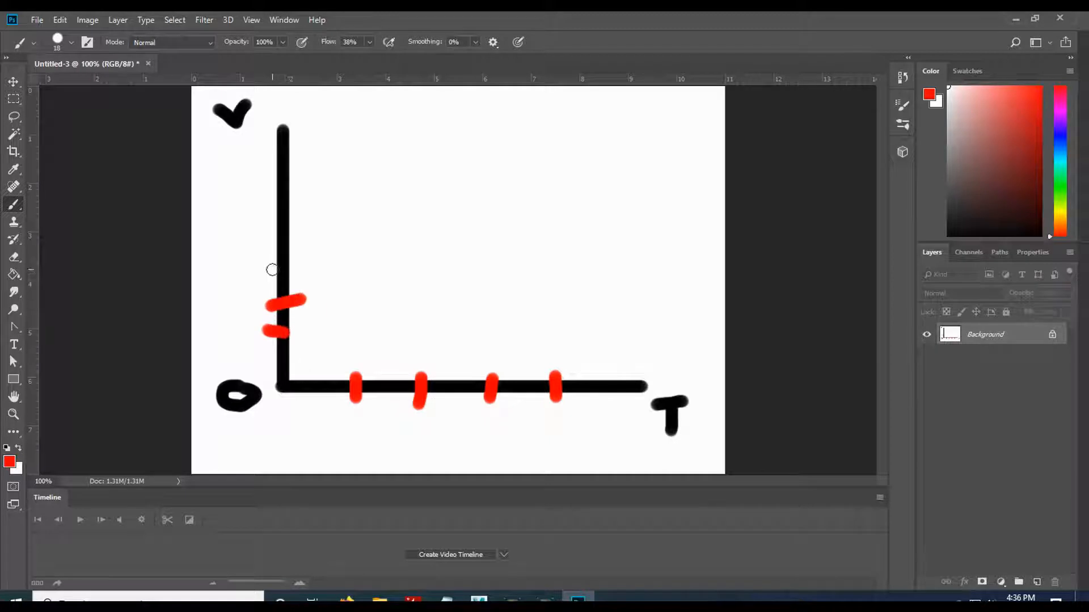
{"action": "left_click_drag", "start_coordinate": [265, 254], "coordinate": [310, 253]}
{"action": "left_click_drag", "start_coordinate": [258, 204], "coordinate": [316, 200]}
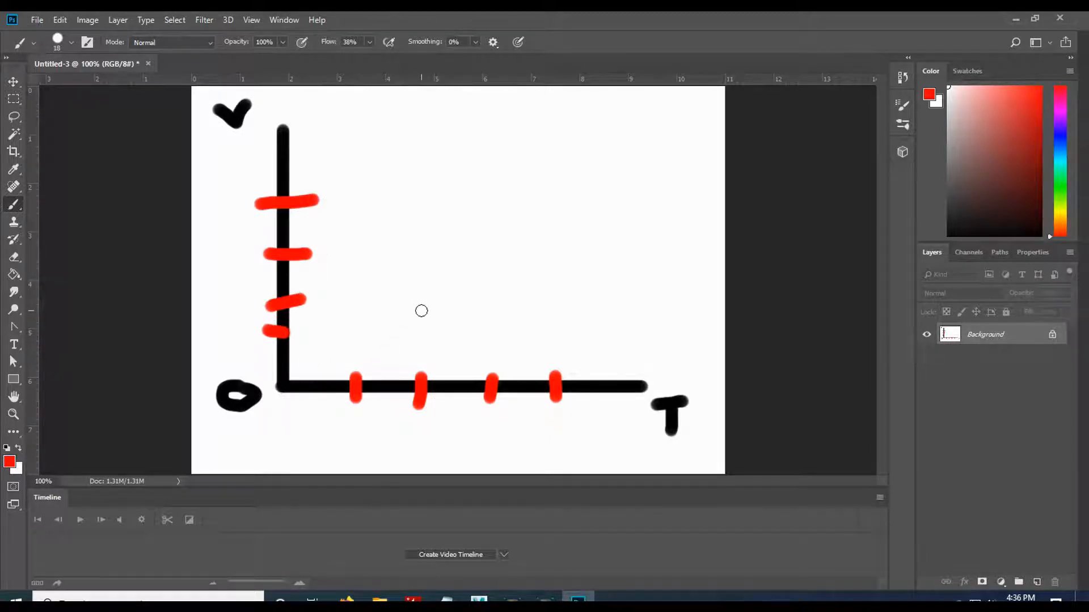
{"action": "left_click_drag", "start_coordinate": [422, 299], "coordinate": [414, 299]}
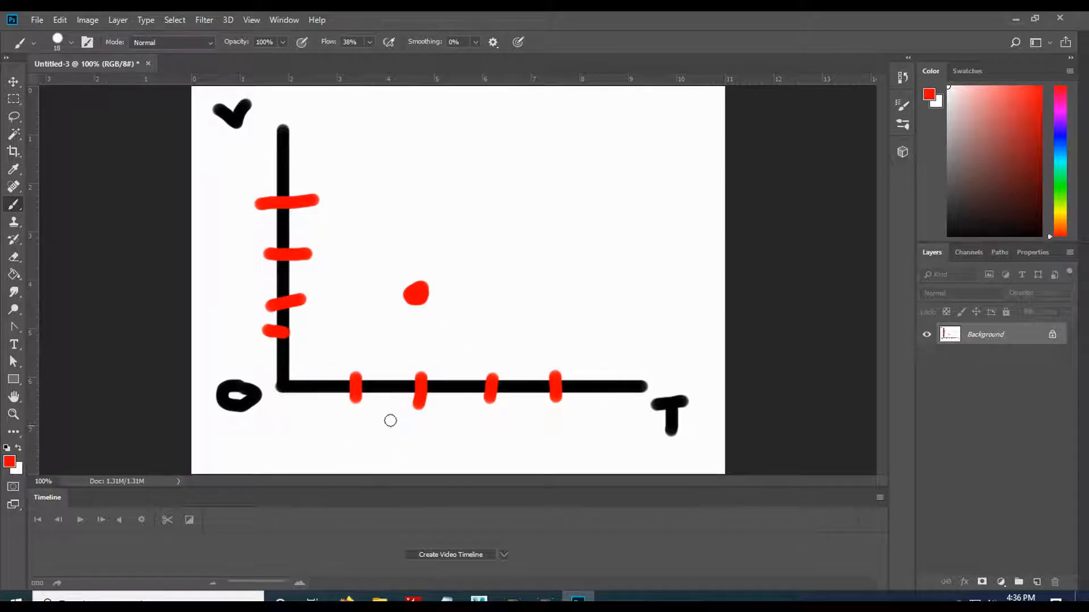
Number the horizontal axis ticks 1, 2, 3 and 4 in red beneath the axis
{"action": "left_click_drag", "start_coordinate": [406, 426], "coordinate": [430, 447]}
{"action": "left_click_drag", "start_coordinate": [356, 422], "coordinate": [347, 444]}
{"action": "left_click_drag", "start_coordinate": [481, 421], "coordinate": [482, 453]}
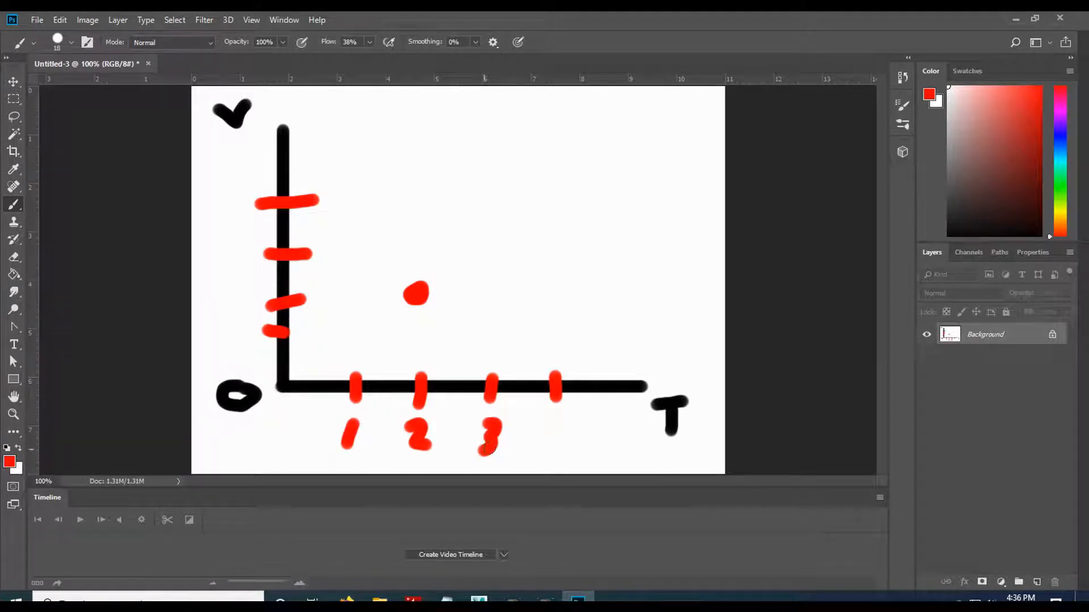
{"action": "mouse_move", "coordinate": [545, 423]}
{"action": "left_mouse_down"}
{"action": "mouse_move", "coordinate": [544, 435]}
{"action": "mouse_move", "coordinate": [567, 420]}
{"action": "mouse_move", "coordinate": [560, 457]}
{"action": "left_mouse_up"}
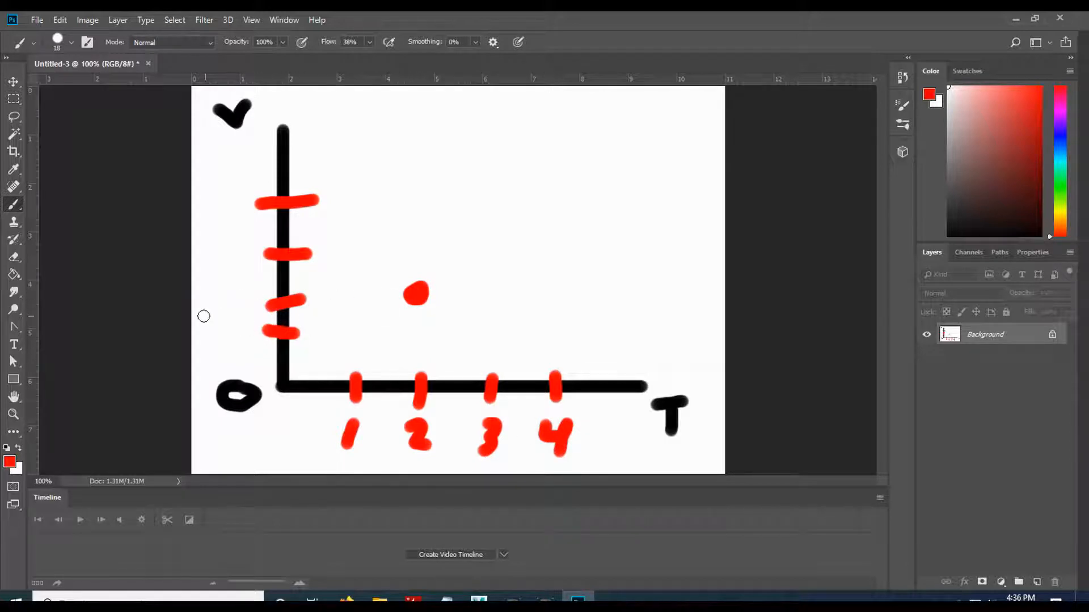
Add a red x3 label and a lower tick to the vertical axis, plus red dots above tick 4 and at the origin
{"action": "mouse_move", "coordinate": [200, 295]}
{"action": "left_mouse_down"}
{"action": "mouse_move", "coordinate": [218, 313]}
{"action": "mouse_move", "coordinate": [198, 315]}
{"action": "mouse_move", "coordinate": [250, 311]}
{"action": "mouse_move", "coordinate": [229, 324]}
{"action": "left_mouse_up"}
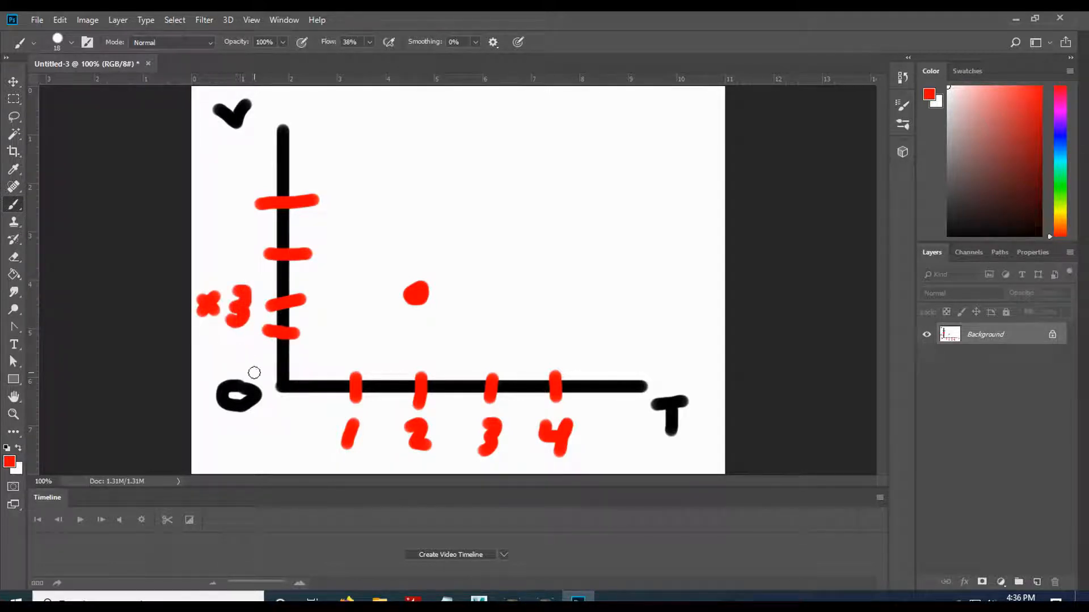
{"action": "left_click_drag", "start_coordinate": [263, 354], "coordinate": [301, 355]}
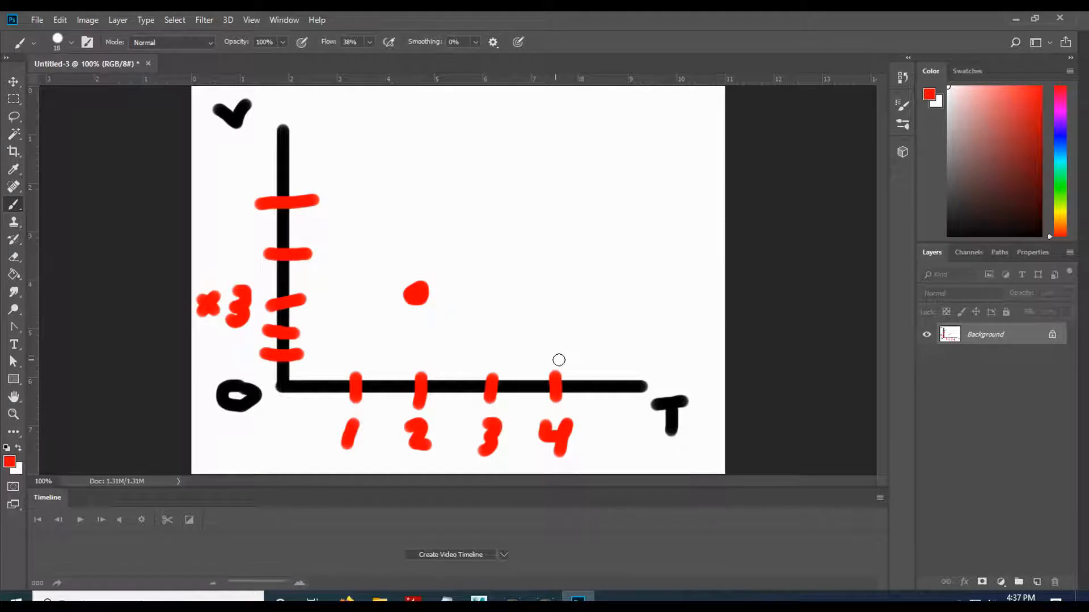
{"action": "left_click_drag", "start_coordinate": [551, 345], "coordinate": [546, 342]}
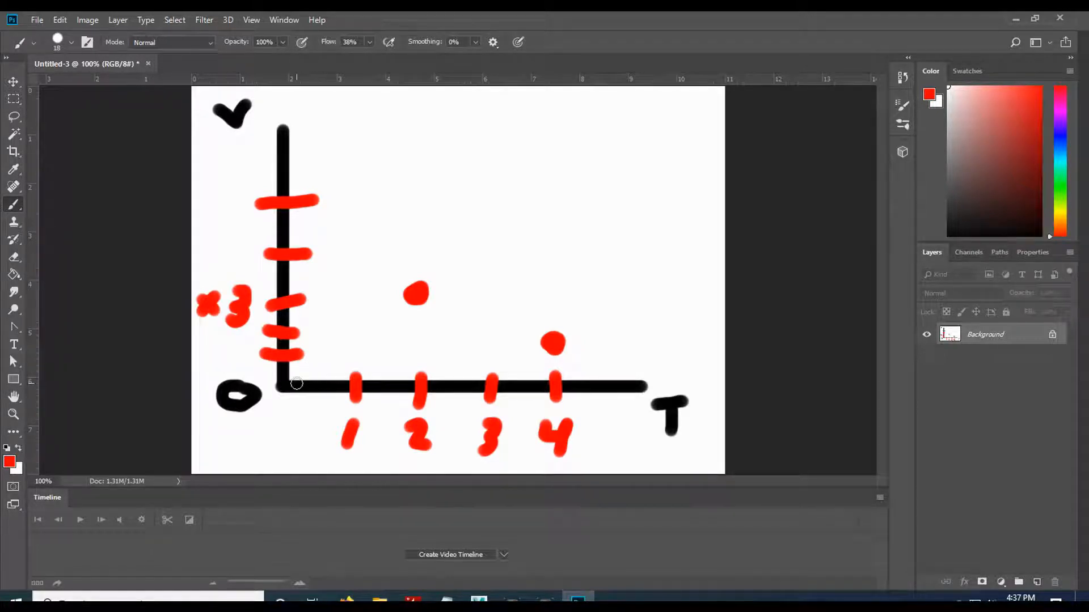
{"action": "left_click_drag", "start_coordinate": [297, 383], "coordinate": [303, 386]}
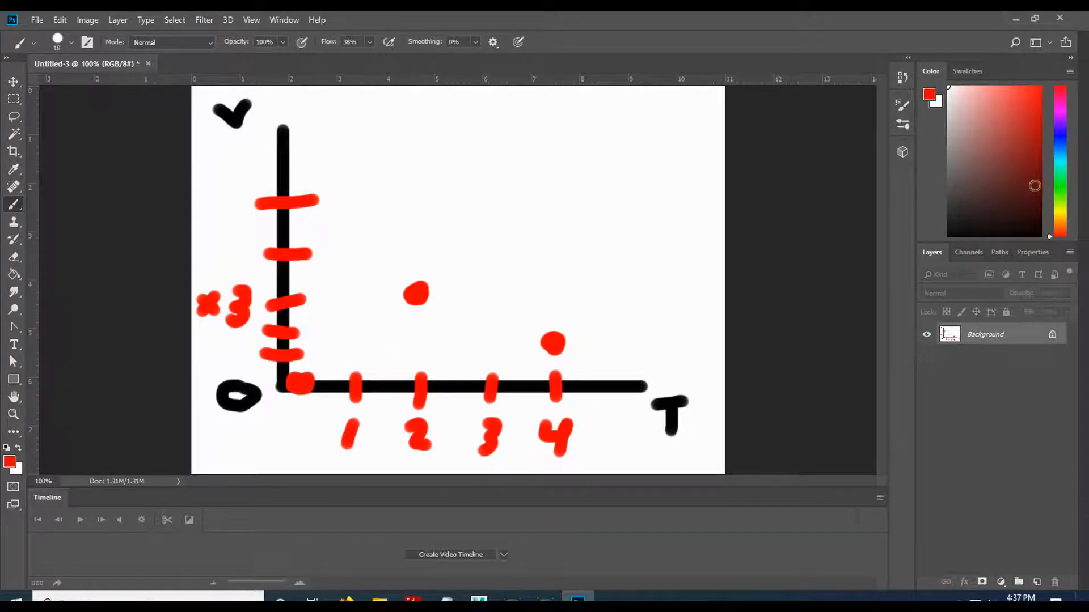
Set the brush colour to green and paint a line joining the three dots, plus a curved arc between the first two
{"action": "left_click", "coordinate": [1059, 190]}
{"action": "left_click_drag", "start_coordinate": [300, 379], "coordinate": [347, 337]}
{"action": "key", "text": "ctrl+z"}
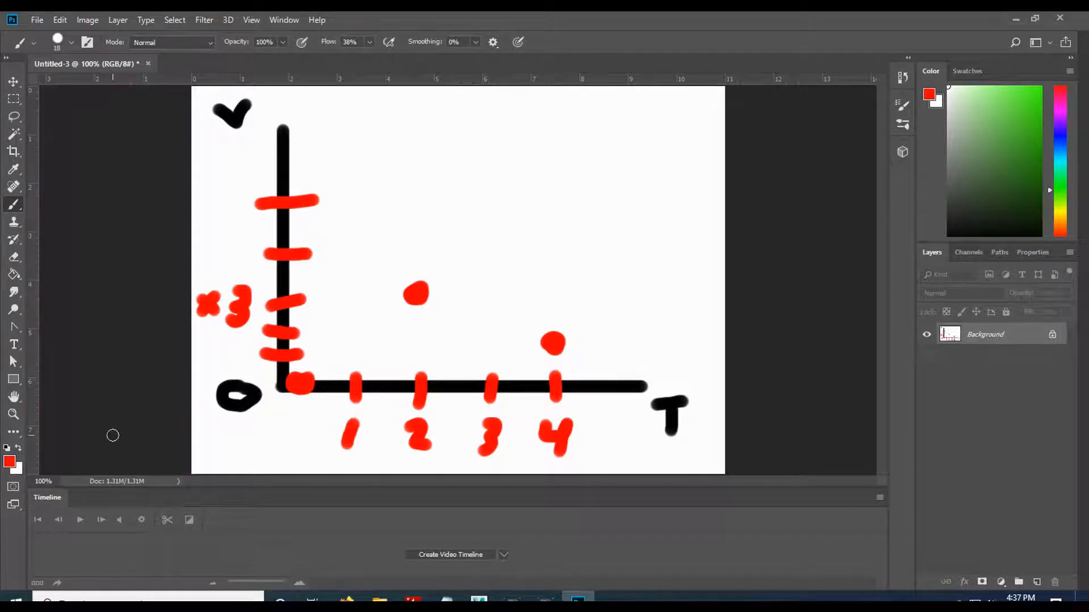
{"action": "left_click", "coordinate": [1040, 87]}
{"action": "key", "text": "x"}
{"action": "mouse_move", "coordinate": [297, 381]}
{"action": "left_mouse_down"}
{"action": "mouse_move", "coordinate": [411, 299]}
{"action": "mouse_move", "coordinate": [571, 352]}
{"action": "left_mouse_up"}
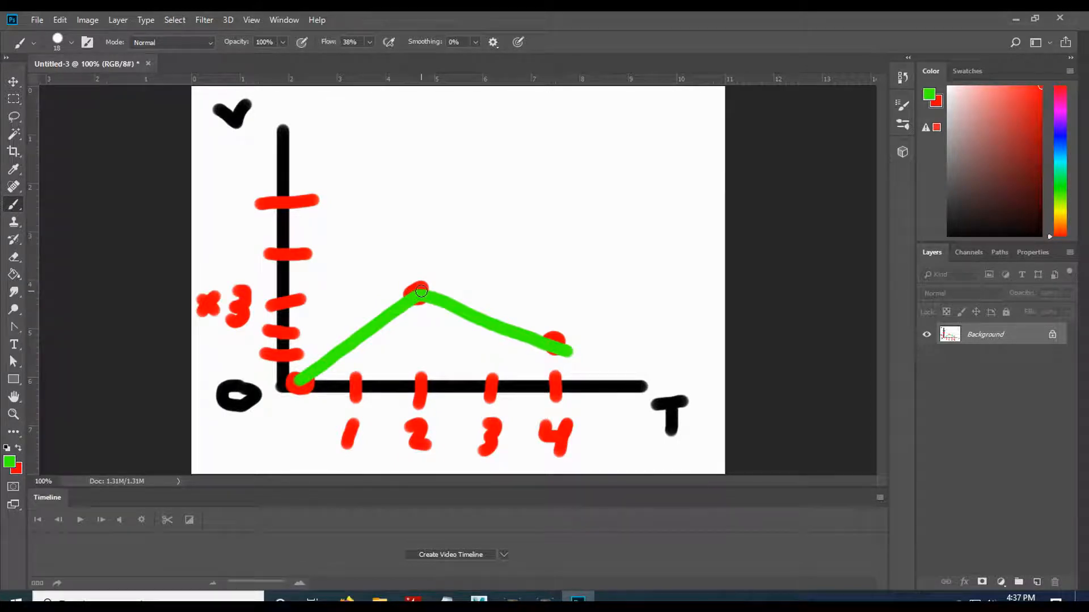
{"action": "left_click_drag", "start_coordinate": [475, 313], "coordinate": [490, 318]}
{"action": "mouse_move", "coordinate": [297, 377]}
{"action": "left_mouse_down"}
{"action": "mouse_move", "coordinate": [342, 307]}
{"action": "mouse_move", "coordinate": [393, 289]}
{"action": "mouse_move", "coordinate": [406, 297]}
{"action": "left_mouse_up"}
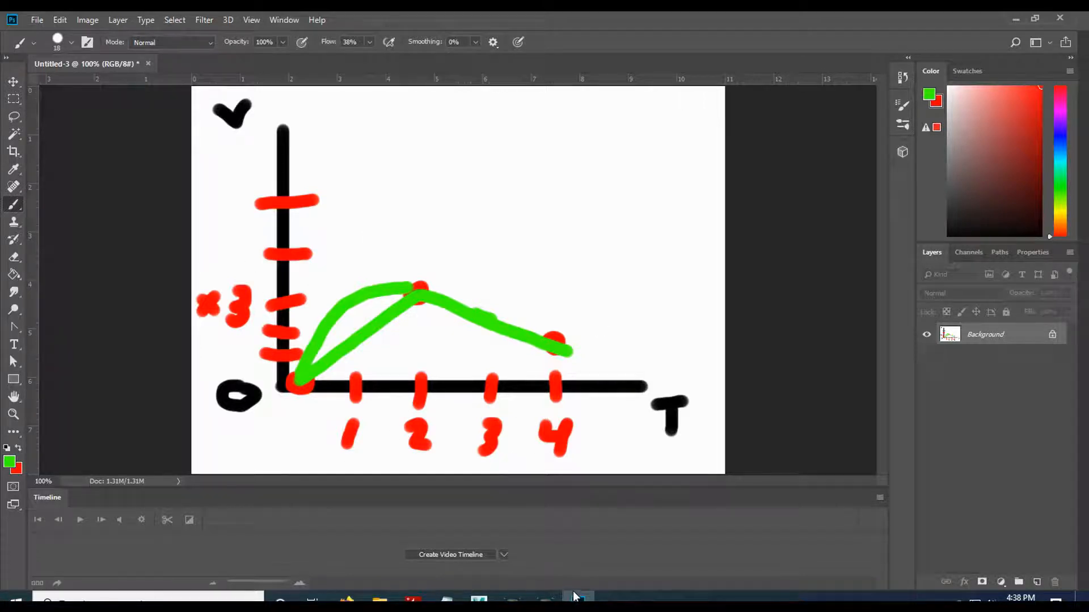
Switch to Maya and play and scrub through the frames on the timeline
{"action": "mouse_move", "coordinate": [480, 600]}
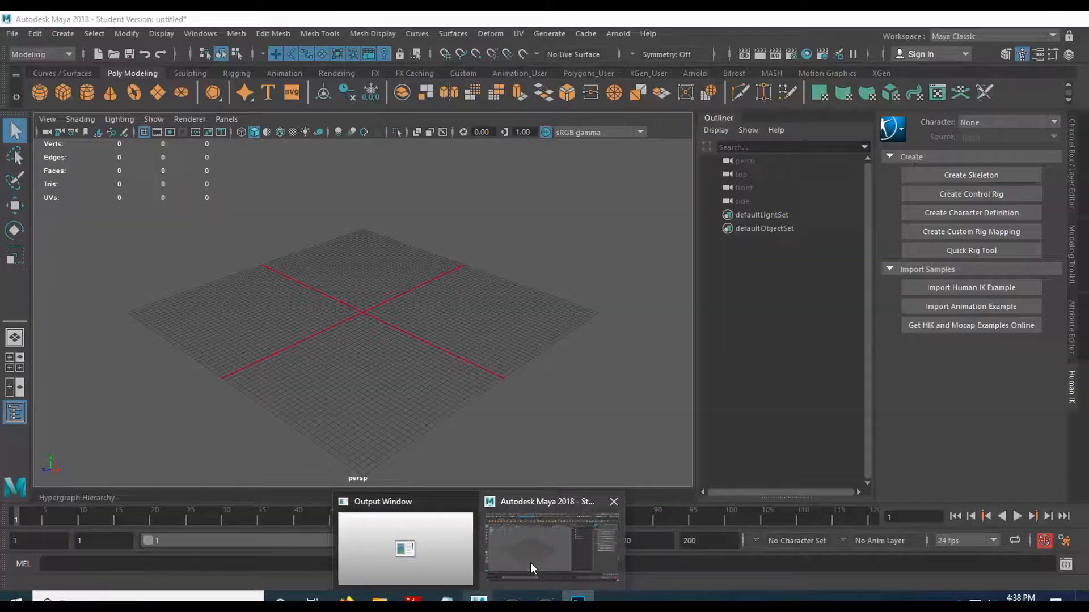
{"action": "left_click", "coordinate": [530, 563]}
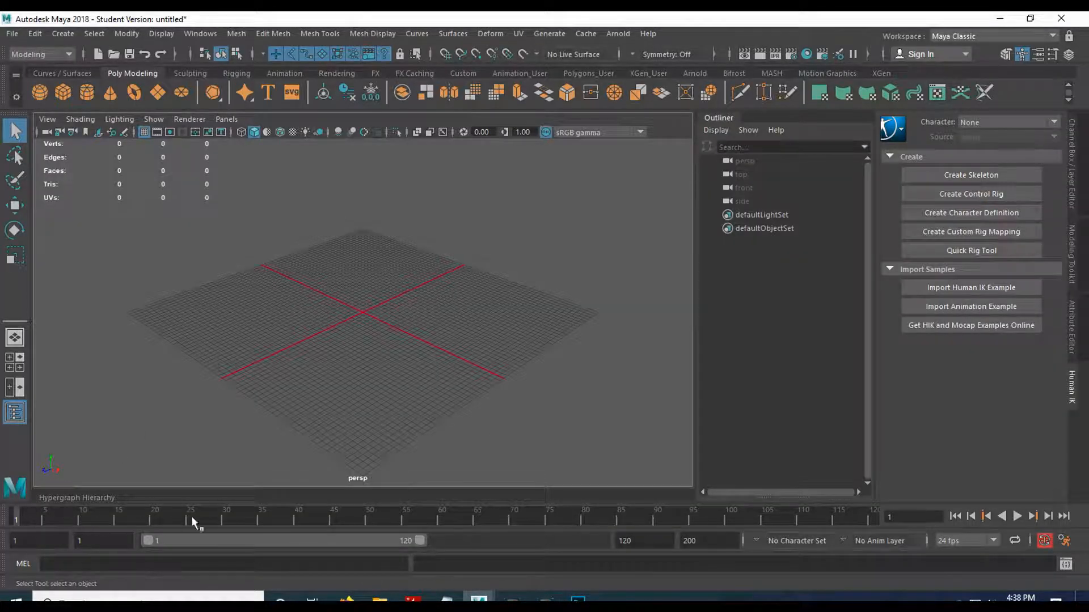
{"action": "left_click_drag", "start_coordinate": [51, 521], "coordinate": [97, 514]}
{"action": "key", "text": "alt+v"}
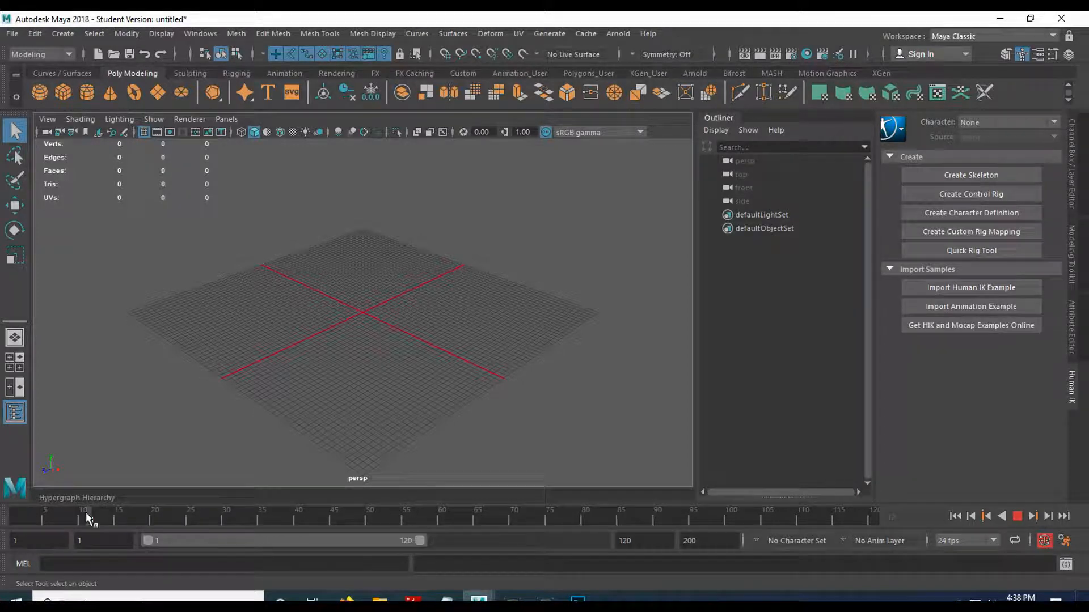
{"action": "key", "text": "alt+shift+v"}
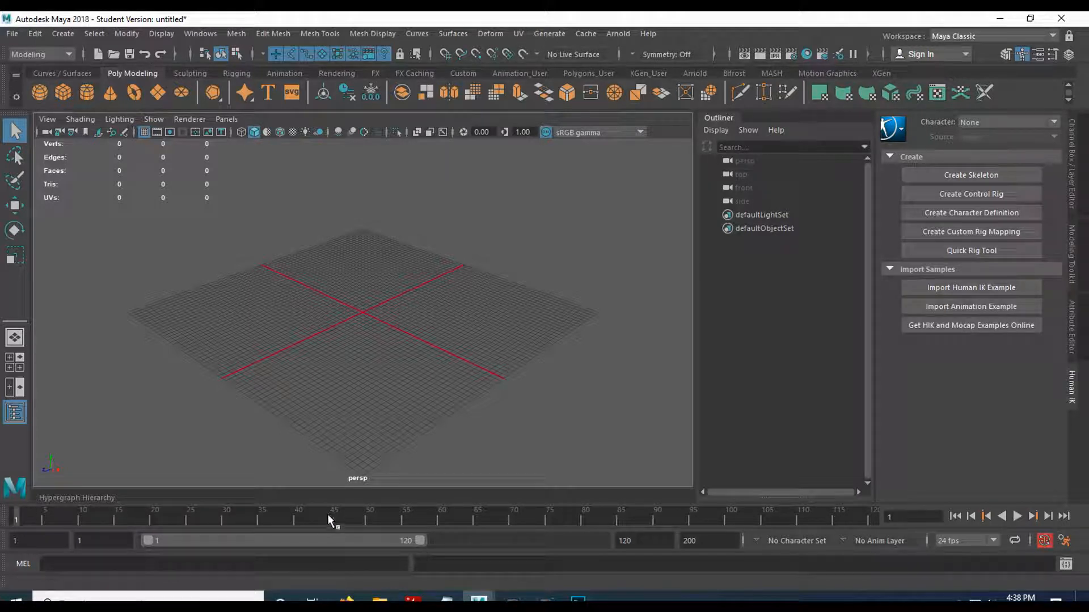
{"action": "key", "text": "alt+v"}
{"action": "left_click_drag", "start_coordinate": [314, 519], "coordinate": [384, 520]}
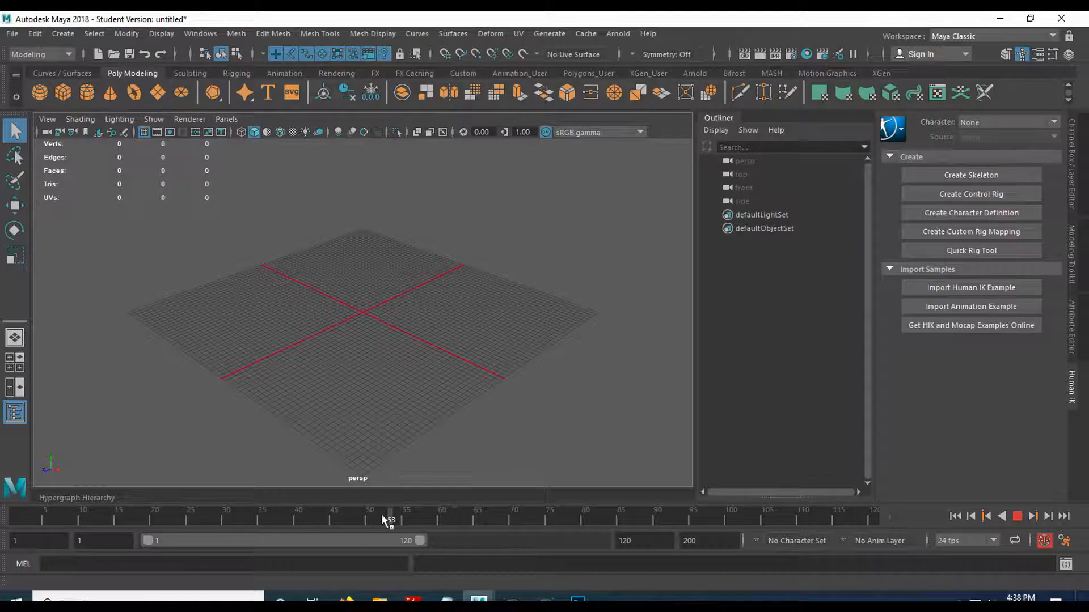
{"action": "left_click_drag", "start_coordinate": [453, 513], "coordinate": [290, 517]}
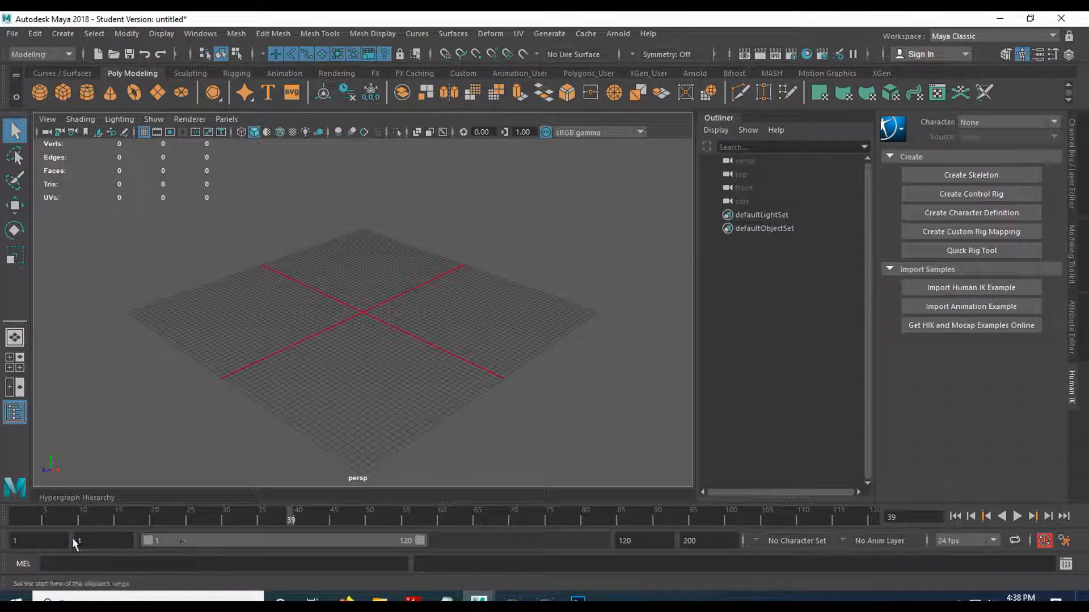
Shift the playback range to frames 54–173 and check the timeline's first and last frames
{"action": "left_click", "coordinate": [16, 513]}
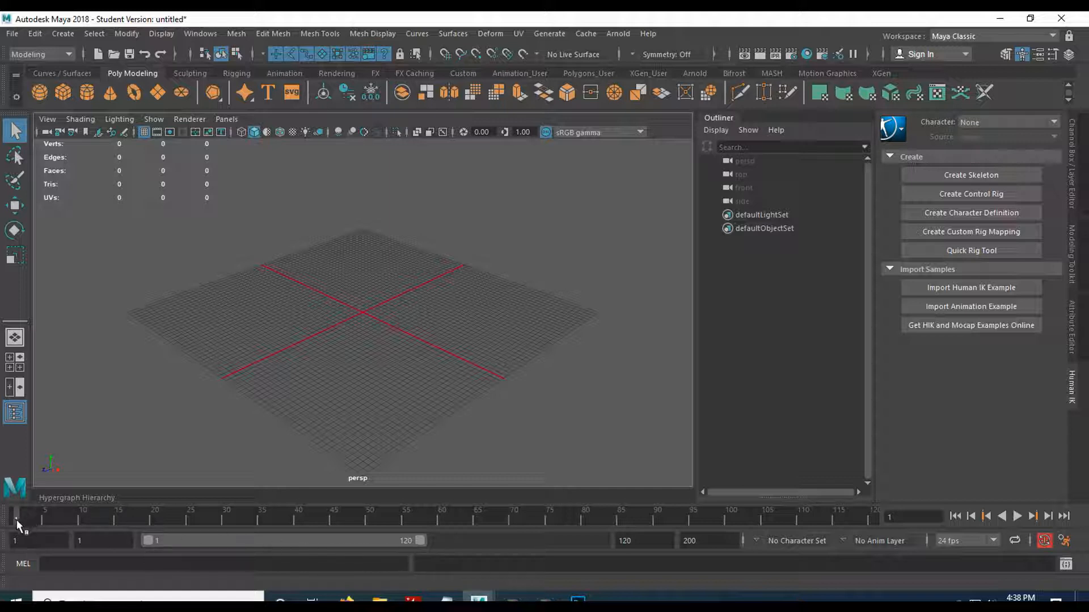
{"action": "left_click", "coordinate": [867, 519]}
{"action": "left_click_drag", "start_coordinate": [320, 539], "coordinate": [447, 544]}
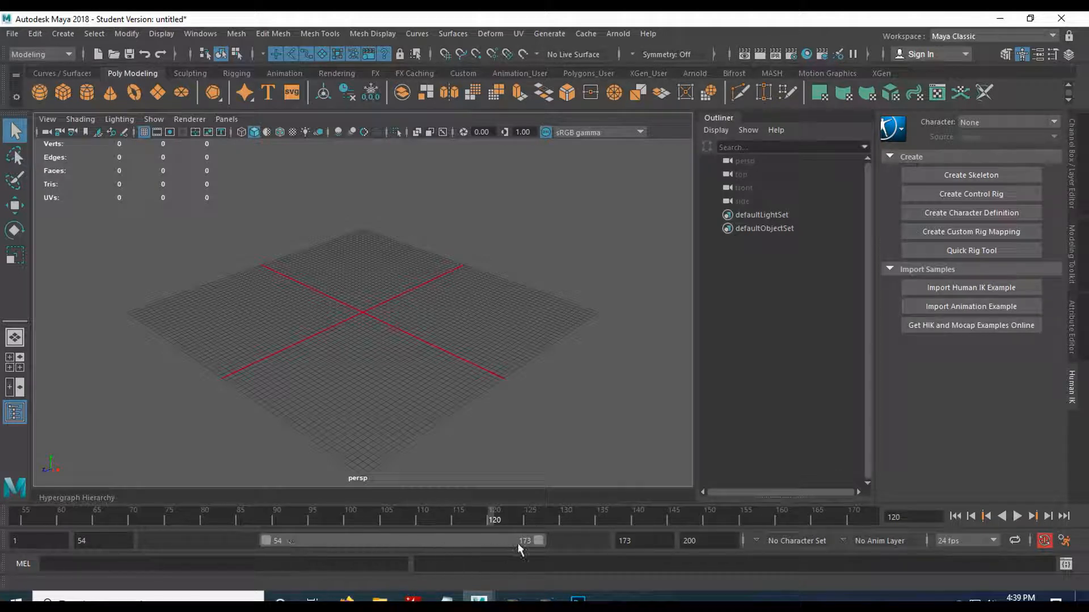
{"action": "left_click", "coordinate": [18, 520]}
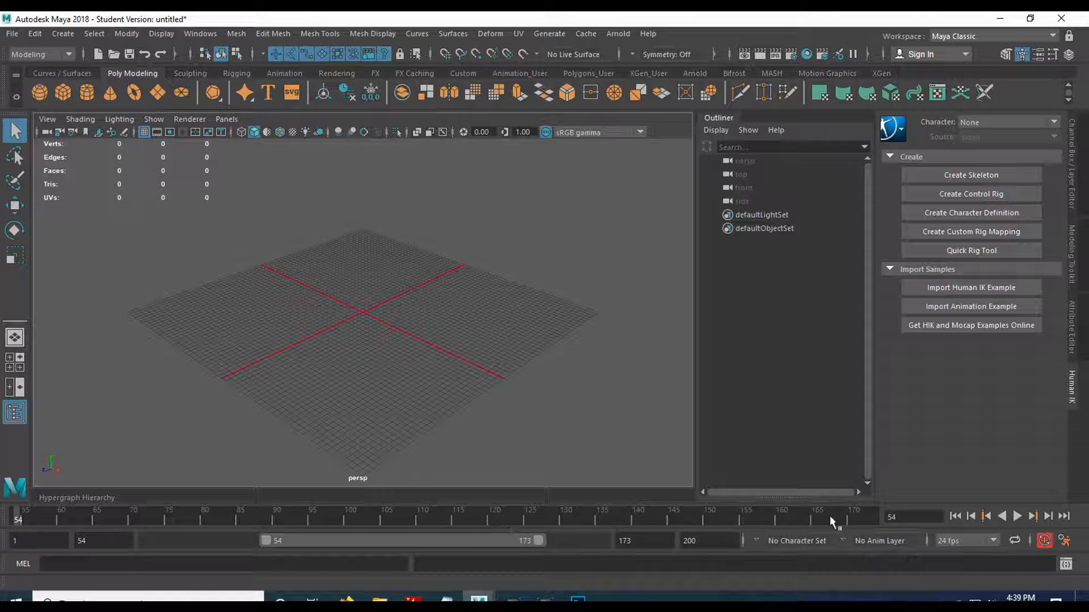
{"action": "left_click", "coordinate": [873, 516]}
Resize the playback range to start at frame 1, trying end frames 145 and 180
{"action": "left_click_drag", "start_coordinate": [265, 537], "coordinate": [143, 537]}
{"action": "left_click_drag", "start_coordinate": [523, 540], "coordinate": [475, 543]}
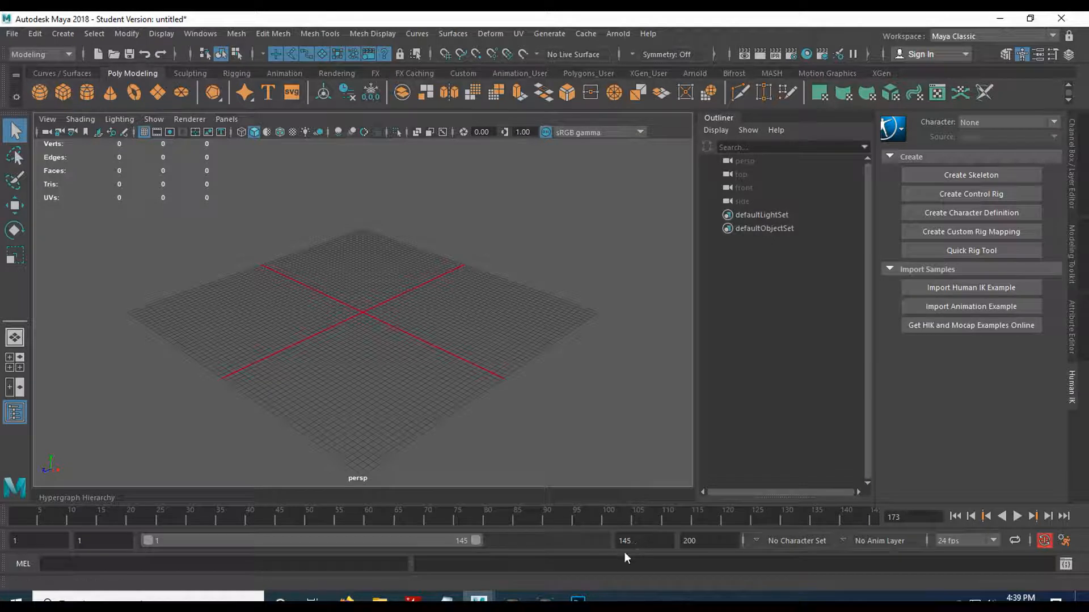
{"action": "left_click_drag", "start_coordinate": [476, 538], "coordinate": [558, 535]}
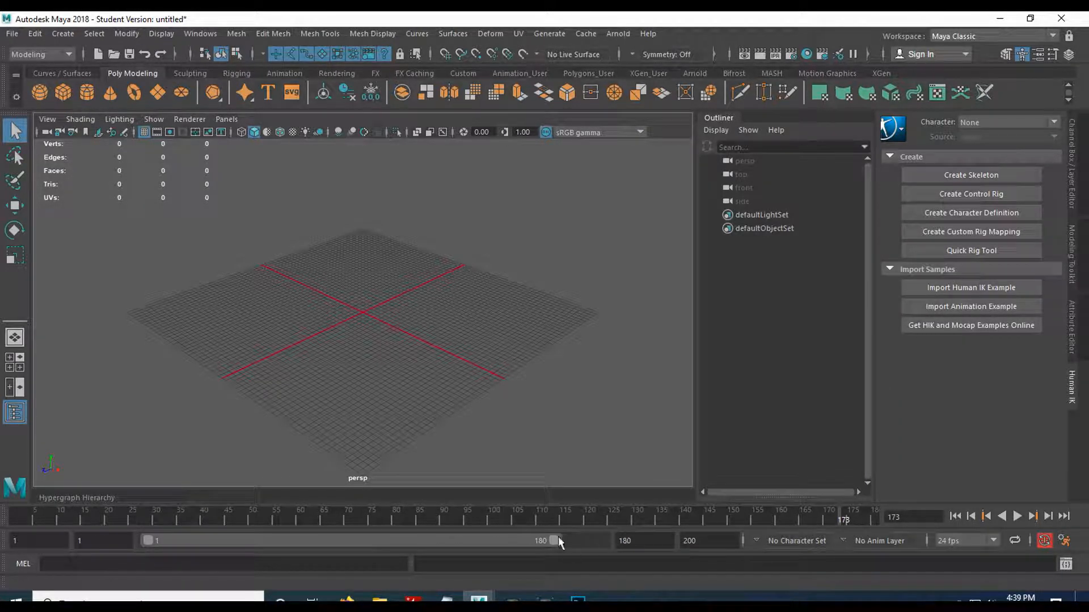
Set the end frame of the playback range to 15
{"action": "double_click", "coordinate": [621, 540]}
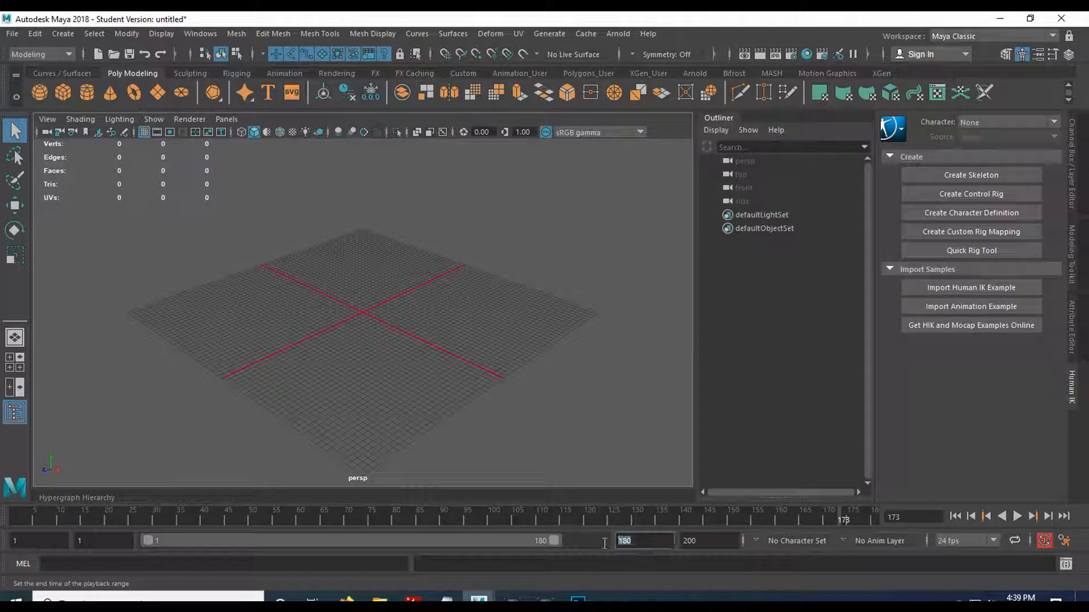
{"action": "type", "text": "15"}
{"action": "key", "text": "Return"}
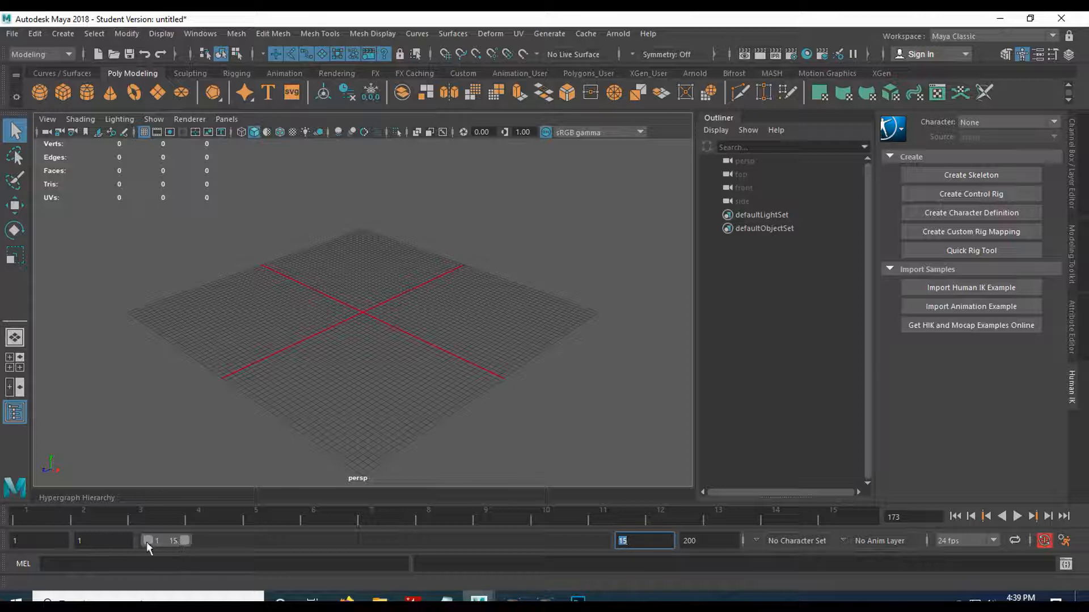
Try starting the playback range at frame 6, and return its start to frame 1
{"action": "left_click_drag", "start_coordinate": [146, 543], "coordinate": [158, 538]}
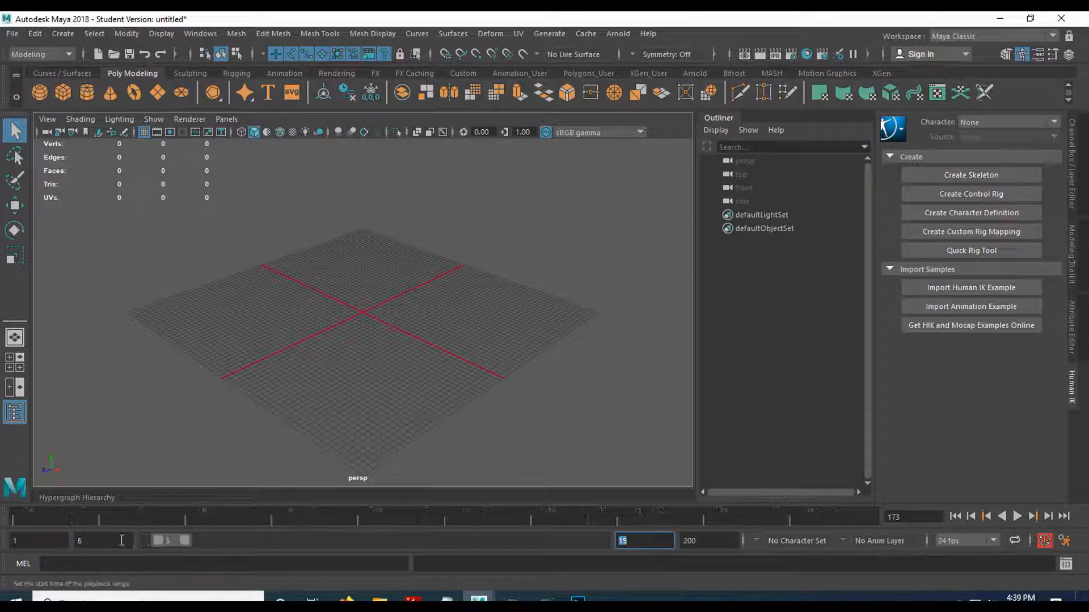
{"action": "left_click_drag", "start_coordinate": [155, 539], "coordinate": [112, 538]}
{"action": "left_click", "coordinate": [112, 537]}
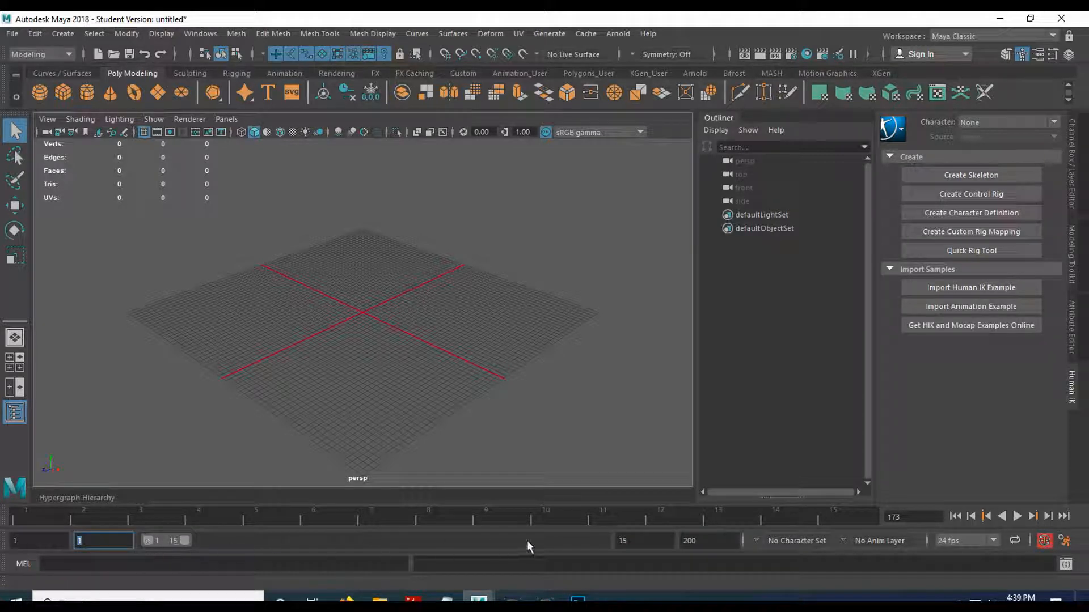
Check the playback end and animation start values, and move the current time to frame 1
{"action": "left_click", "coordinate": [661, 539]}
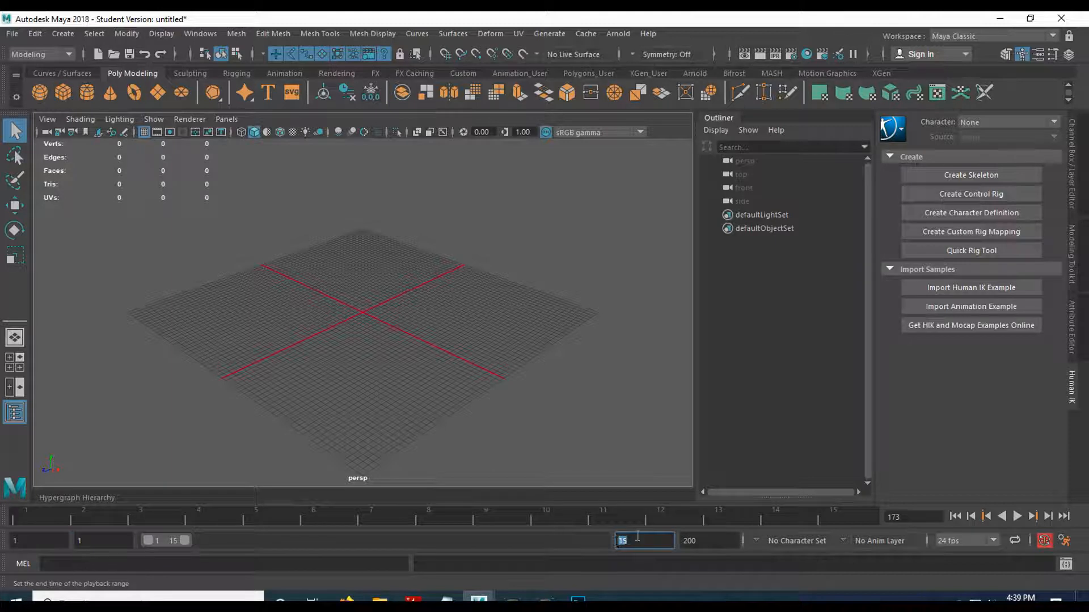
{"action": "left_click", "coordinate": [38, 538]}
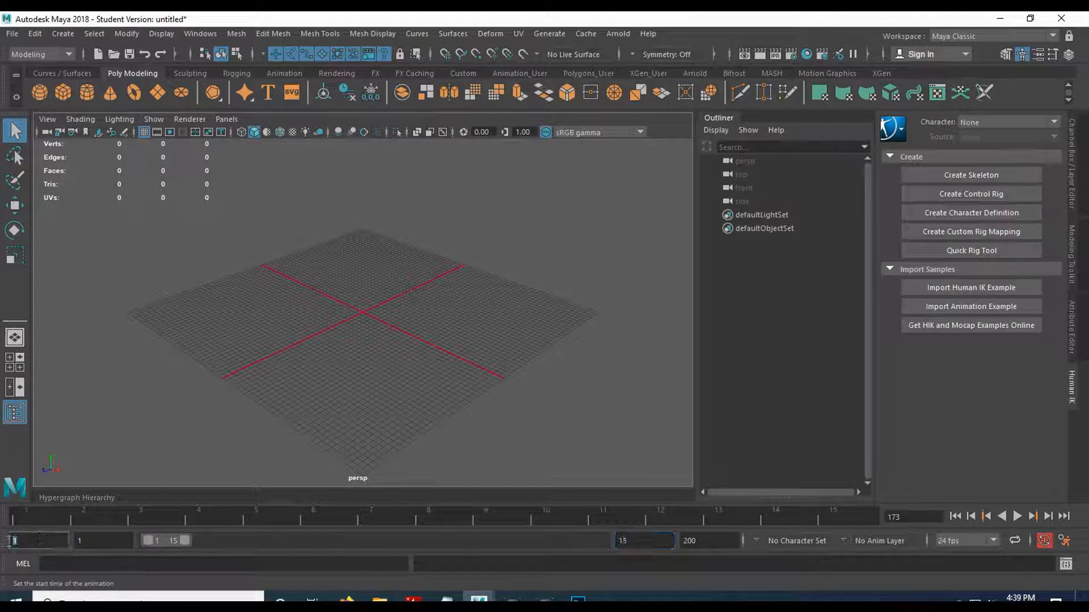
{"action": "left_click", "coordinate": [27, 512]}
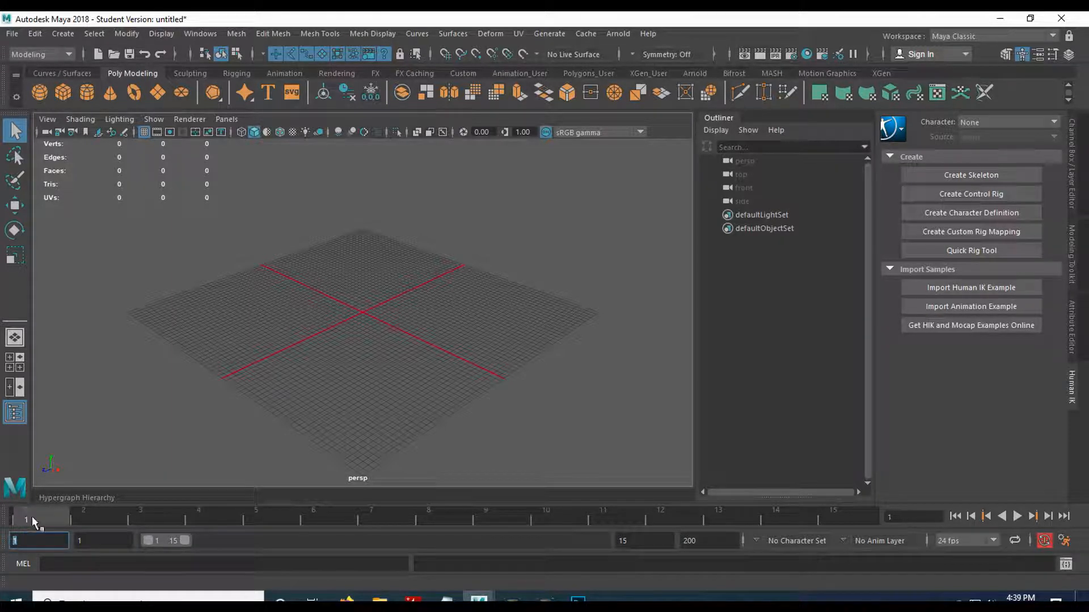
Set the animation end time to 300 and extend the playback range to frame 300
{"action": "left_click", "coordinate": [686, 540]}
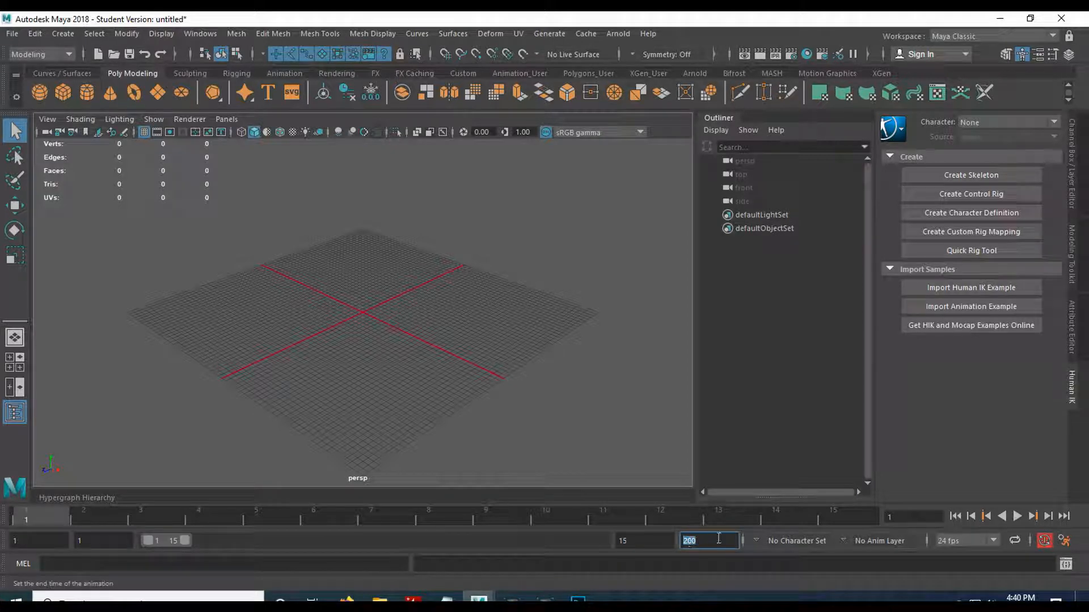
{"action": "type", "text": "300"}
{"action": "key", "text": "Return"}
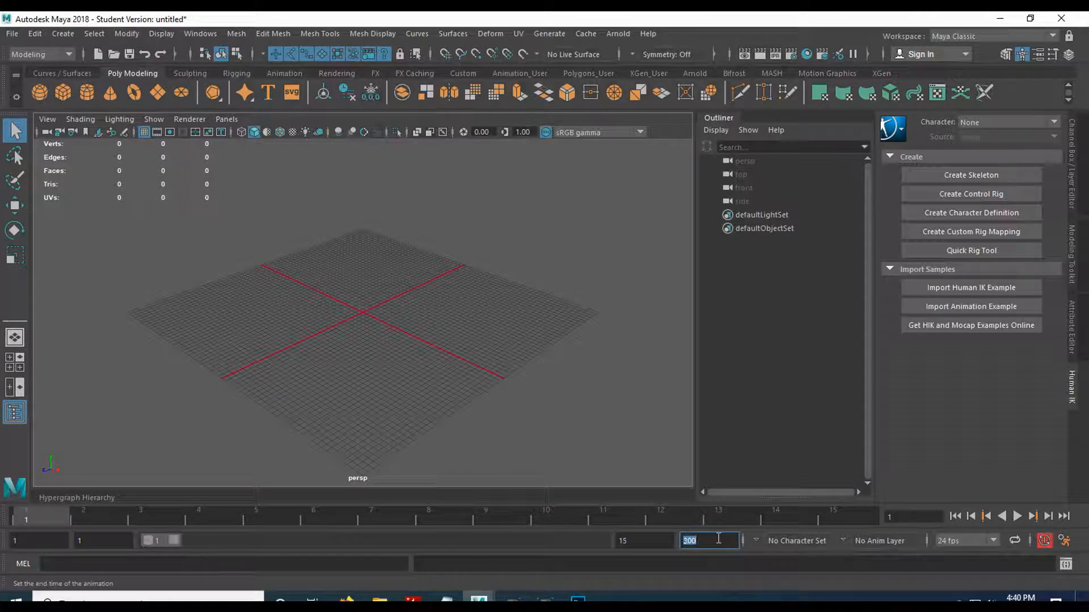
{"action": "left_click_drag", "start_coordinate": [174, 540], "coordinate": [665, 546]}
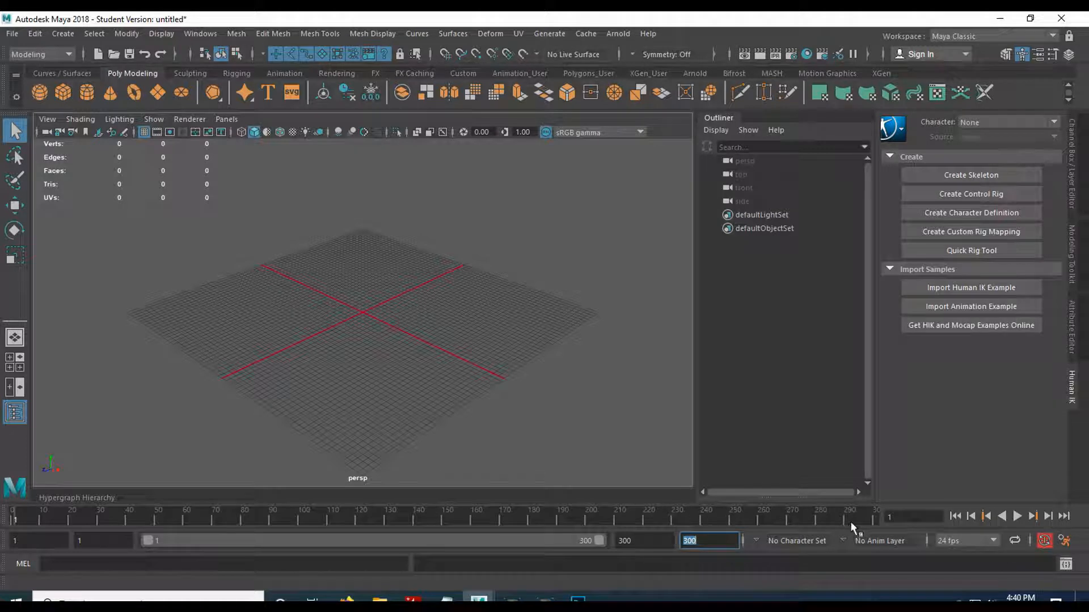
Set the animation end time to 3000 and extend the playback range to frame 3000
{"action": "left_click", "coordinate": [721, 543]}
{"action": "type", "text": "0"}
{"action": "key", "text": "Return"}
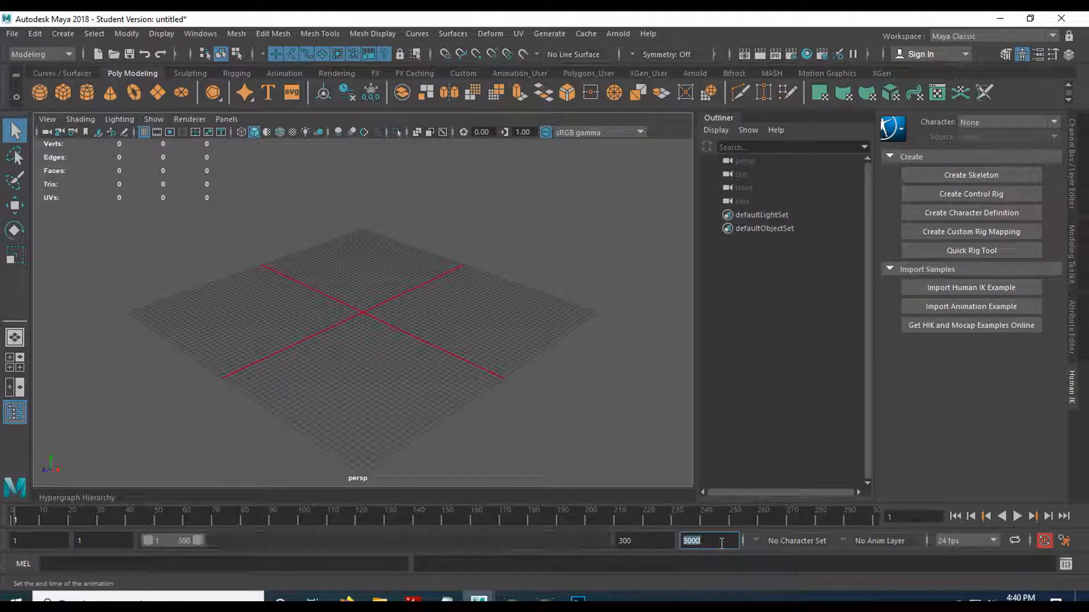
{"action": "left_click_drag", "start_coordinate": [199, 540], "coordinate": [665, 520]}
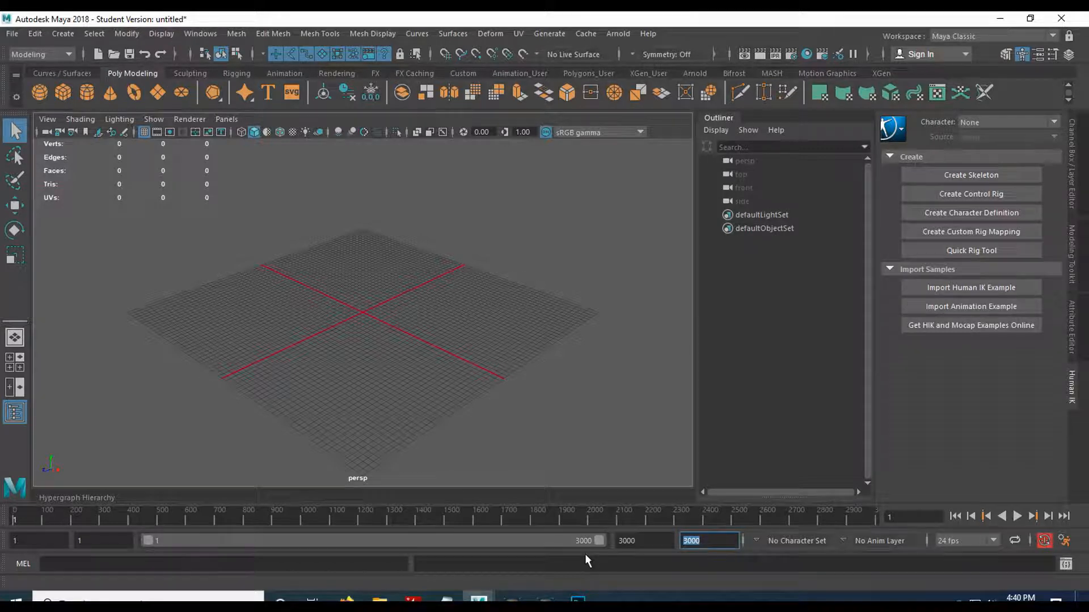
Shorten the animation end time to 12 frames
{"action": "type", "text": "12"}
{"action": "key", "text": "Return"}
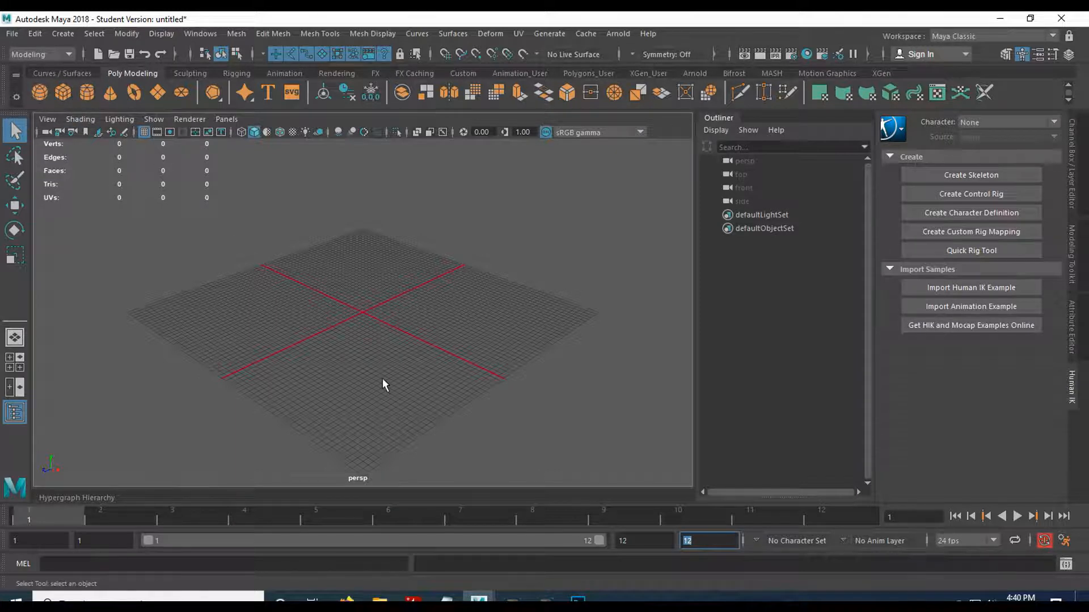
Create a polygon sphere at the grid's origin and scale it uniformly to about 68
{"action": "left_click", "coordinate": [41, 92]}
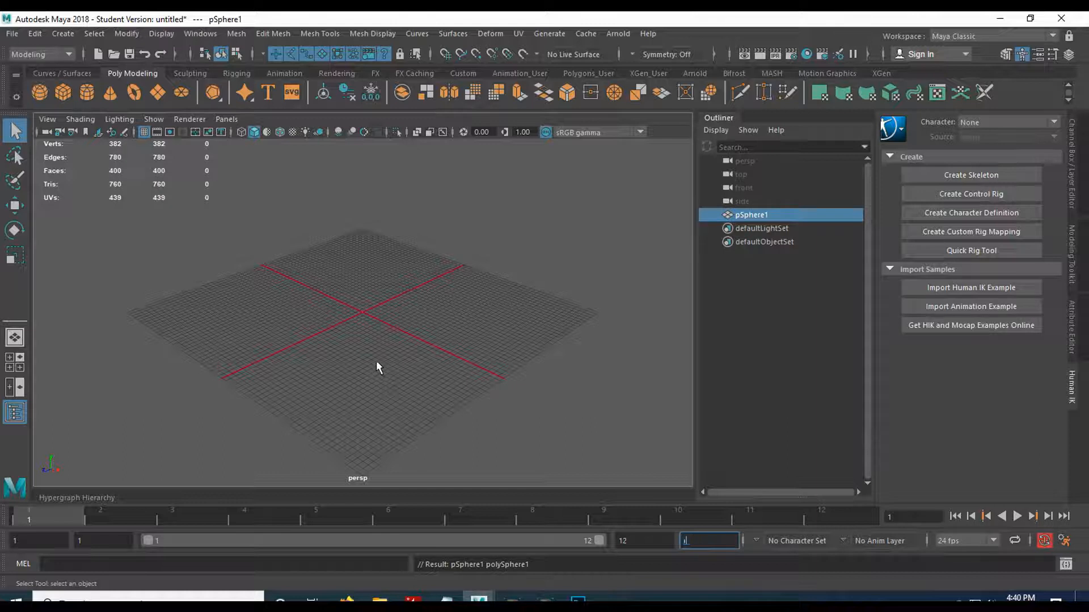
{"action": "left_click_drag", "start_coordinate": [321, 277], "coordinate": [399, 344]}
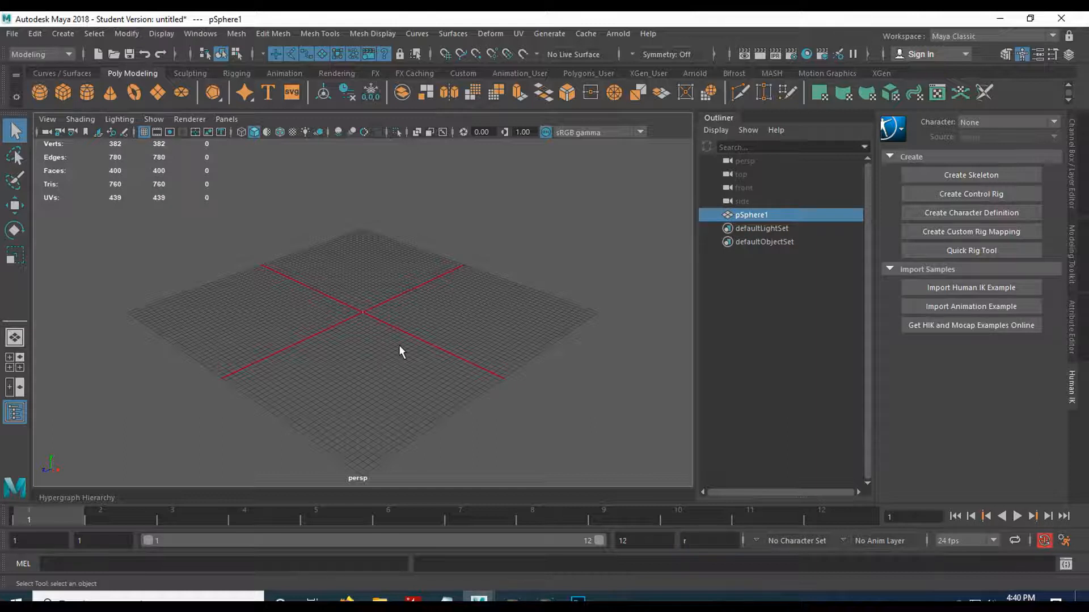
{"action": "key", "text": "r"}
{"action": "left_click_drag", "start_coordinate": [365, 314], "coordinate": [406, 272]}
{"action": "left_click", "coordinate": [434, 378]}
{"action": "scroll", "coordinate": [440, 367], "scroll_direction": "up", "scroll_amount": 4}
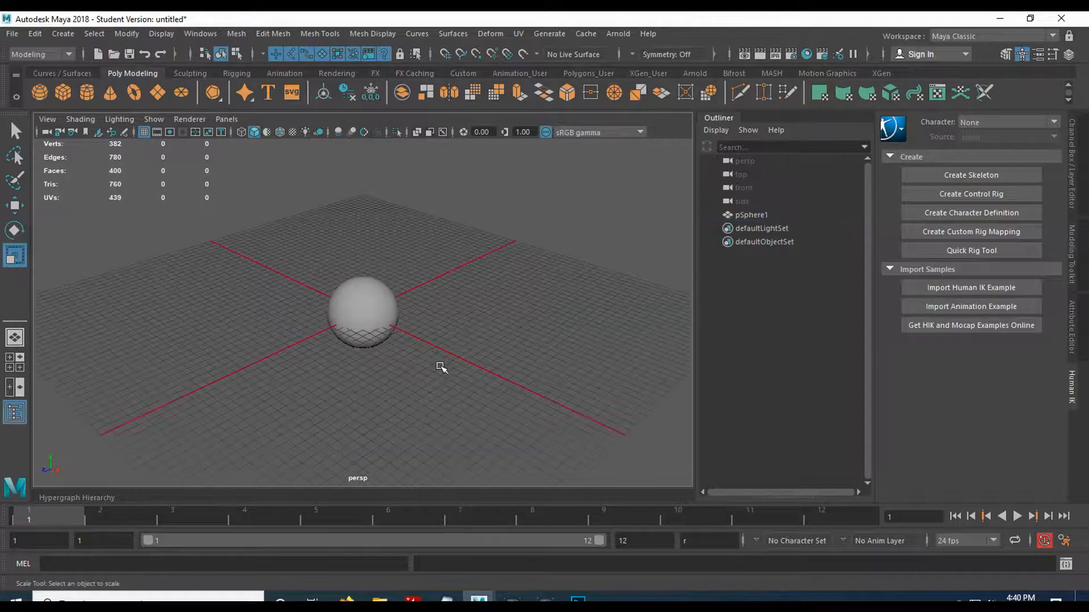
In the side view, move the sphere to about Translate Y 72.6 and Translate Z -646, and show its channel values
{"action": "key", "text": "space"}
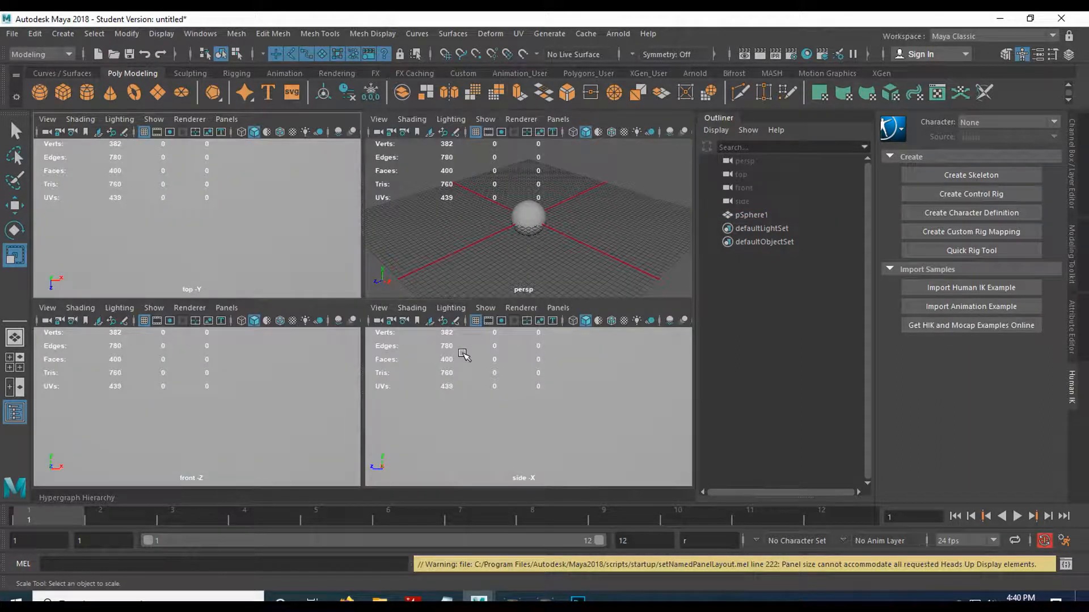
{"action": "key", "text": "space"}
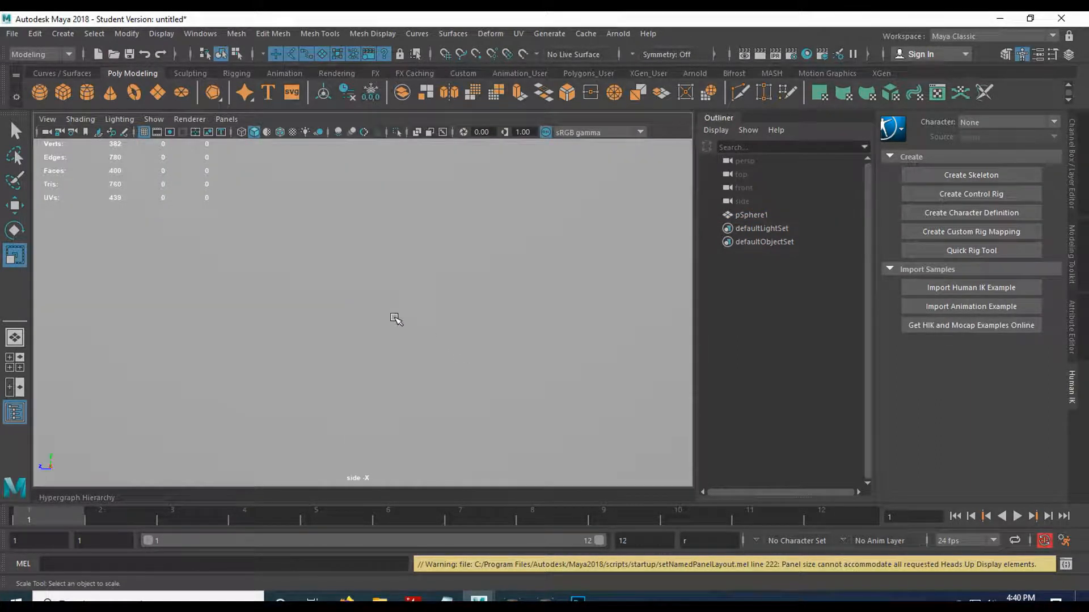
{"action": "scroll", "coordinate": [395, 320], "scroll_direction": "down", "scroll_amount": 10}
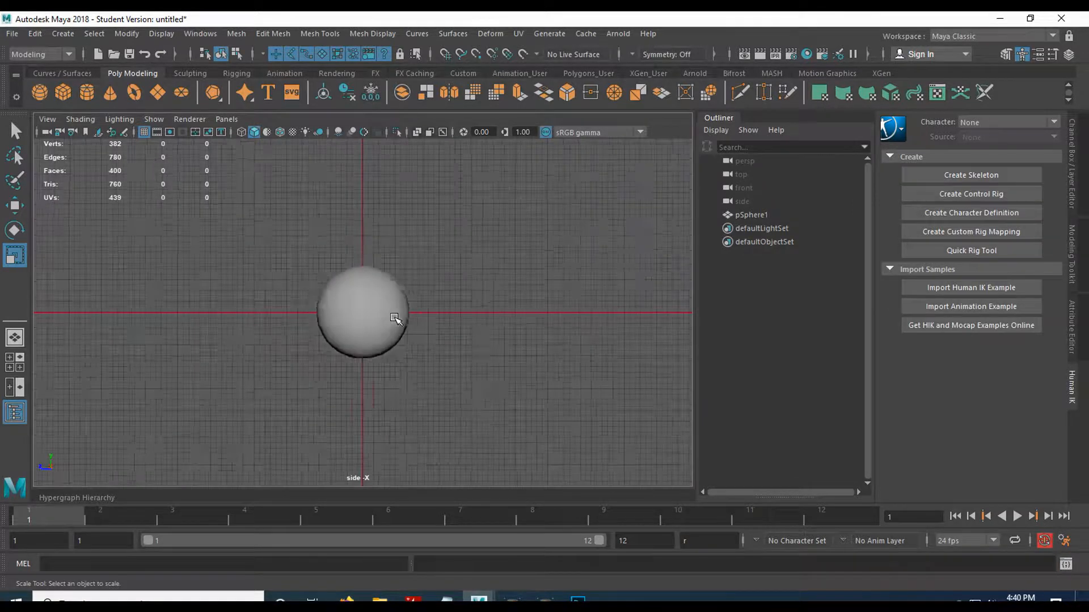
{"action": "key", "text": "w"}
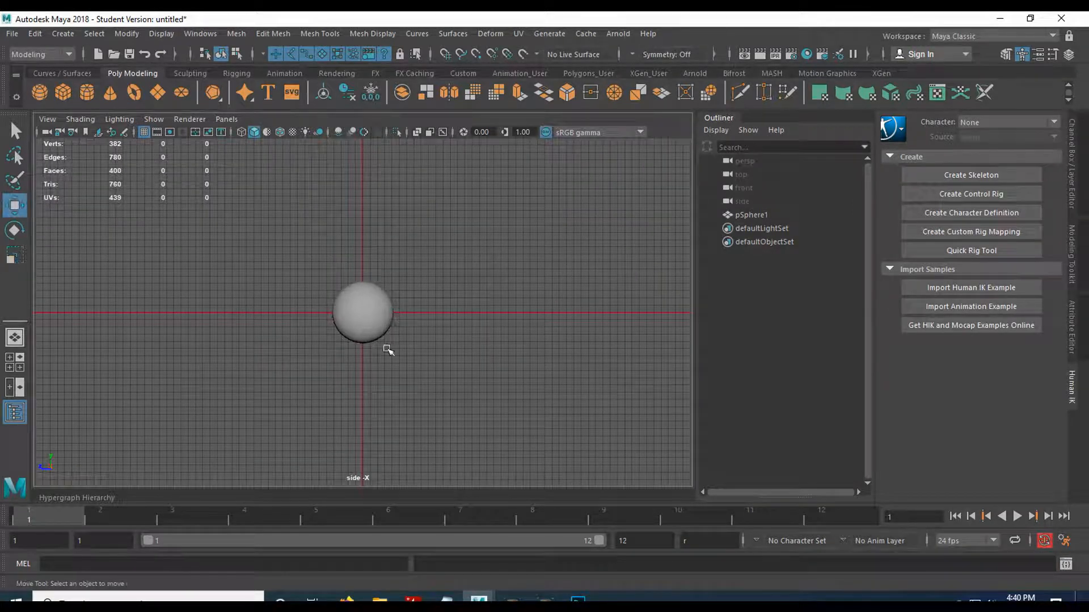
{"action": "left_click", "coordinate": [379, 315]}
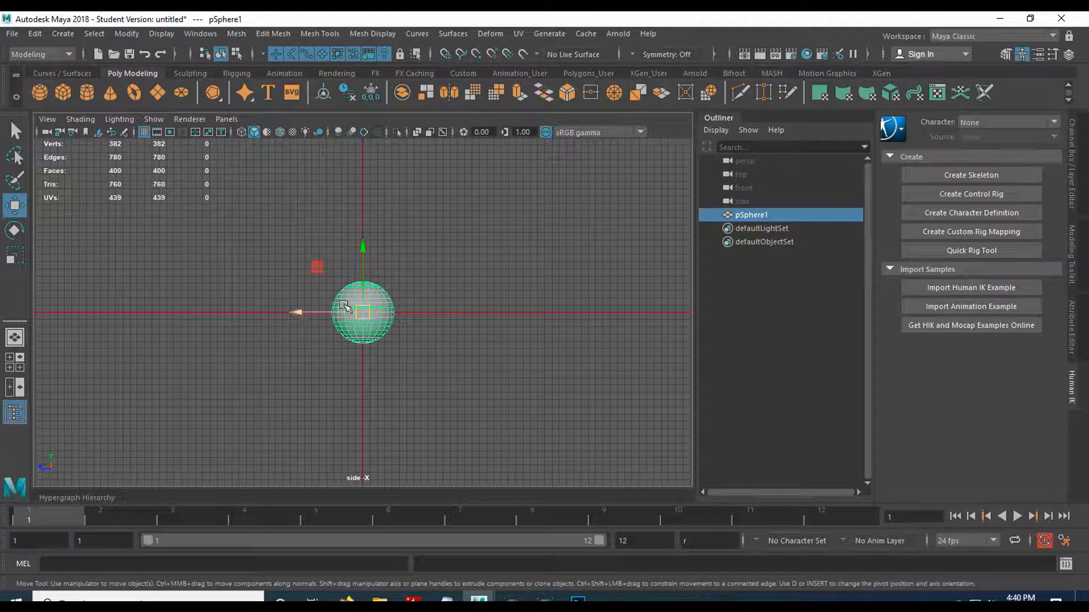
{"action": "left_click_drag", "start_coordinate": [363, 253], "coordinate": [362, 220]}
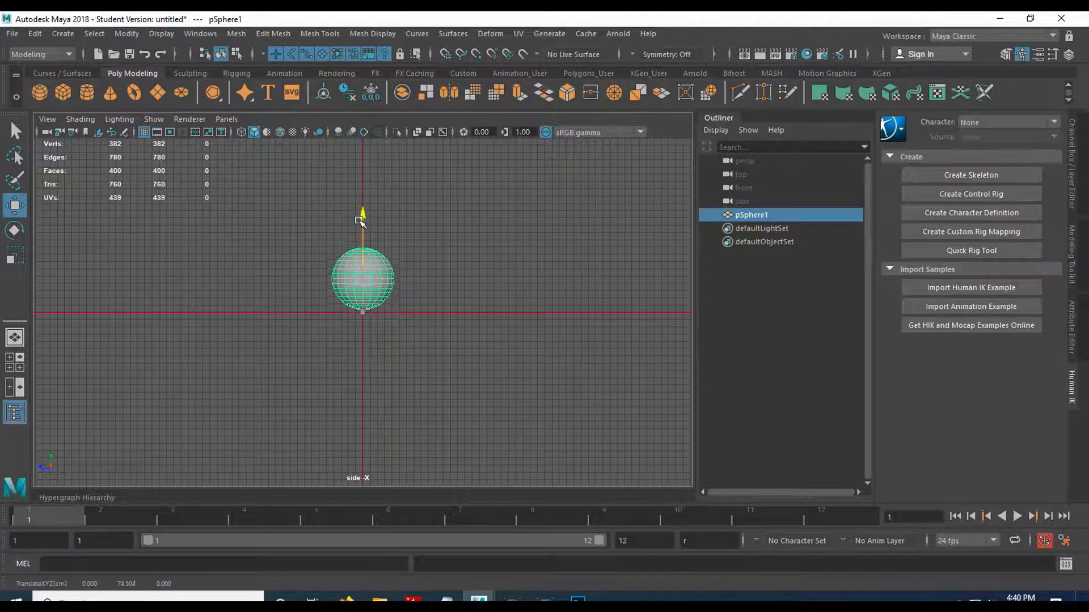
{"action": "left_click_drag", "start_coordinate": [303, 279], "coordinate": [597, 279]}
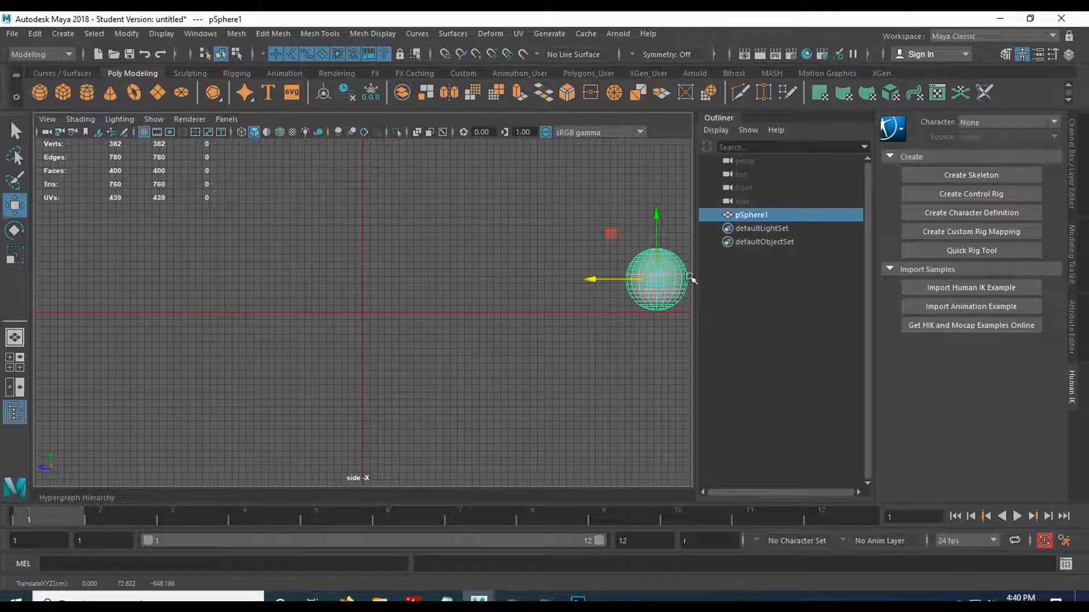
{"action": "left_click", "coordinate": [1078, 165]}
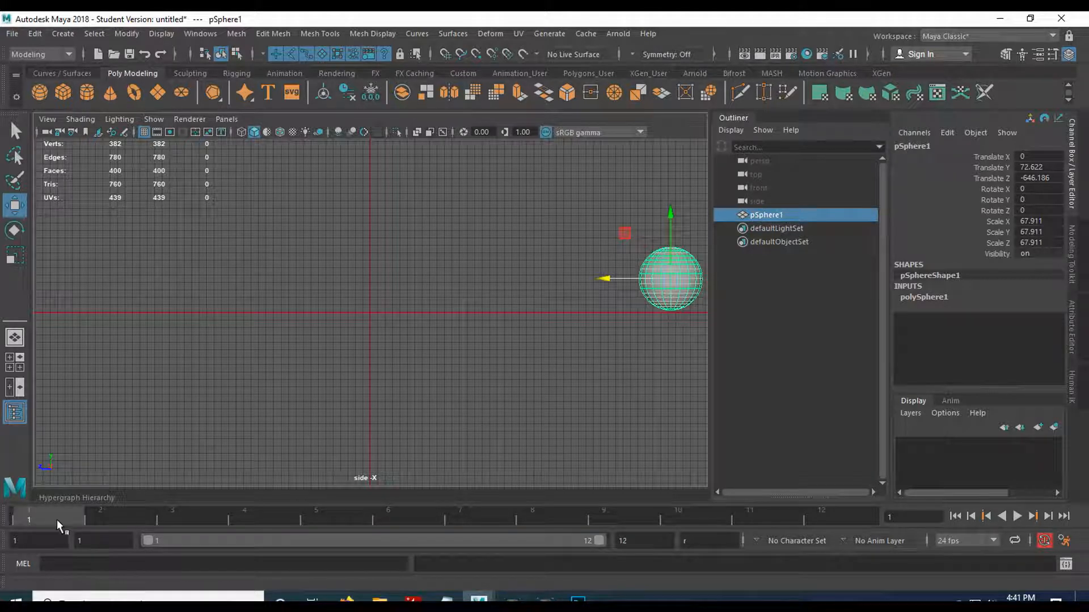
Key all of the sphere's channels at frame 1 and compare the channels' key markers on frames 1 and 2
{"action": "key", "text": "s"}
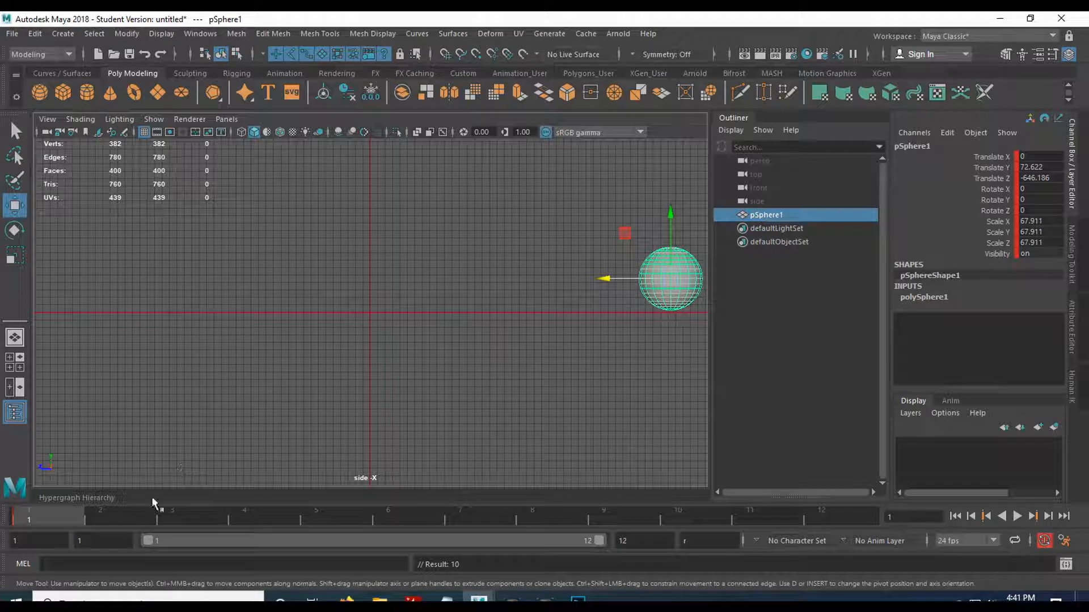
{"action": "left_click", "coordinate": [122, 518]}
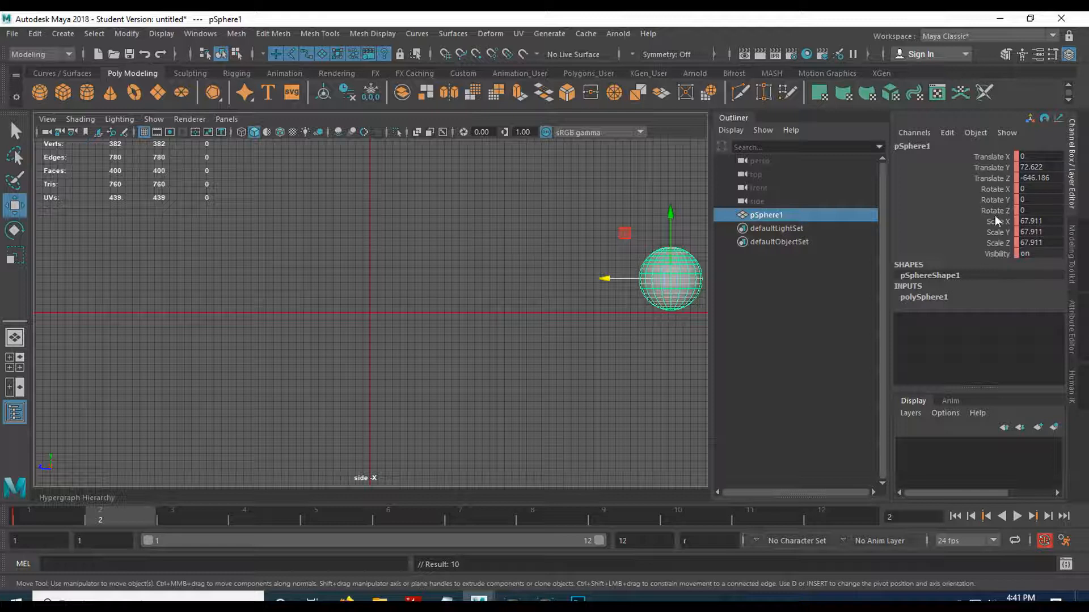
{"action": "left_click", "coordinate": [31, 520]}
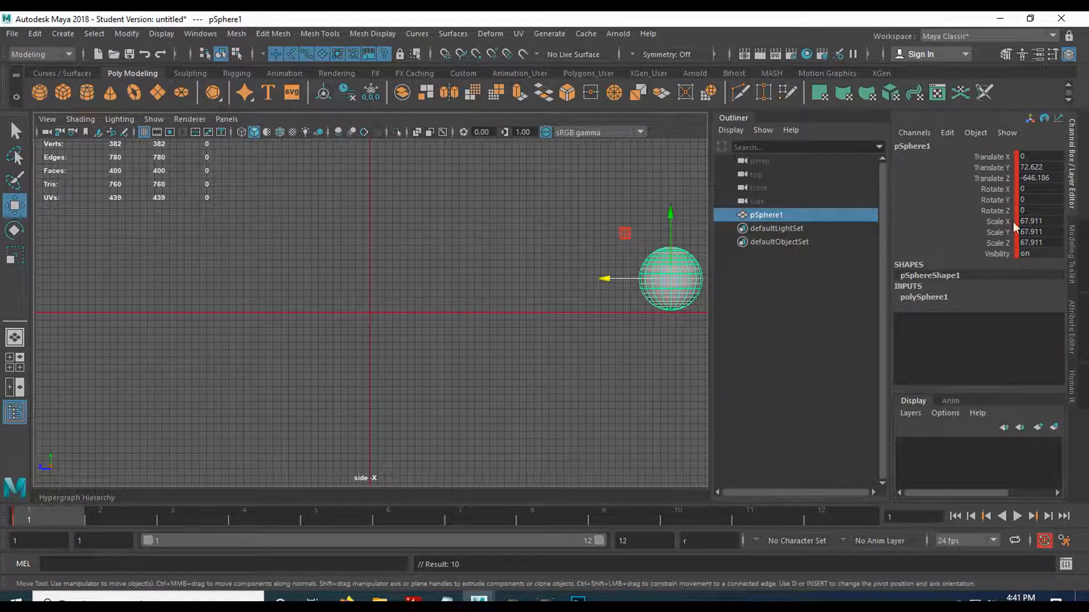
{"action": "left_click", "coordinate": [126, 518]}
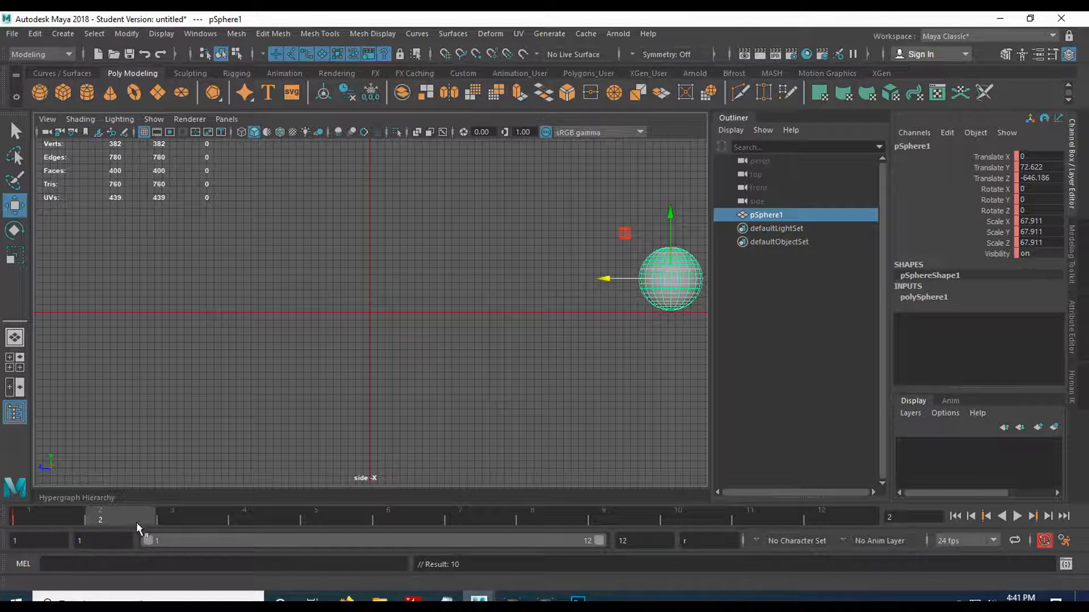
{"action": "left_click_drag", "start_coordinate": [270, 523], "coordinate": [113, 519]}
Delete all of the sphere's keys at frame 1
{"action": "right_click", "coordinate": [46, 516]}
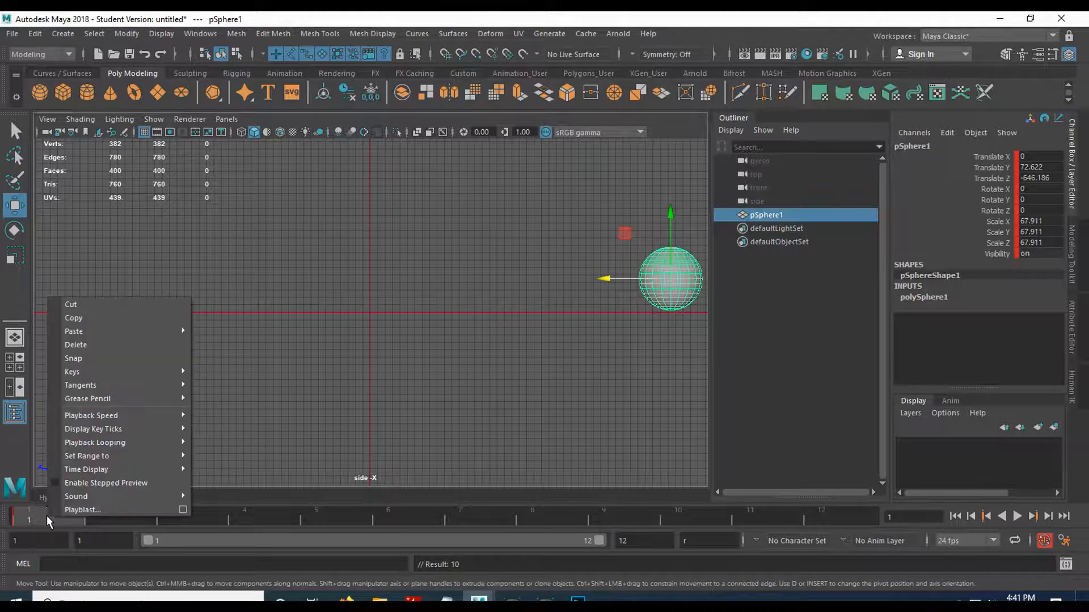
{"action": "left_click", "coordinate": [79, 360]}
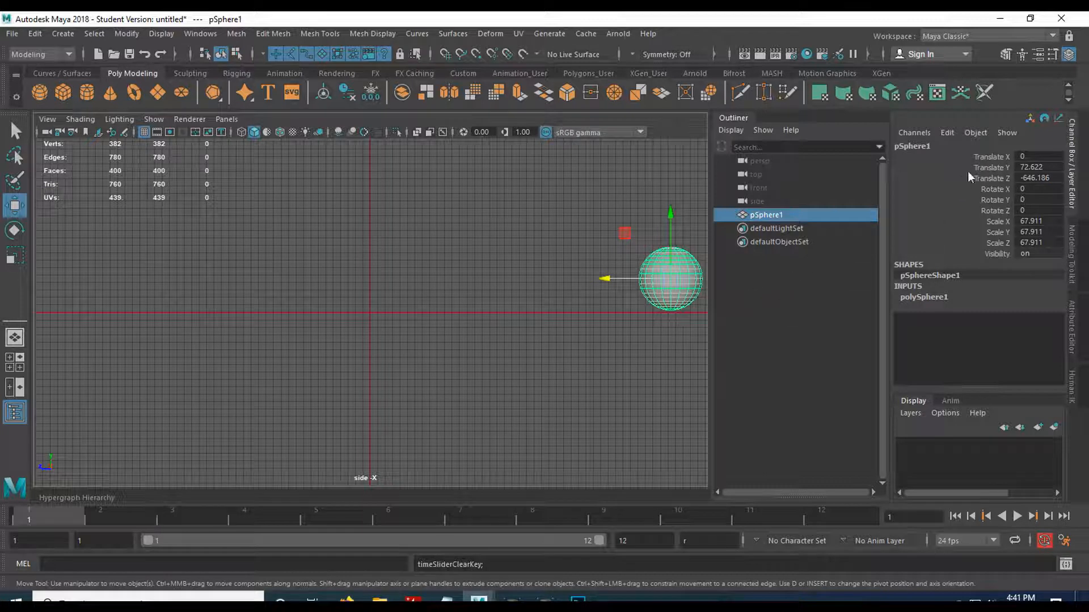
Key only the sphere's Translate Y channel at frame 1, and delete that key
{"action": "left_click", "coordinate": [999, 169]}
{"action": "right_click", "coordinate": [999, 169]}
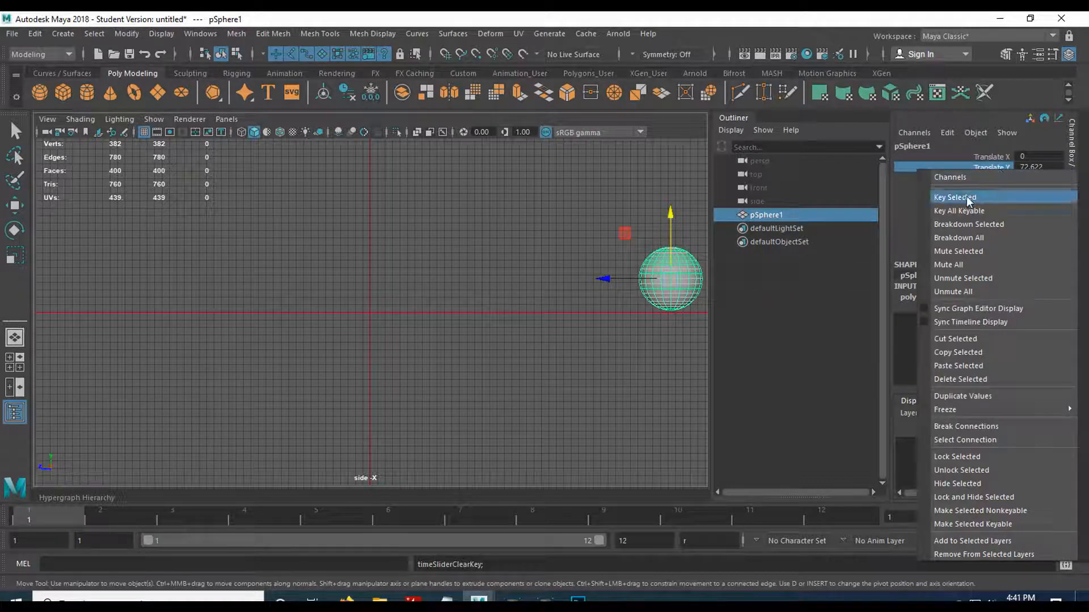
{"action": "left_click", "coordinate": [1002, 198]}
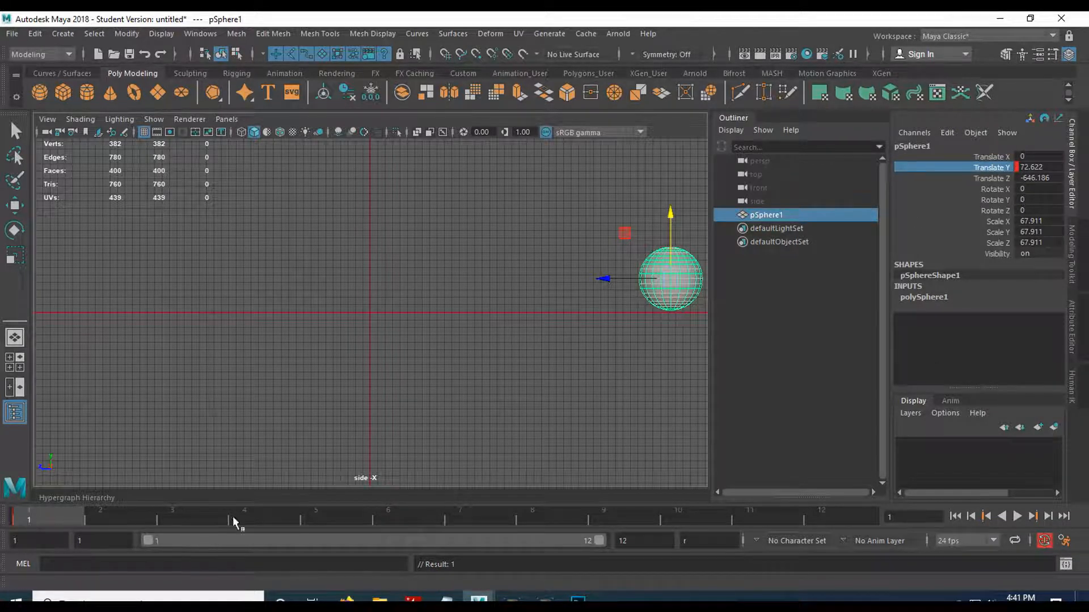
{"action": "right_click", "coordinate": [988, 166]}
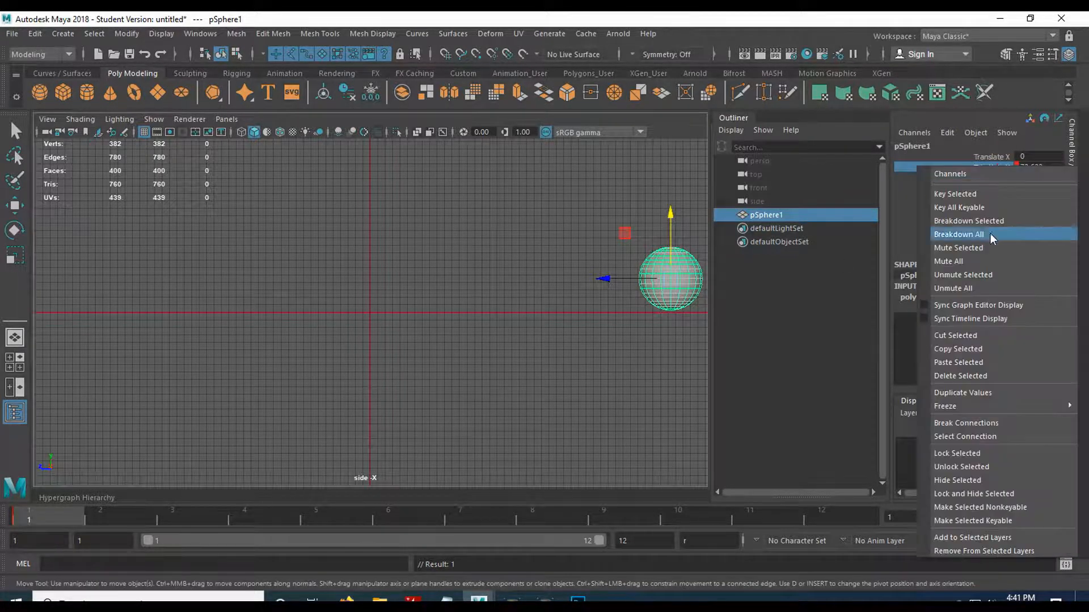
{"action": "right_click", "coordinate": [25, 522]}
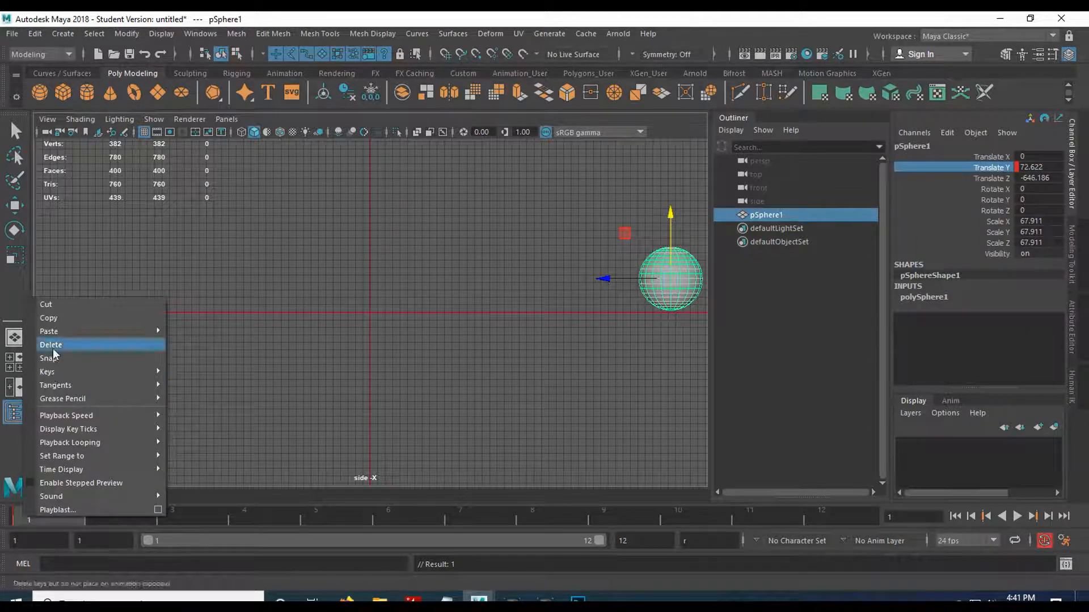
{"action": "left_click", "coordinate": [74, 345]}
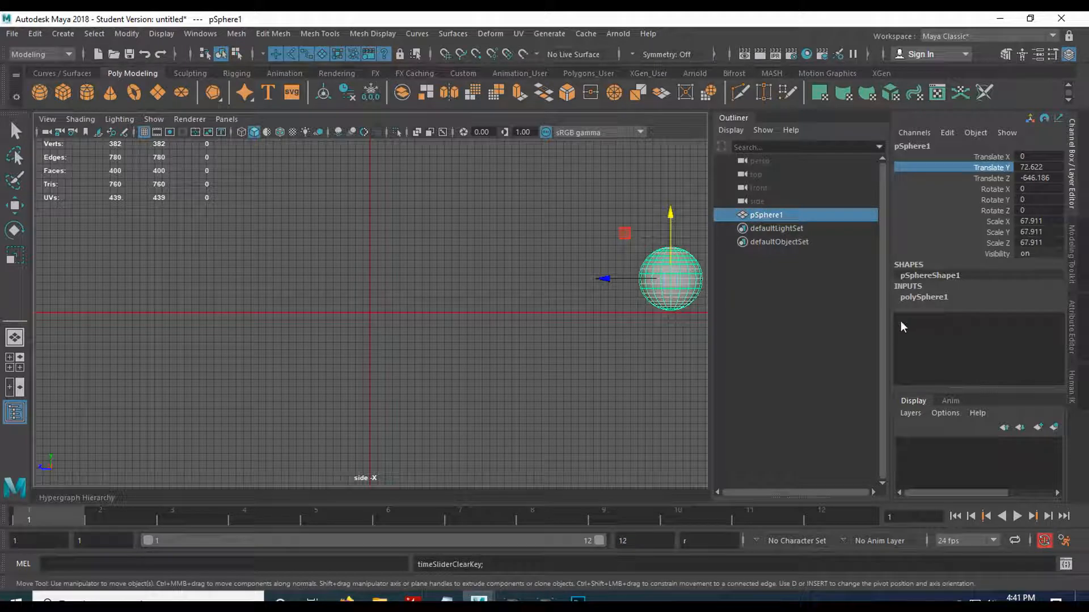
Key only the sphere's Translate Z channel at frame 1 and turn off automatic keyframing
{"action": "left_click", "coordinate": [716, 335]}
{"action": "left_click", "coordinate": [664, 282]}
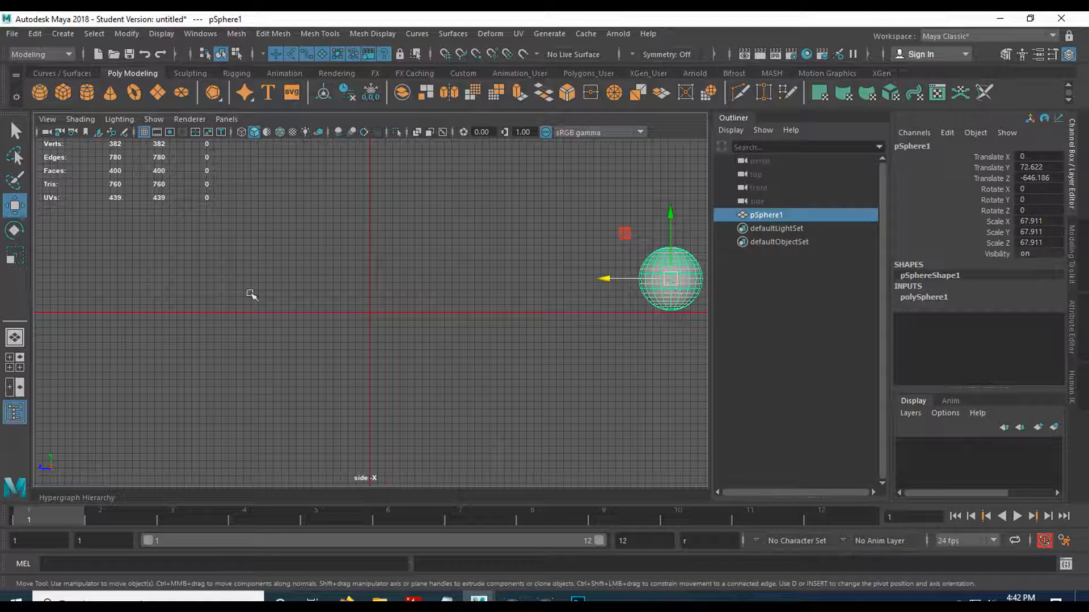
{"action": "left_click", "coordinate": [985, 180]}
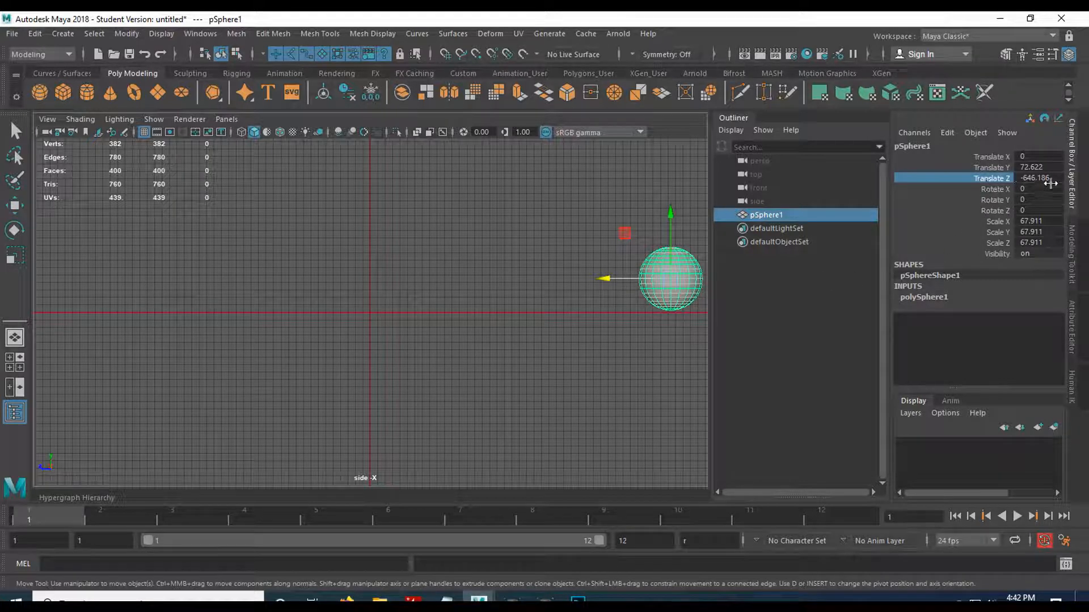
{"action": "right_click", "coordinate": [964, 179]}
{"action": "left_click", "coordinate": [978, 209]}
{"action": "left_click", "coordinate": [1046, 541]}
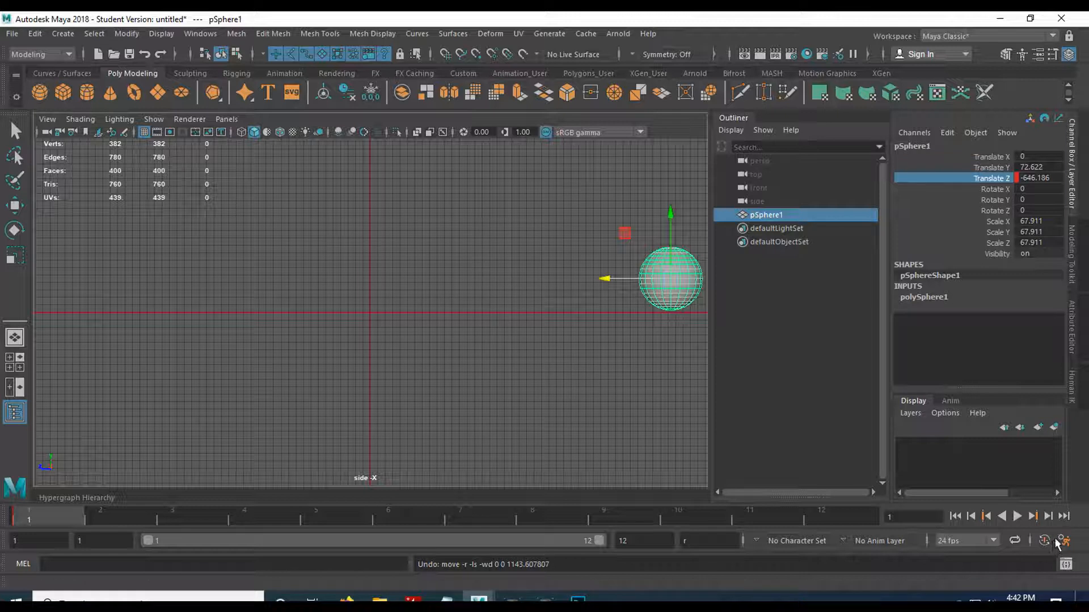
Move the sphere to about Translate Z 447 at frame 1 without keying it, and go to frame 8
{"action": "left_click_drag", "start_coordinate": [614, 285], "coordinate": [115, 296]}
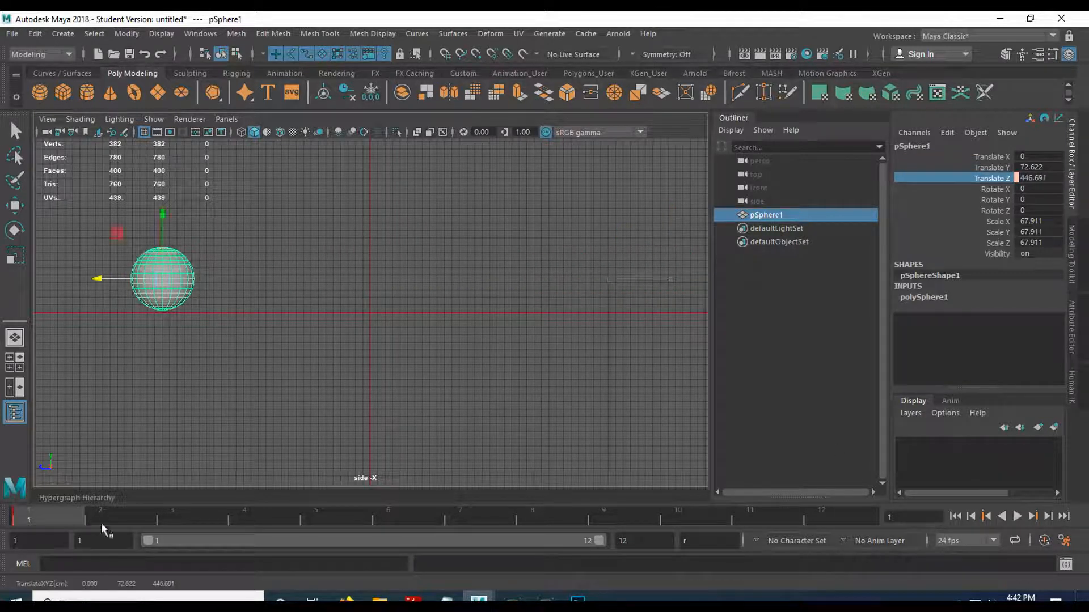
{"action": "left_click", "coordinate": [538, 518]}
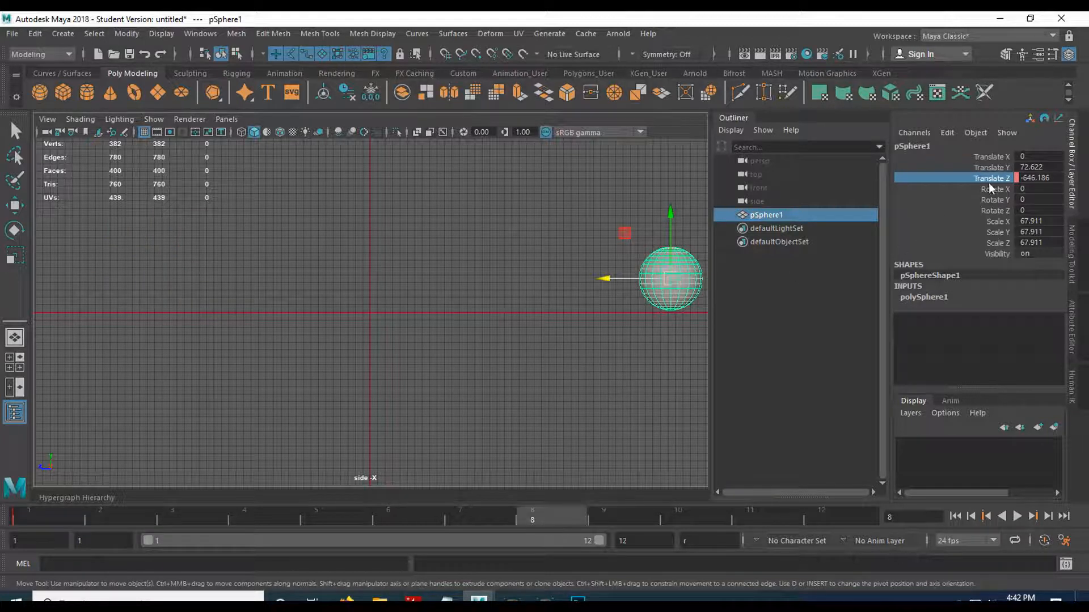
Key the sphere's Translate Z channel at about 581.5 on frame 12, and play the animation
{"action": "left_click_drag", "start_coordinate": [545, 513], "coordinate": [839, 516]}
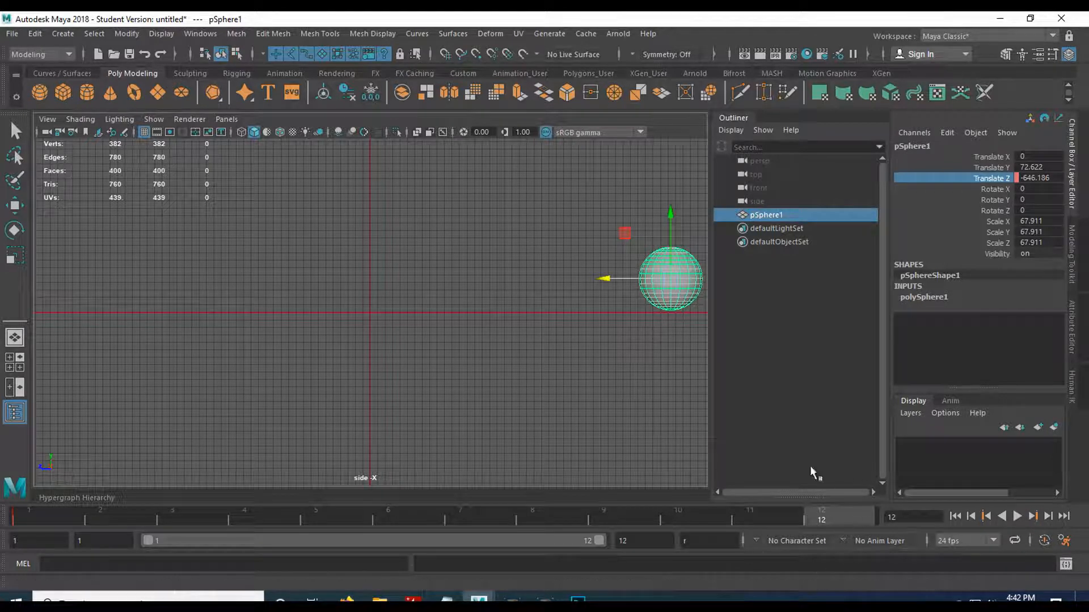
{"action": "left_click_drag", "start_coordinate": [616, 281], "coordinate": [48, 295]}
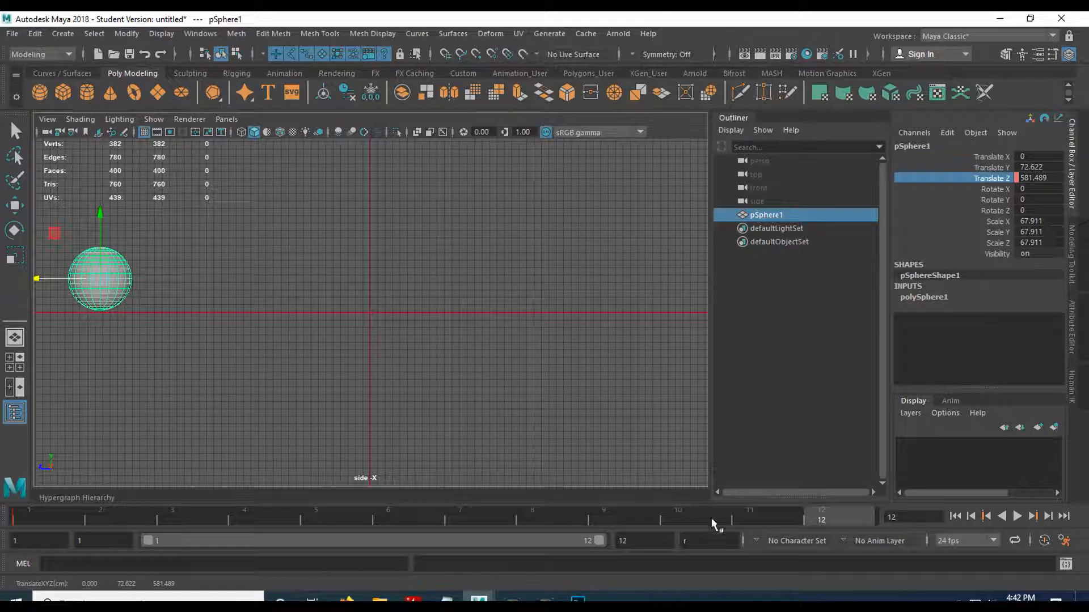
{"action": "right_click", "coordinate": [957, 176]}
{"action": "left_click", "coordinate": [974, 207]}
{"action": "left_click", "coordinate": [1017, 517]}
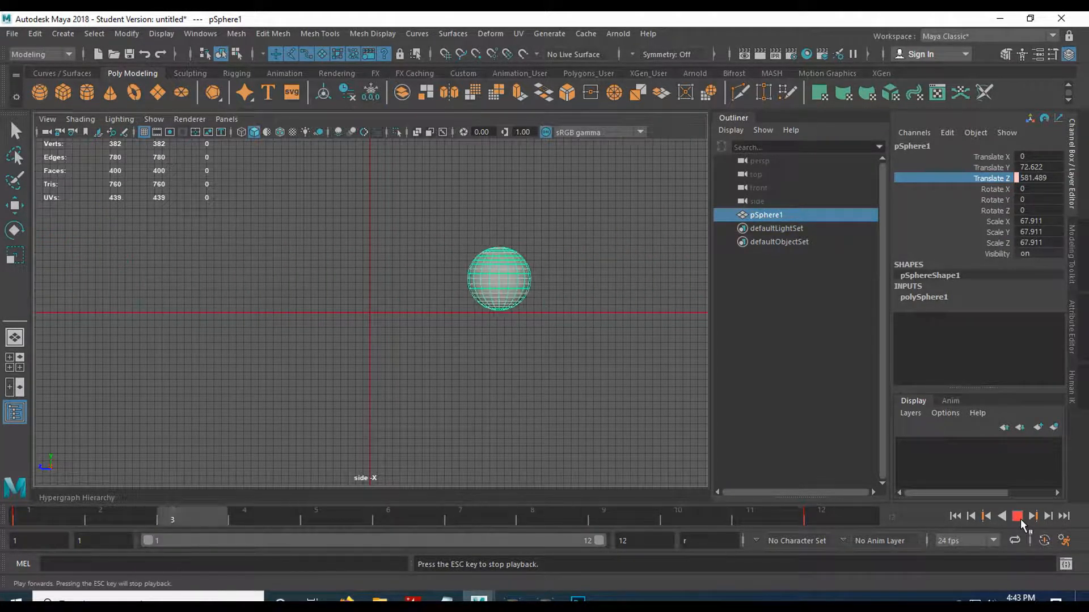
{"action": "left_click", "coordinate": [1017, 517]}
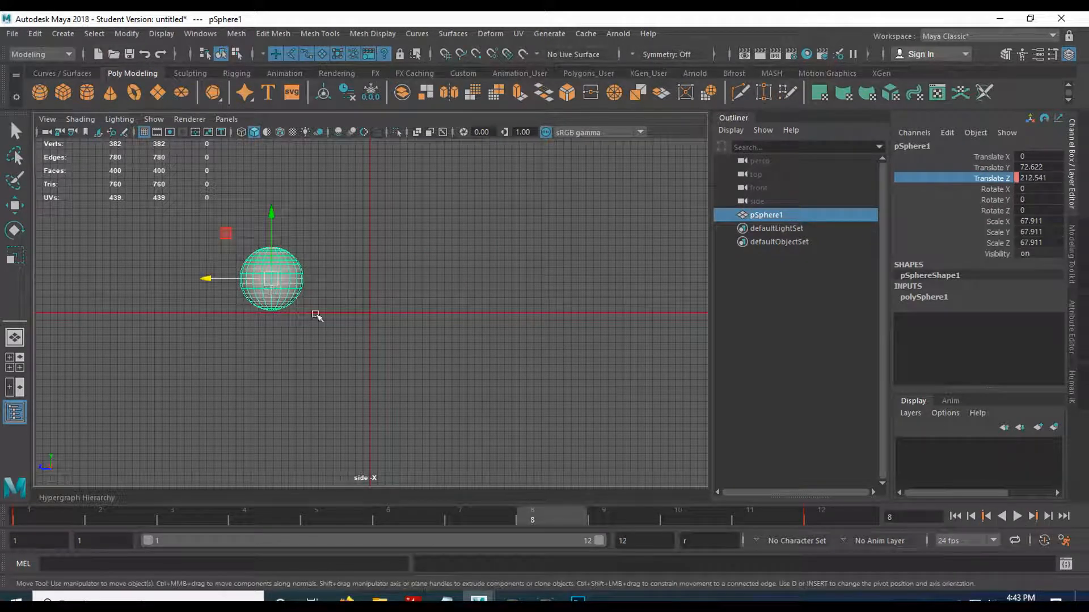
Review the working time unit and the Time Slider playback settings in the Preferences, and close them without saving
{"action": "left_click", "coordinate": [201, 34]}
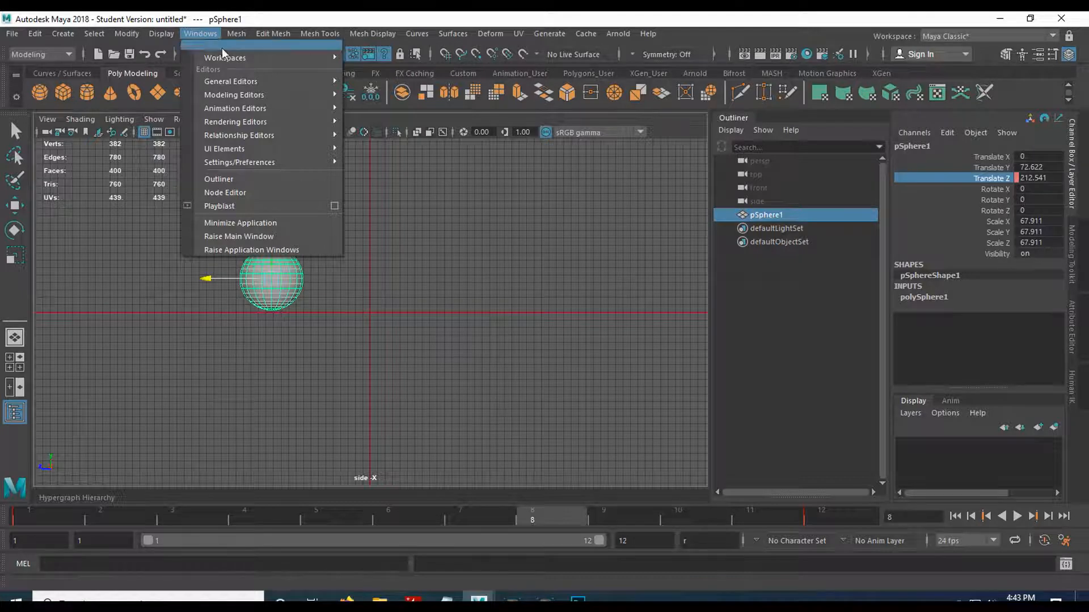
{"action": "mouse_move", "coordinate": [291, 161]}
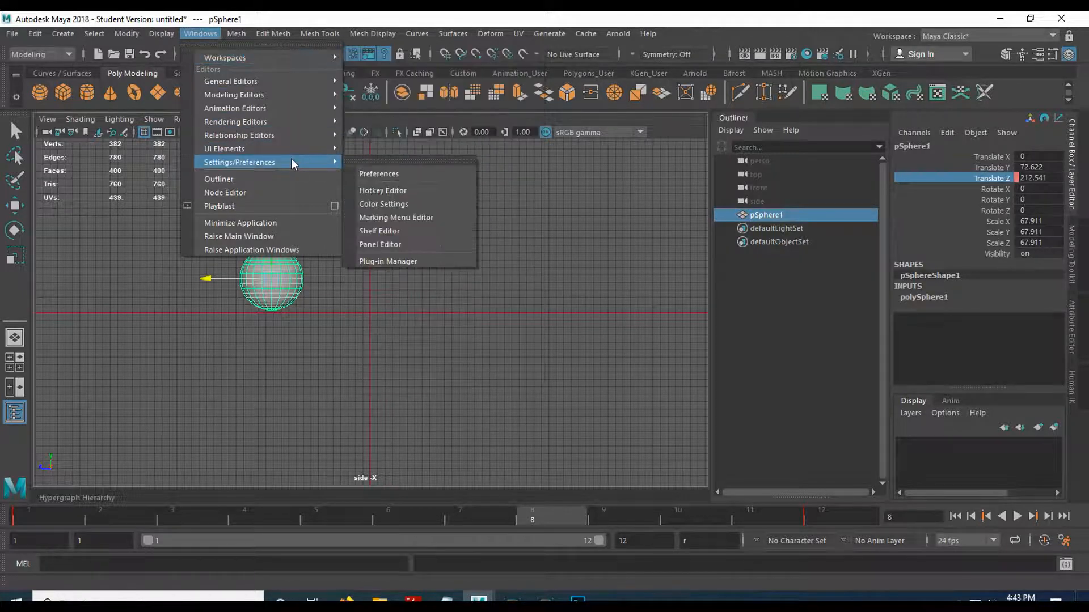
{"action": "left_click", "coordinate": [424, 175]}
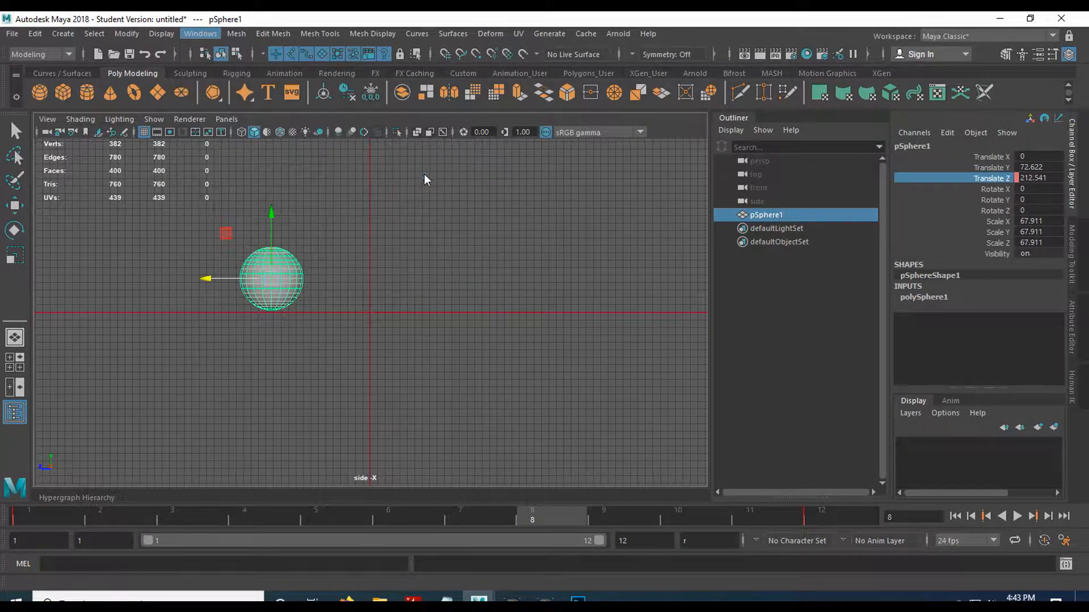
{"action": "left_click_drag", "start_coordinate": [440, 164], "coordinate": [526, 82]}
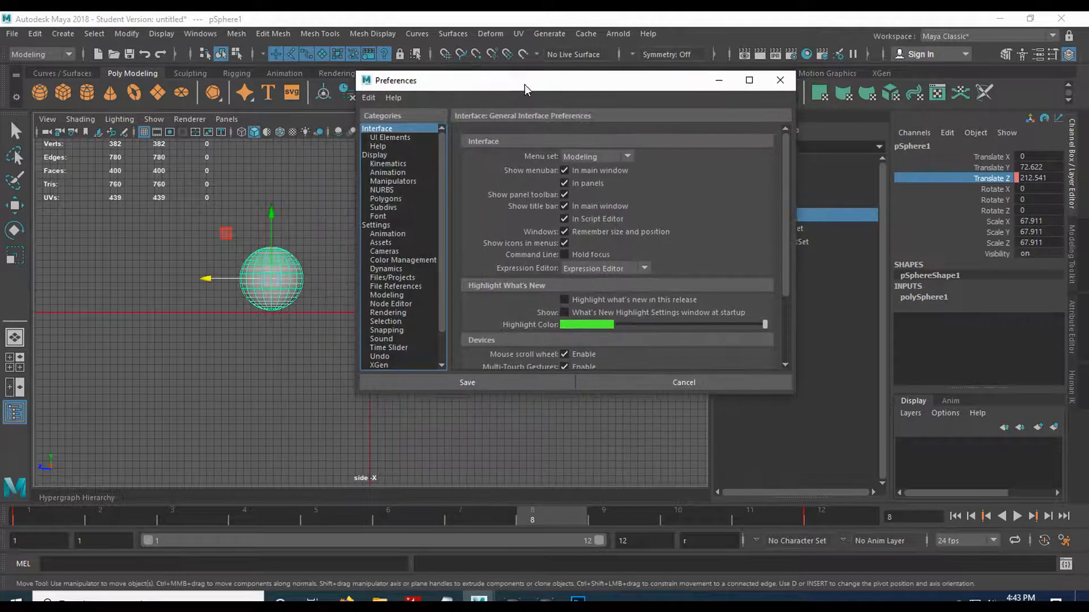
{"action": "left_click", "coordinate": [377, 226]}
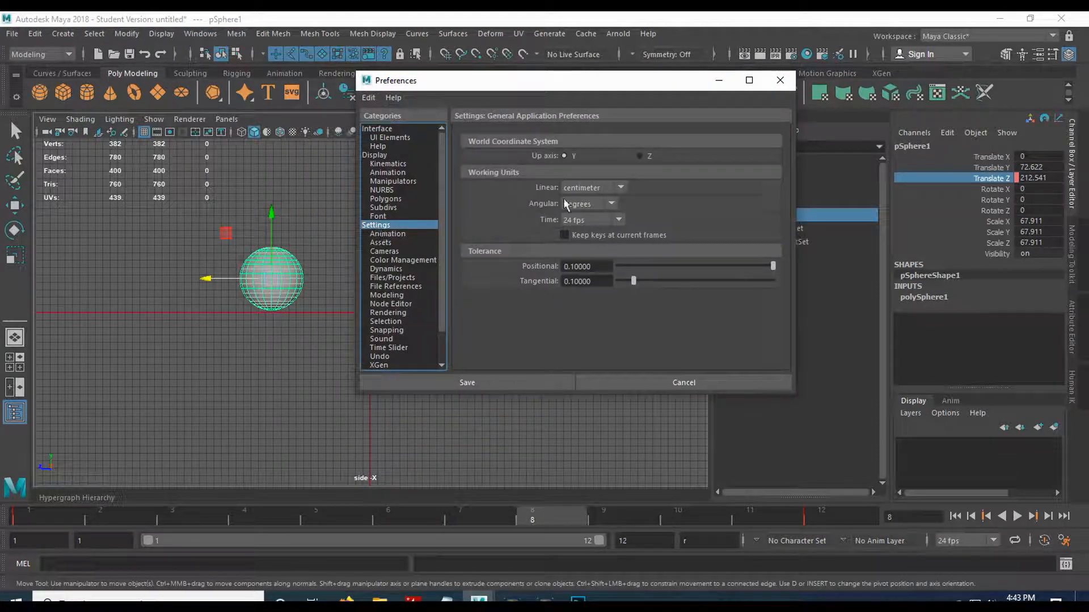
{"action": "left_click", "coordinate": [595, 220]}
{"action": "left_click", "coordinate": [605, 222]}
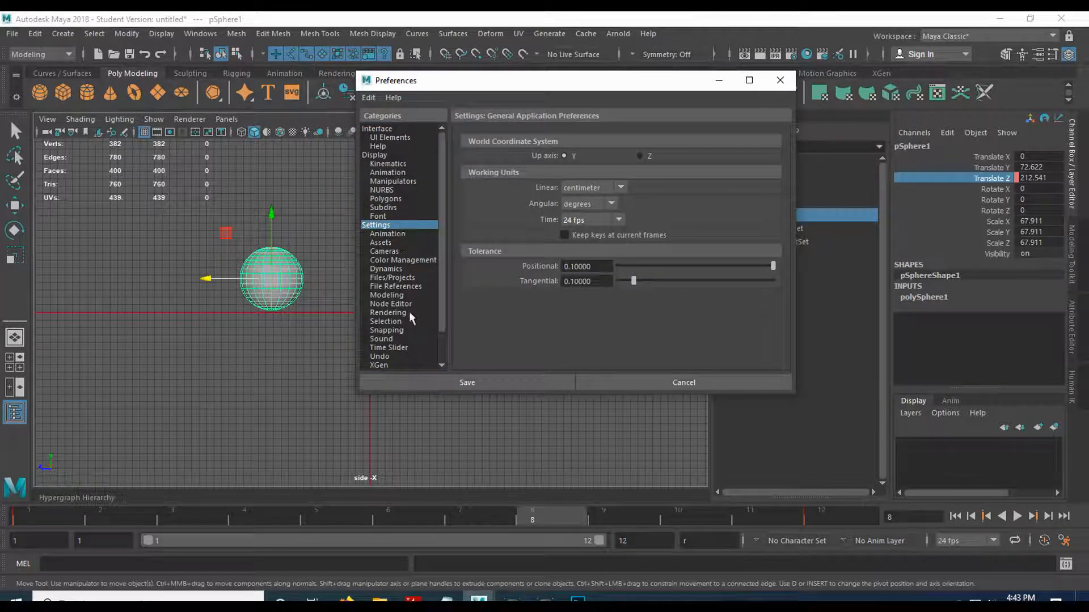
{"action": "left_click", "coordinate": [404, 348]}
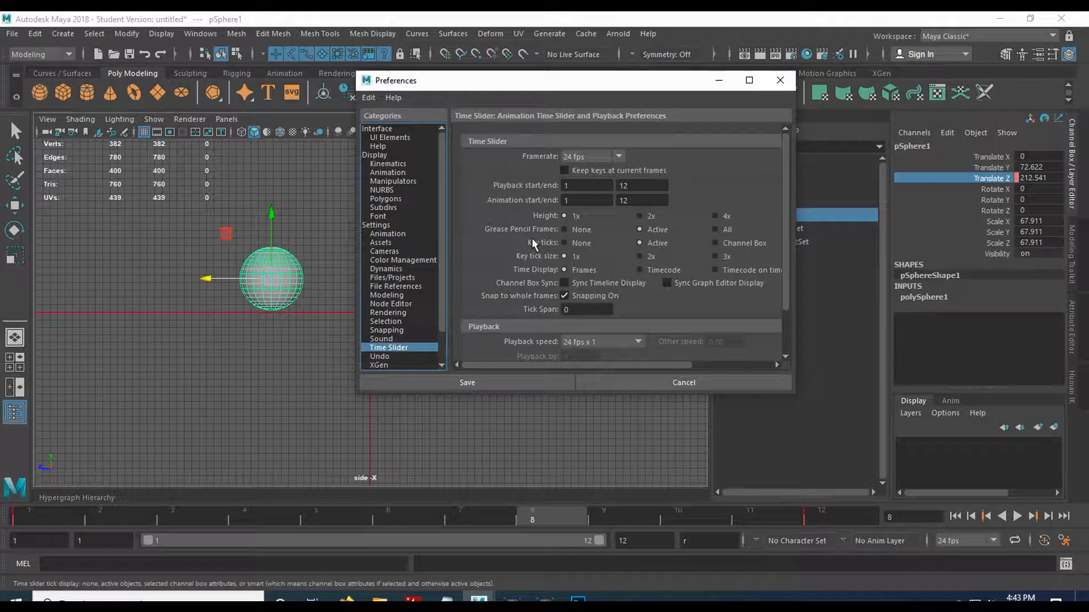
{"action": "scroll", "coordinate": [532, 237], "scroll_direction": "down", "scroll_amount": 3}
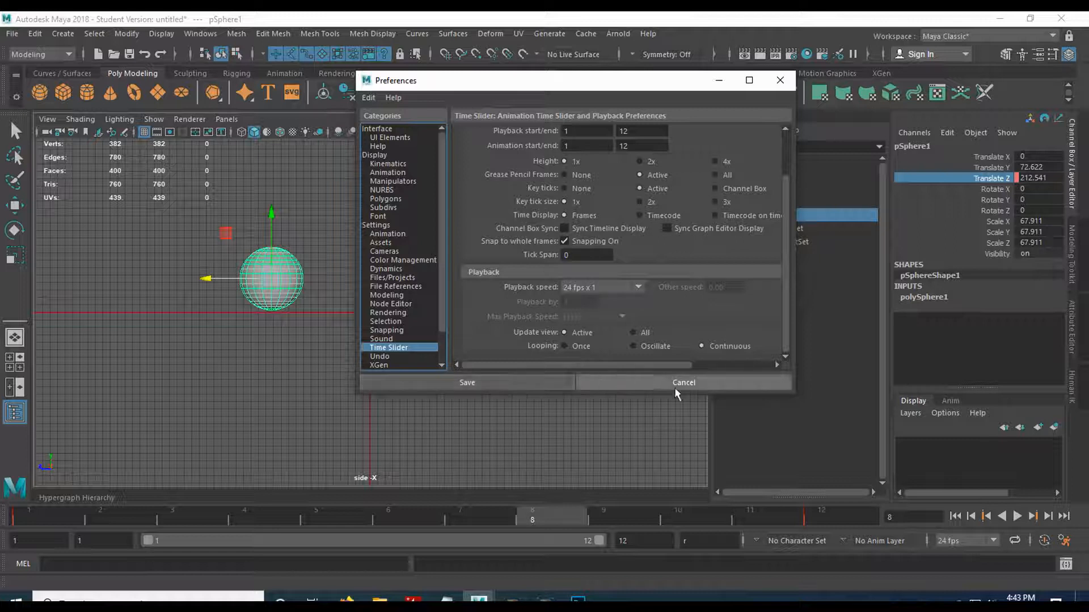
{"action": "left_click", "coordinate": [654, 385]}
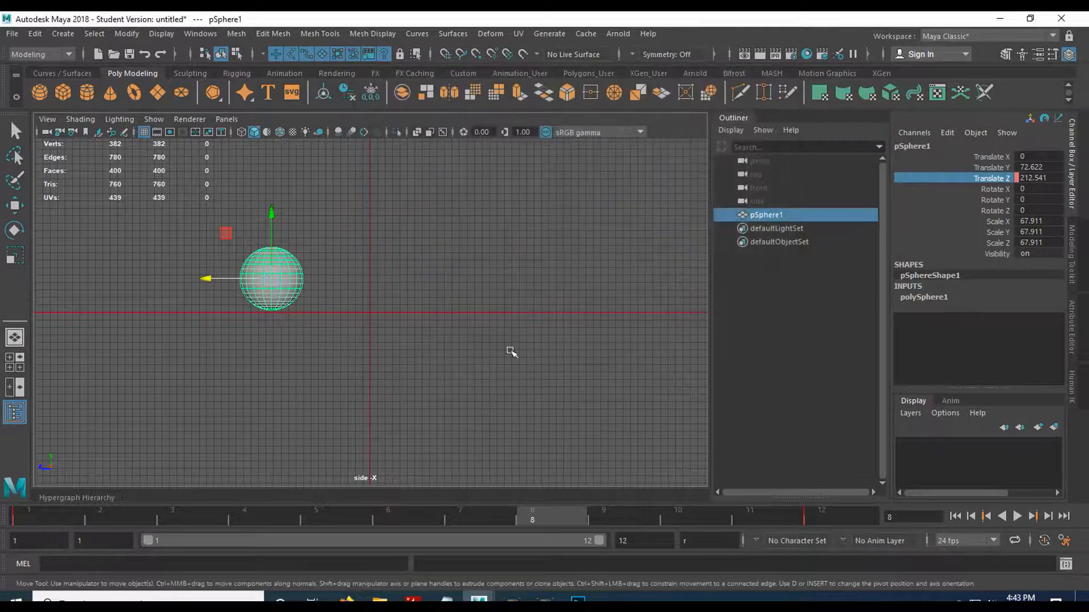
Scrub the timeline to frame 12 and play the sphere's animation
{"action": "left_click_drag", "start_coordinate": [83, 515], "coordinate": [828, 518]}
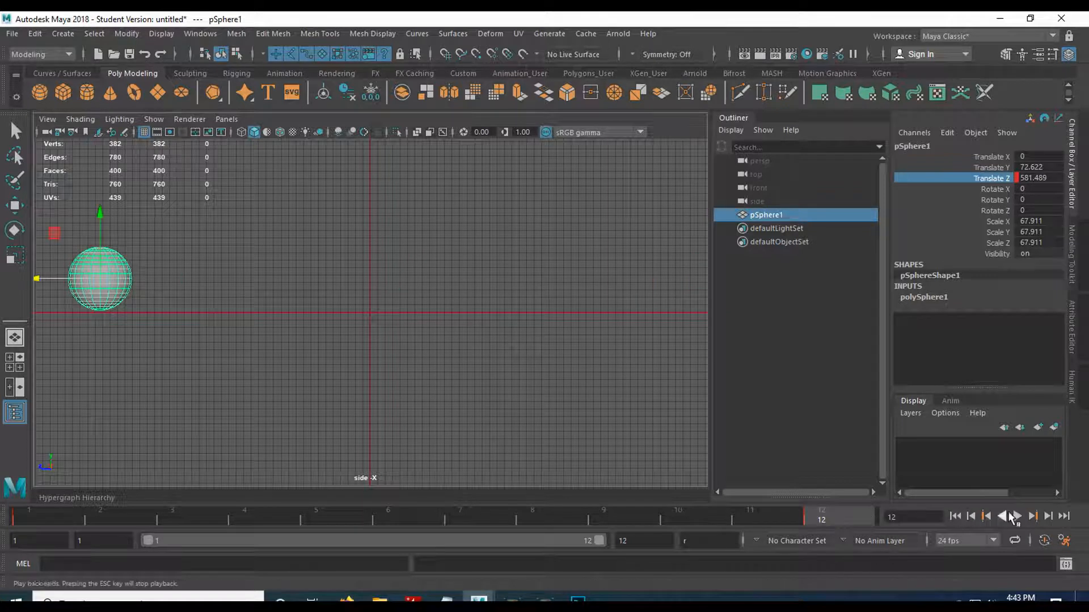
{"action": "left_click", "coordinate": [1018, 517]}
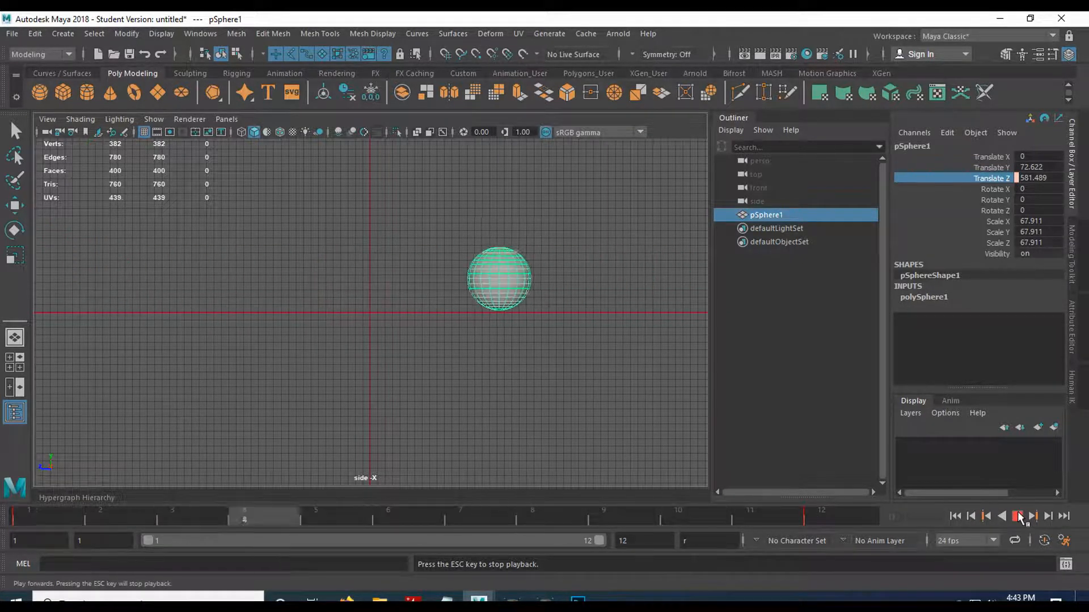
{"action": "left_click", "coordinate": [1018, 517]}
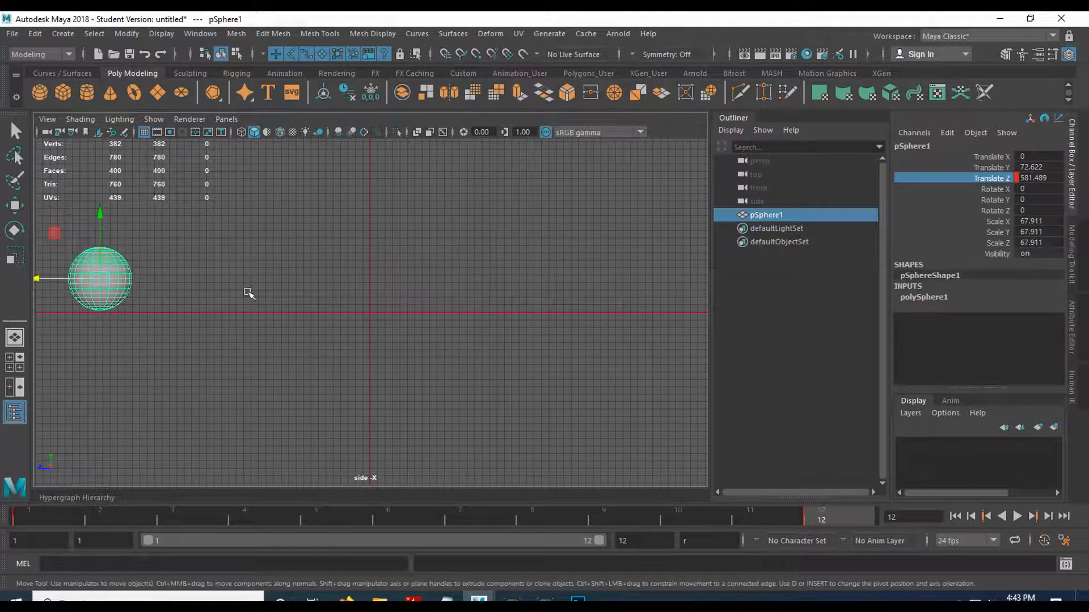
Compare the sphere's position on key frames 1 and 12, and scrub through the in-between frames
{"action": "left_click", "coordinate": [46, 516]}
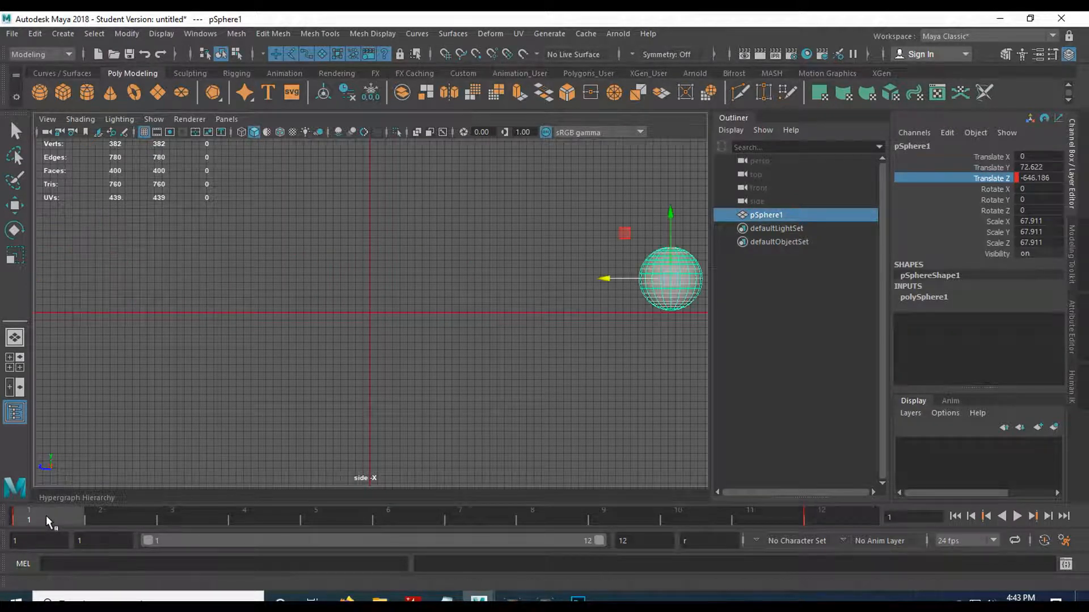
{"action": "left_click", "coordinate": [818, 519]}
{"action": "left_click", "coordinate": [65, 516]}
{"action": "left_click", "coordinate": [808, 518]}
{"action": "left_click", "coordinate": [35, 517]}
{"action": "left_click_drag", "start_coordinate": [129, 516], "coordinate": [151, 527]}
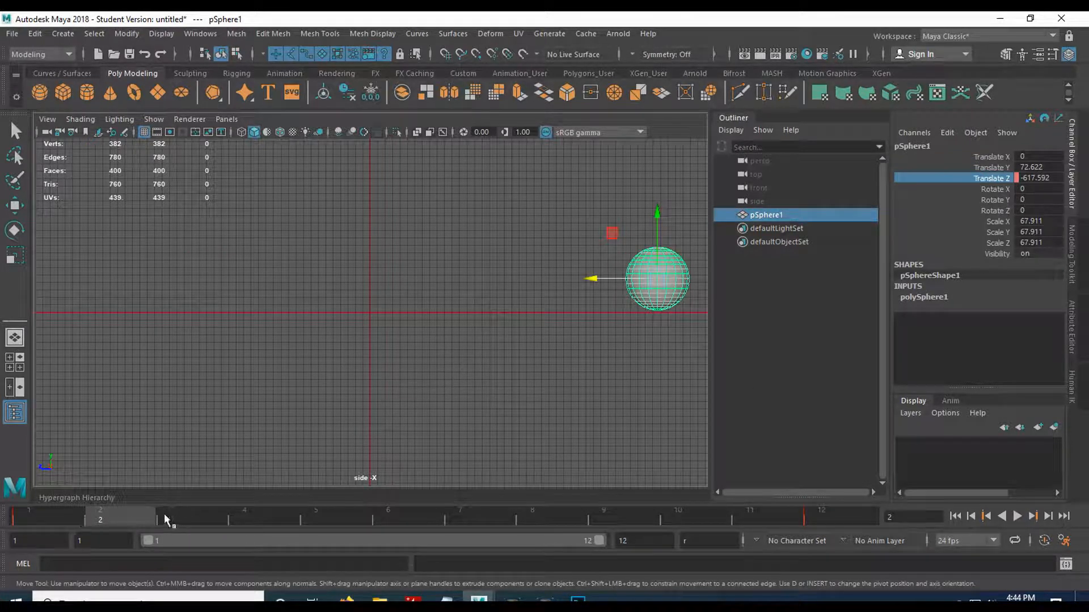
{"action": "left_click_drag", "start_coordinate": [152, 516], "coordinate": [533, 518]}
{"action": "left_click", "coordinate": [51, 515]}
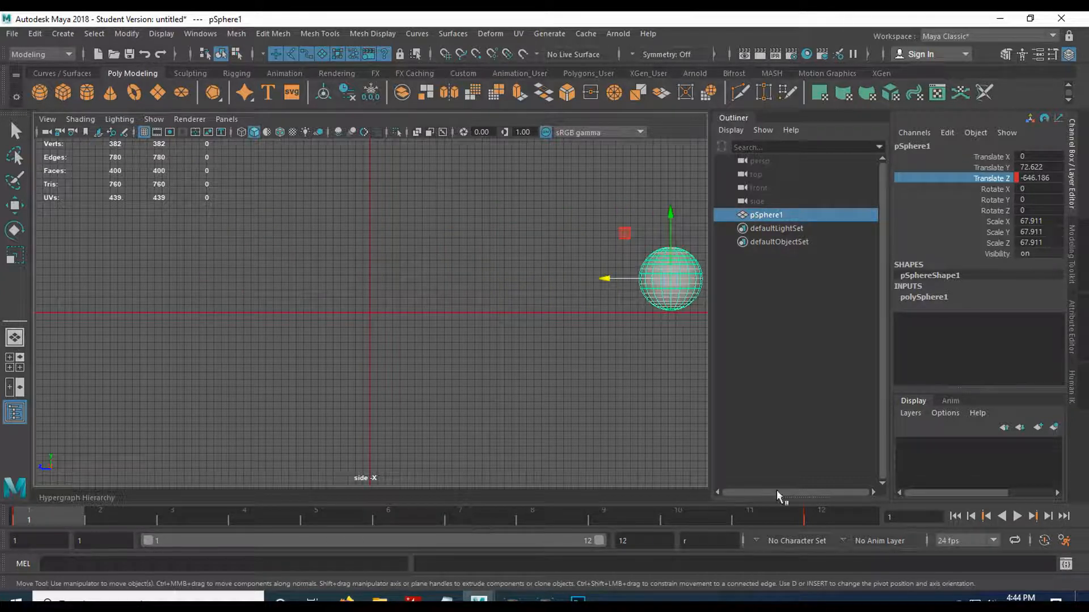
{"action": "left_click", "coordinate": [816, 516]}
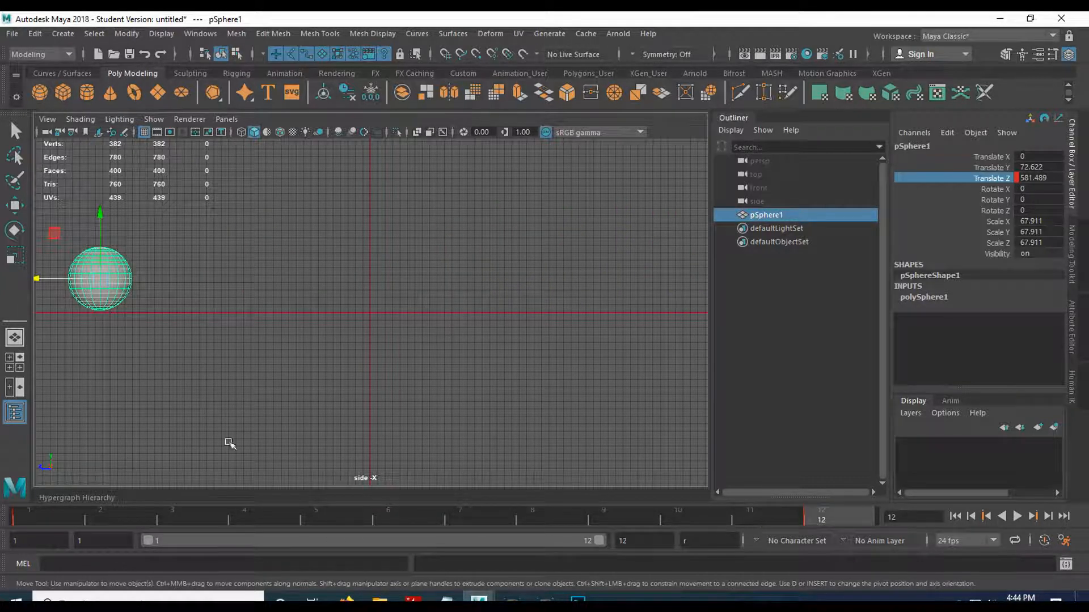
{"action": "left_click", "coordinate": [60, 518]}
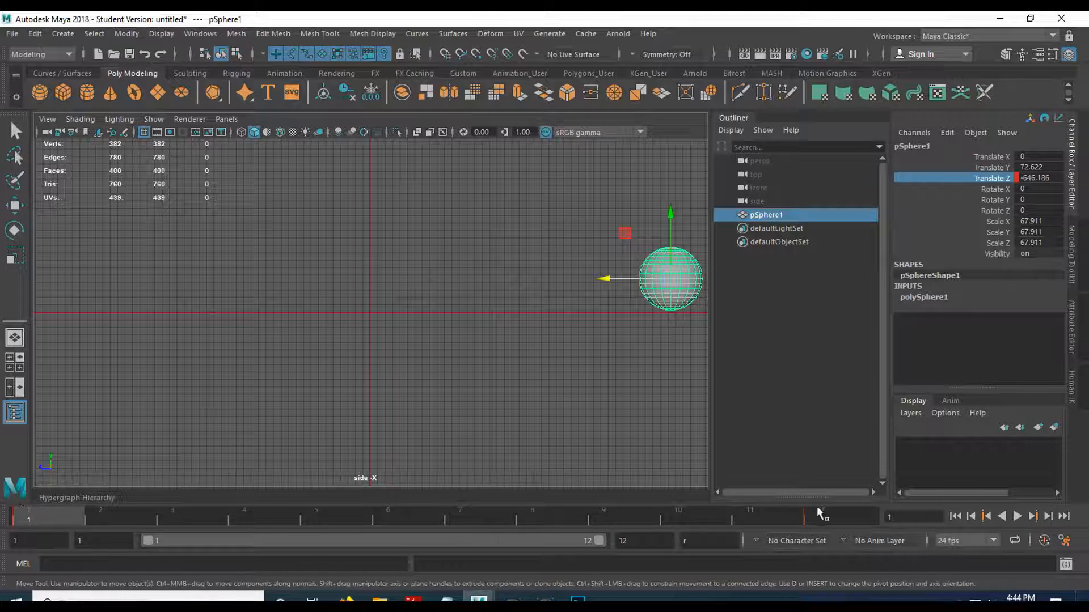
Play the animation, stop it at frame 4, and key all of the sphere's channels there
{"action": "key", "text": "alt+v"}
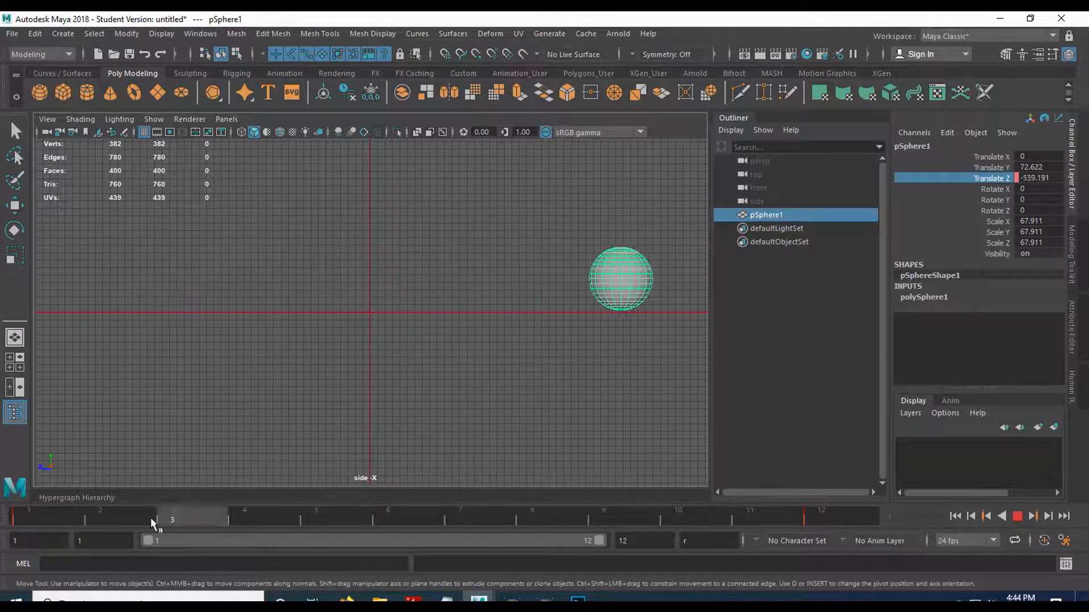
{"action": "left_click", "coordinate": [296, 520]}
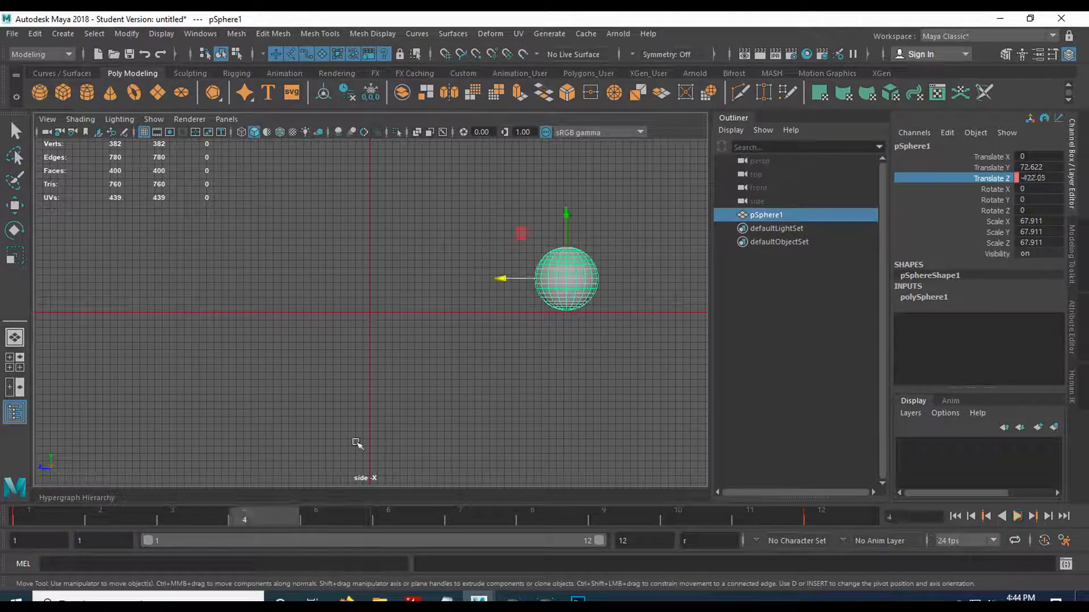
{"action": "key", "text": "s"}
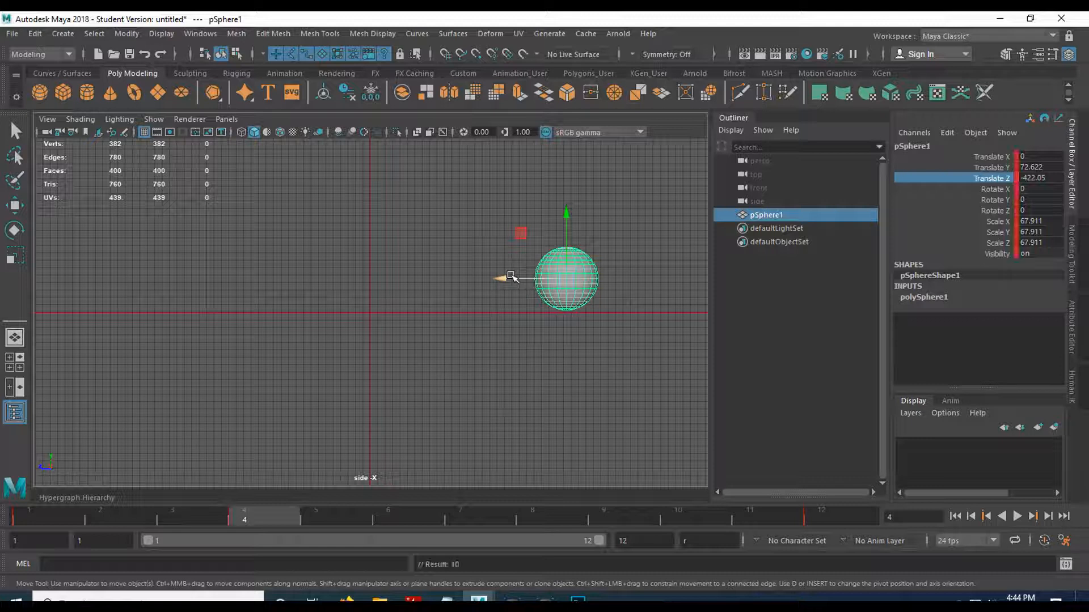
Key the sphere at about Translate Z -544 on frame 5, and play the animation
{"action": "left_click", "coordinate": [291, 517]}
{"action": "left_click_drag", "start_coordinate": [450, 287], "coordinate": [559, 283]}
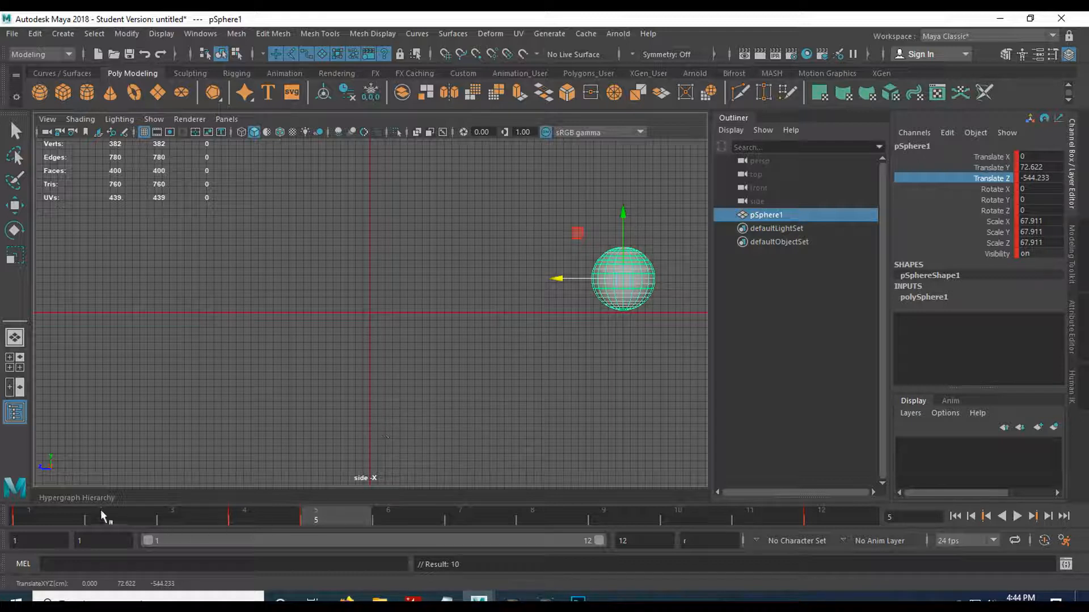
{"action": "left_click", "coordinate": [1016, 516]}
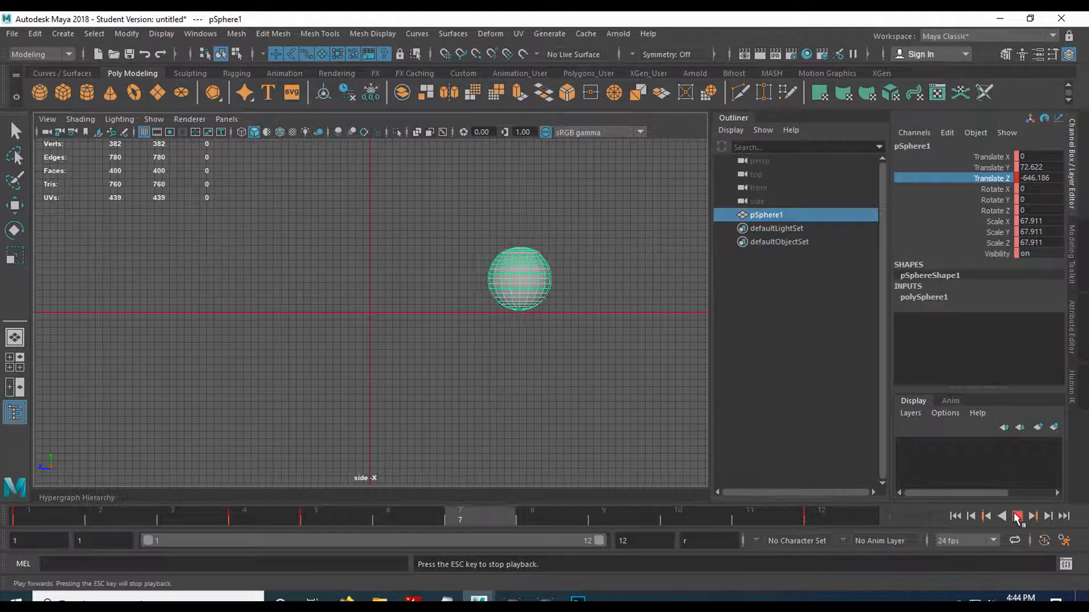
{"action": "left_click", "coordinate": [1017, 516]}
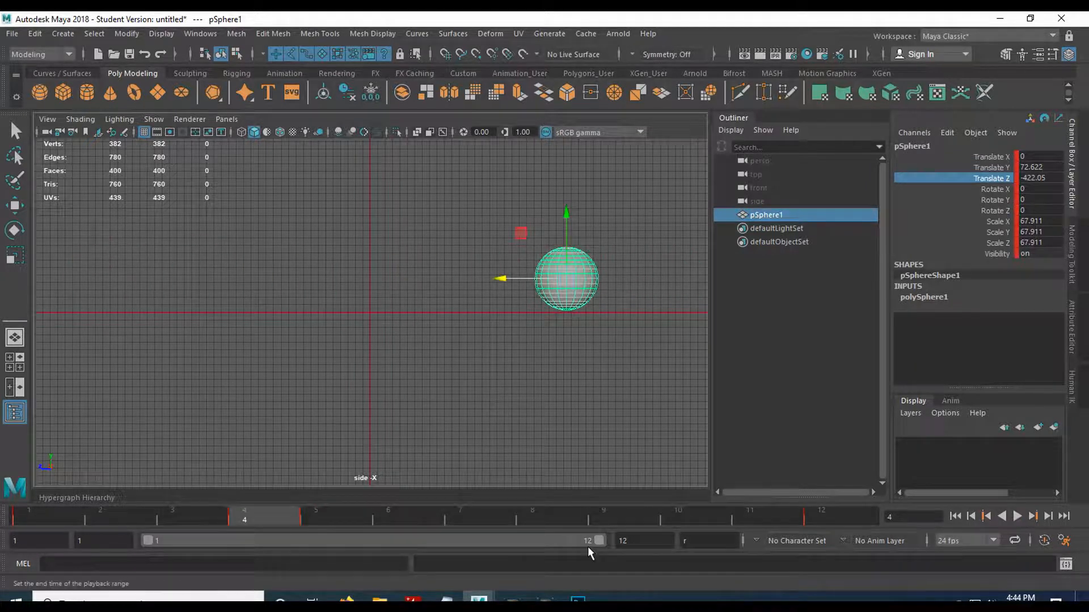
{"action": "key", "text": "alt+v"}
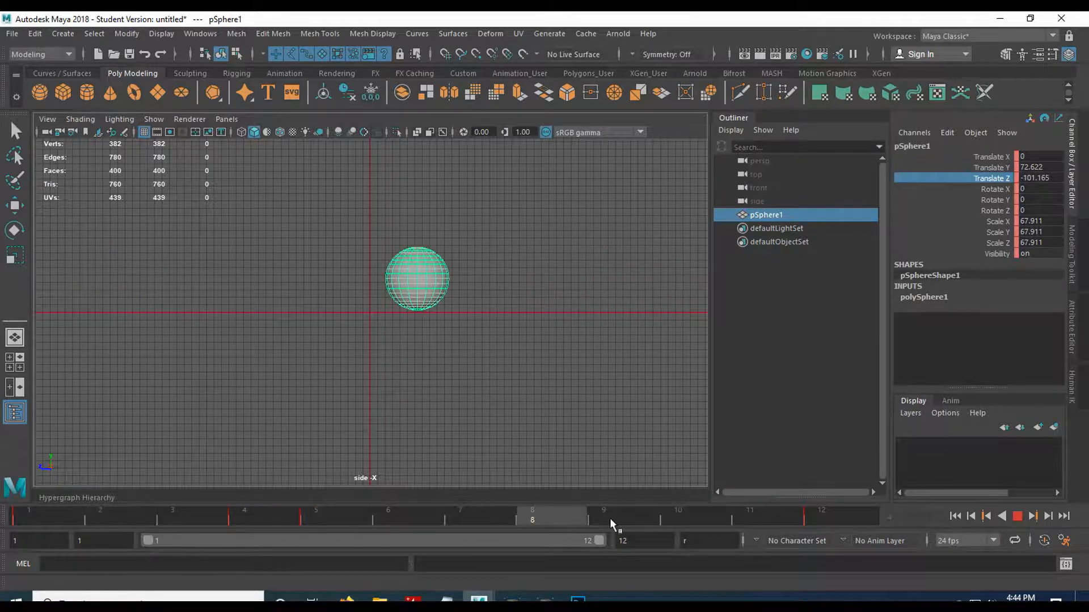
Delete the sphere's keys on frames 5 and 4
{"action": "right_click", "coordinate": [337, 507]}
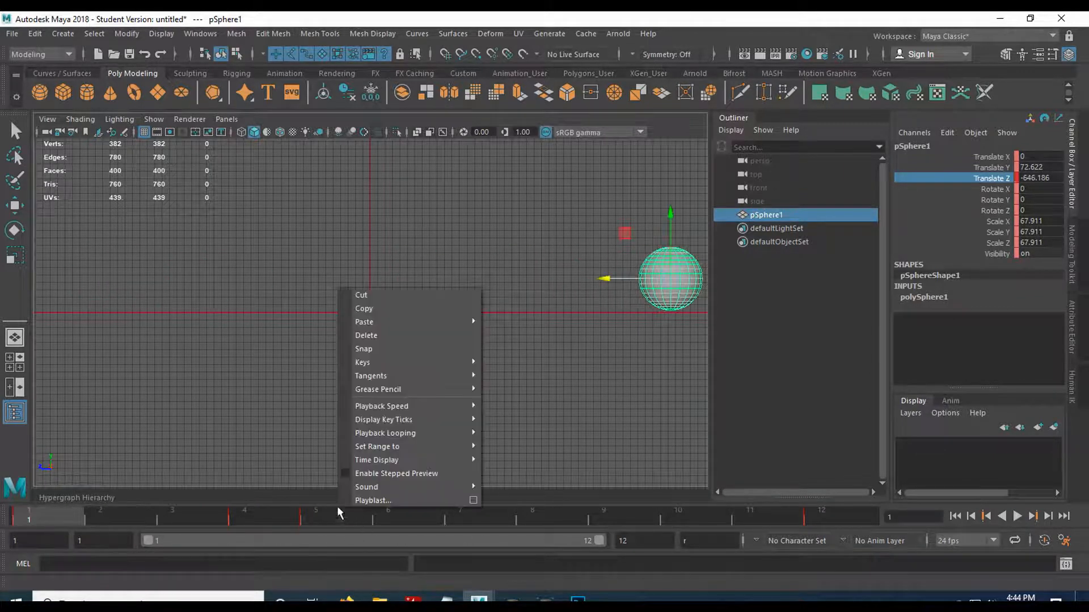
{"action": "left_click", "coordinate": [340, 517]}
{"action": "right_click", "coordinate": [341, 515]}
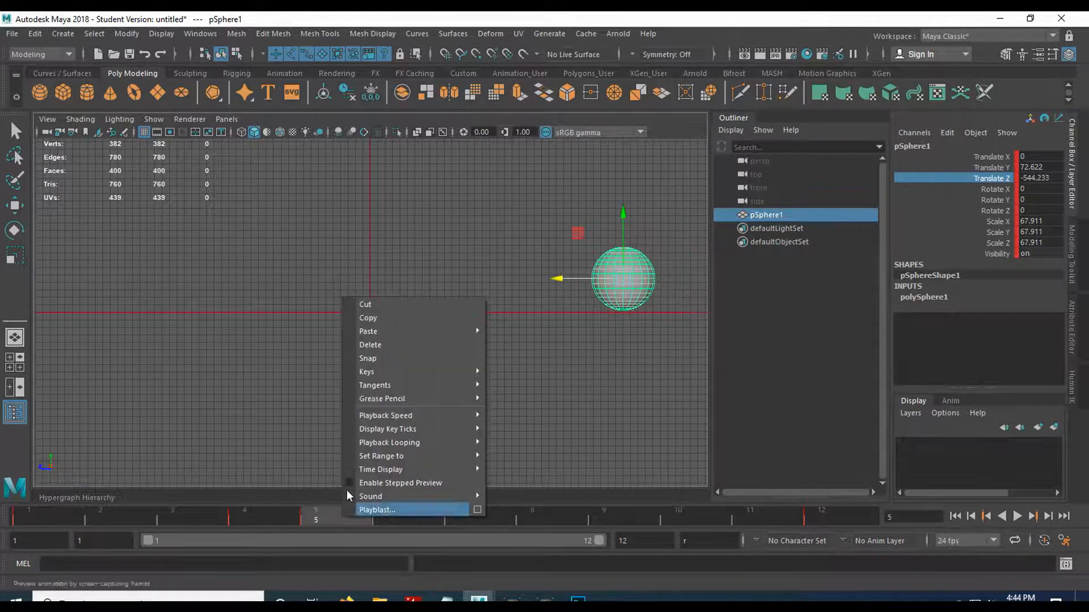
{"action": "left_click", "coordinate": [370, 345]}
{"action": "left_click", "coordinate": [280, 510]}
{"action": "right_click", "coordinate": [292, 510]}
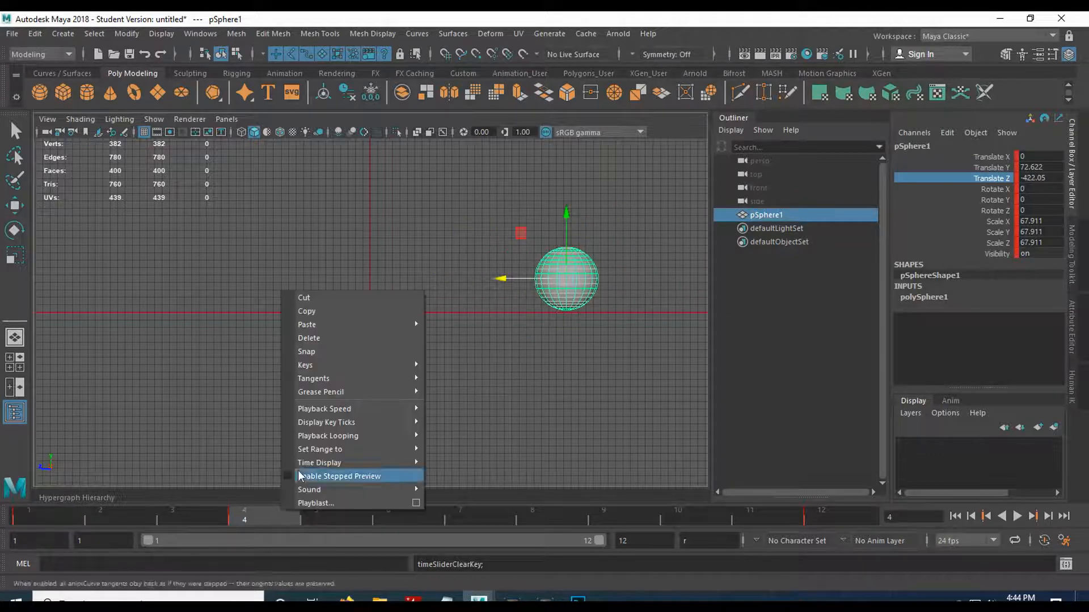
{"action": "left_click", "coordinate": [322, 338]}
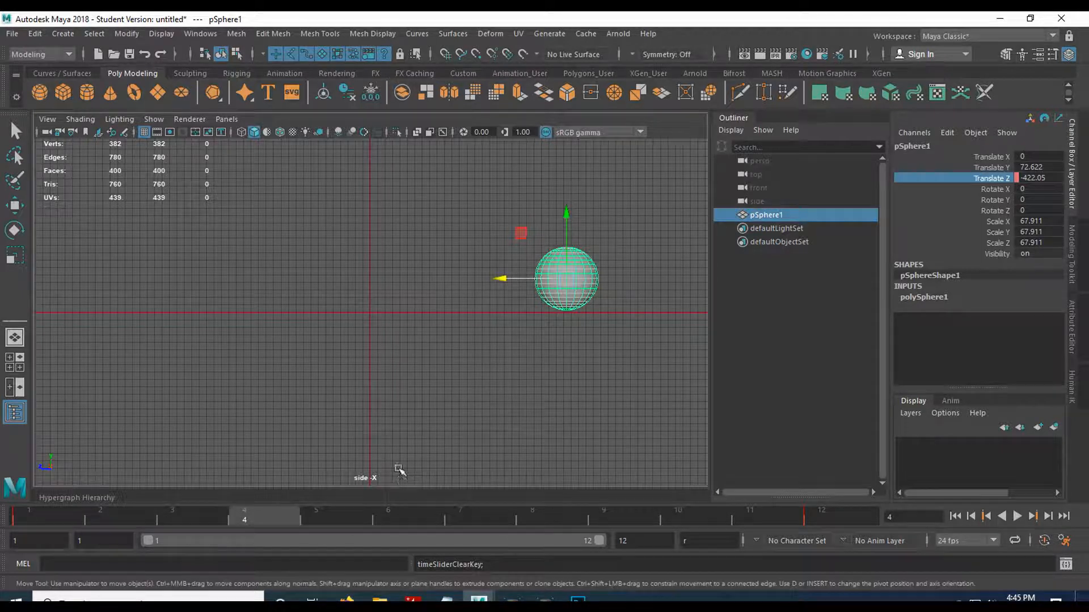
Play the sphere's animation from frame 1, and stop the playback
{"action": "left_click_drag", "start_coordinate": [129, 520], "coordinate": [54, 520]}
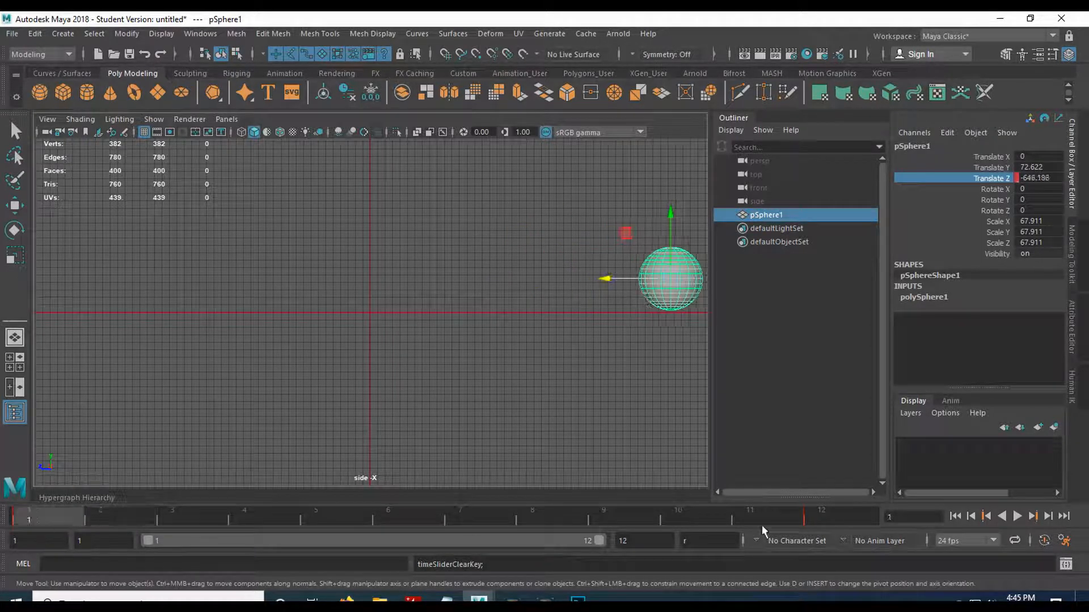
{"action": "left_click", "coordinate": [1018, 516]}
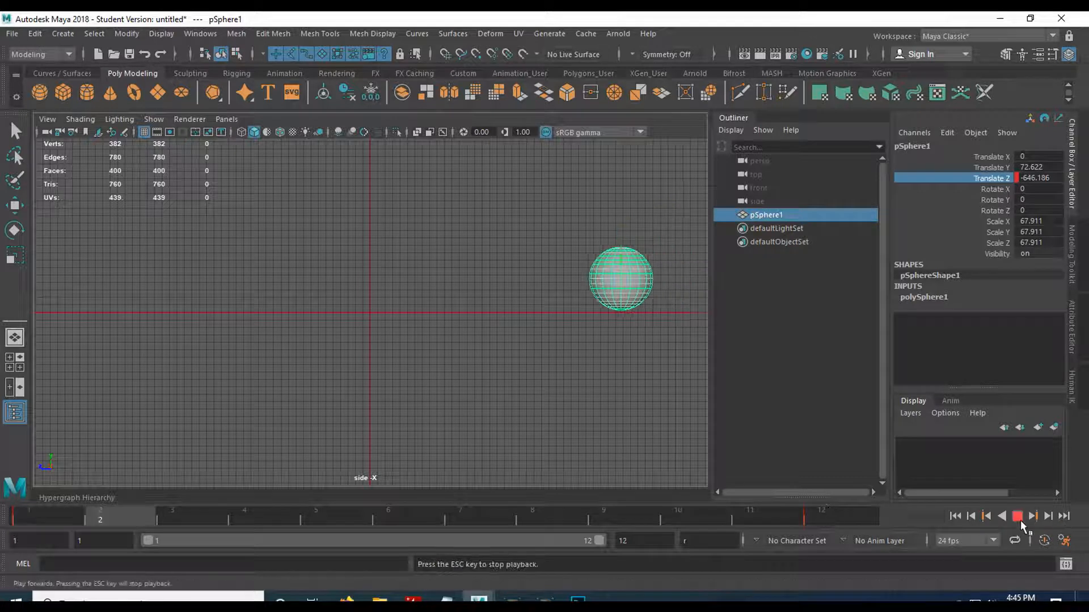
{"action": "left_click", "coordinate": [1018, 518]}
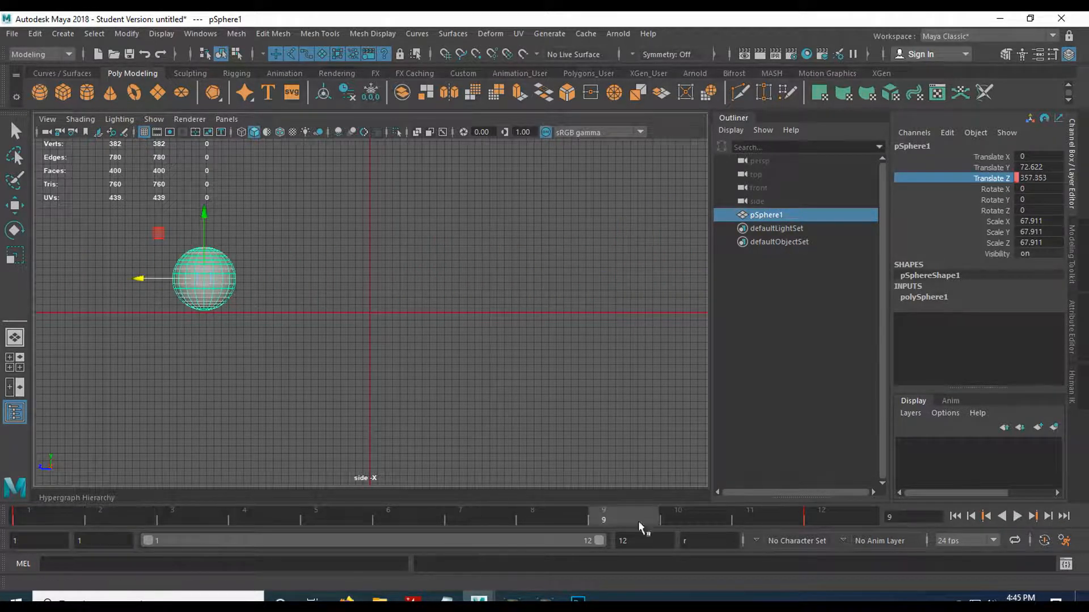
Move the sphere's key from frame 12 to frame 4, and undo the last time change
{"action": "left_click", "coordinate": [836, 518]}
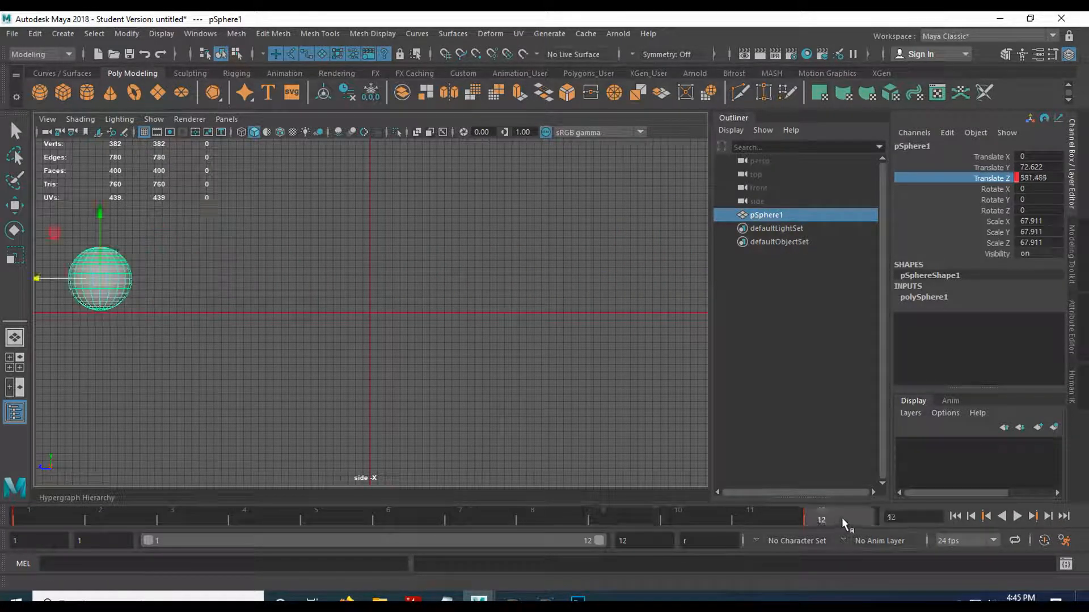
{"action": "left_click", "coordinate": [848, 518], "text": "shift"}
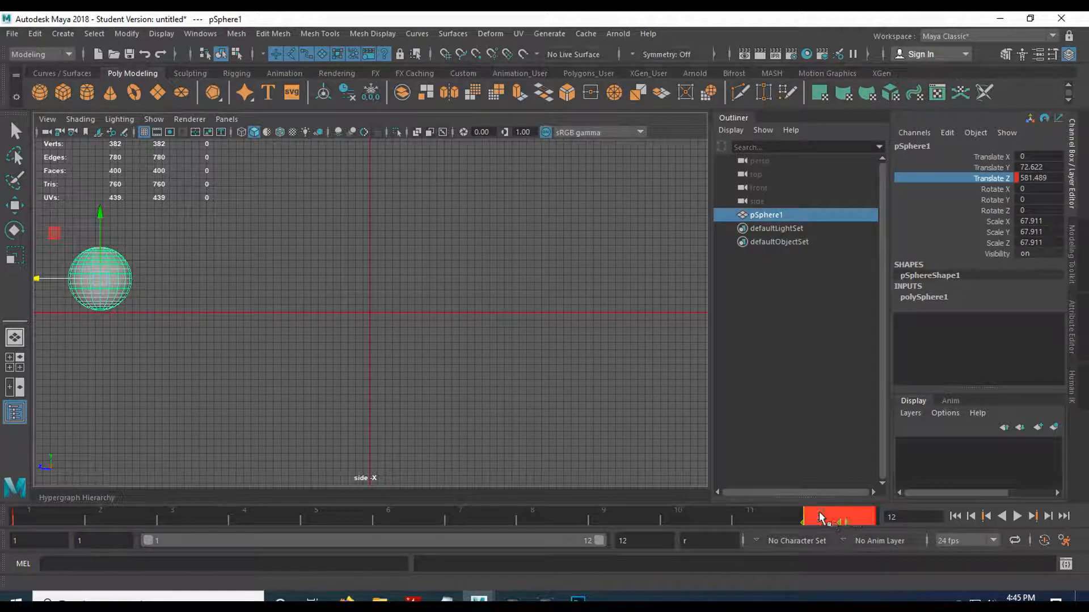
{"action": "left_click_drag", "start_coordinate": [820, 517], "coordinate": [273, 512]}
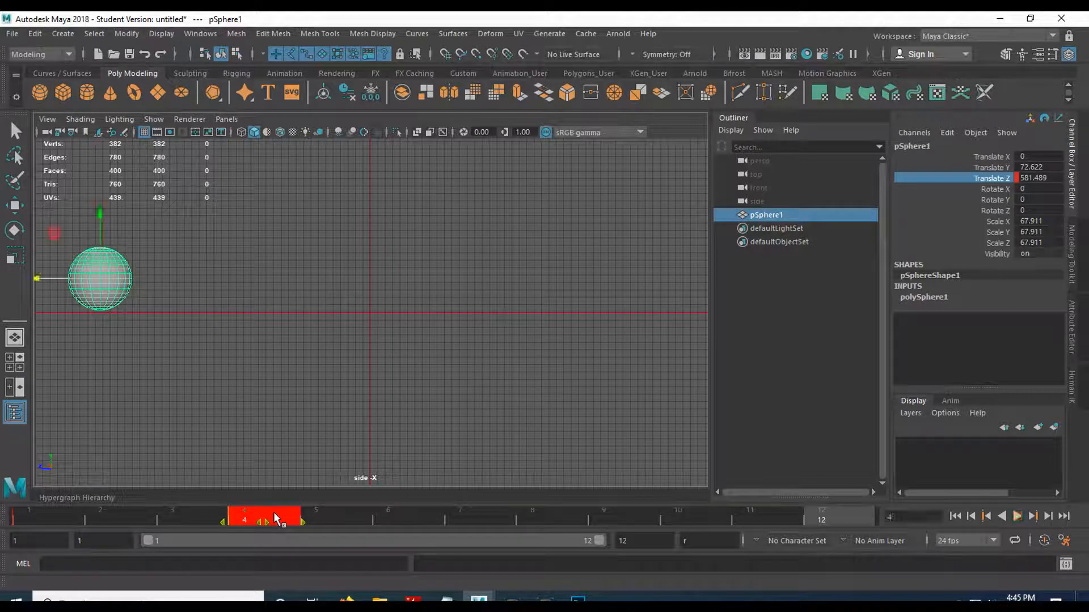
{"action": "left_click", "coordinate": [363, 519], "text": "shift"}
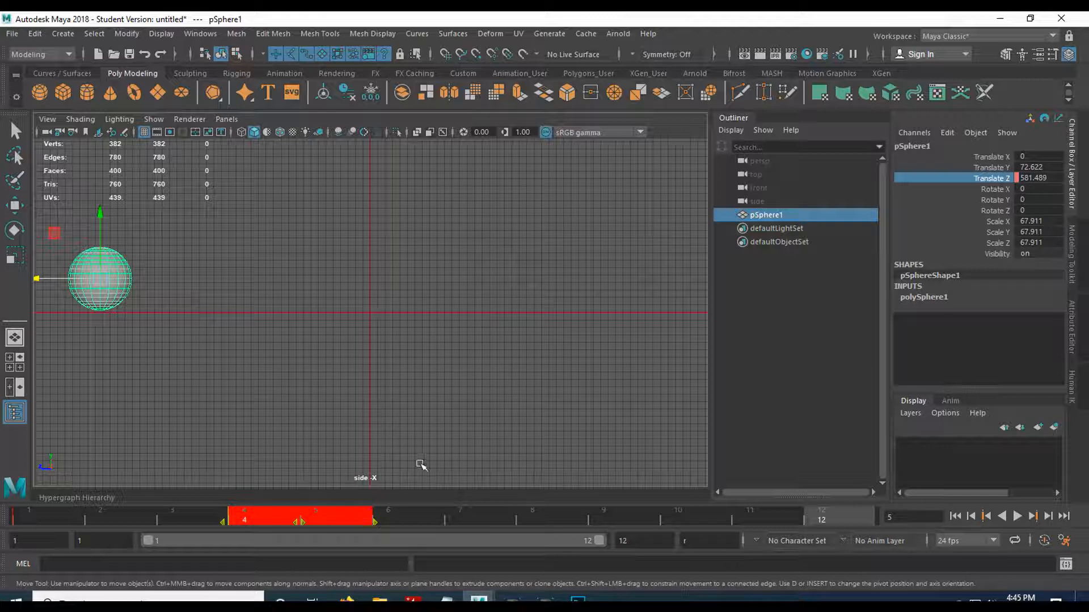
{"action": "key", "text": "ctrl+z"}
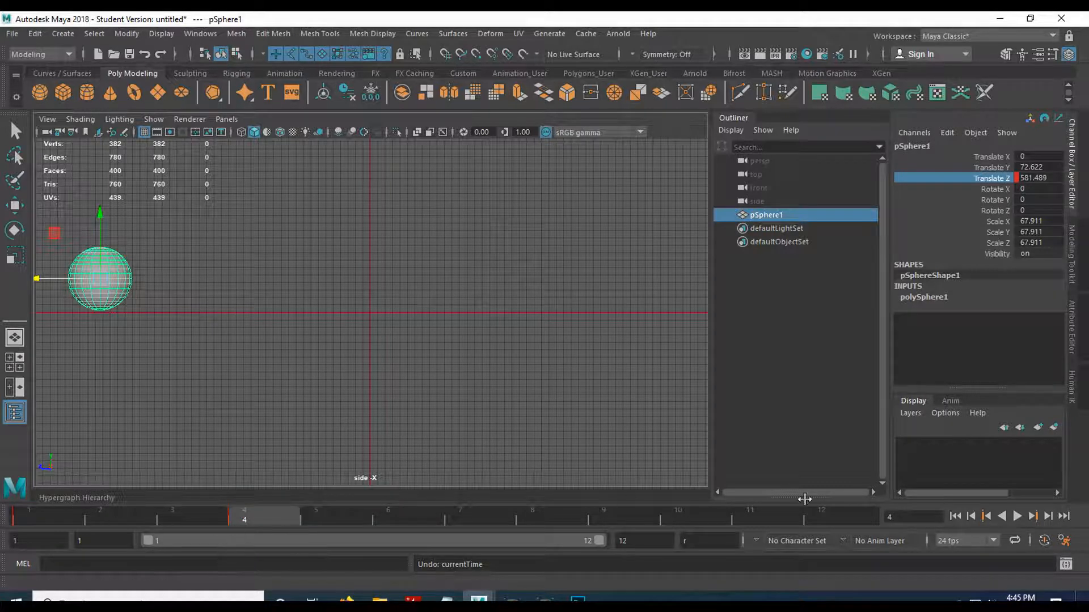
Play the animation to examine the shortened move, stop it, and return to frame 1
{"action": "left_click", "coordinate": [1017, 516]}
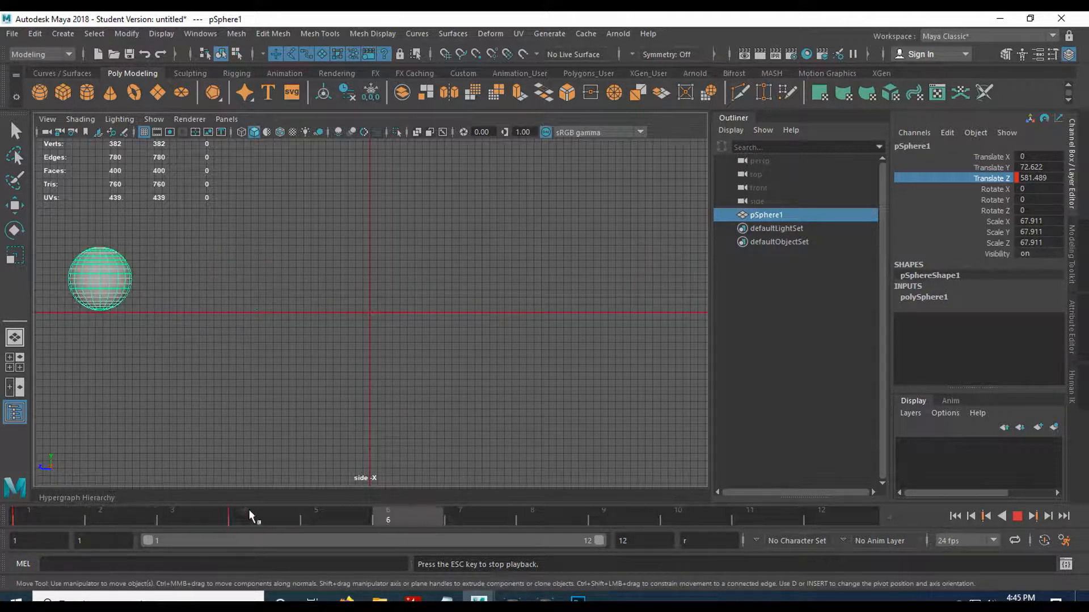
{"action": "left_click", "coordinate": [1016, 516]}
{"action": "mouse_move", "coordinate": [63, 519]}
{"action": "left_mouse_down"}
{"action": "mouse_move", "coordinate": [242, 507]}
{"action": "mouse_move", "coordinate": [62, 510]}
{"action": "mouse_move", "coordinate": [319, 515]}
{"action": "mouse_move", "coordinate": [73, 512]}
{"action": "left_mouse_up"}
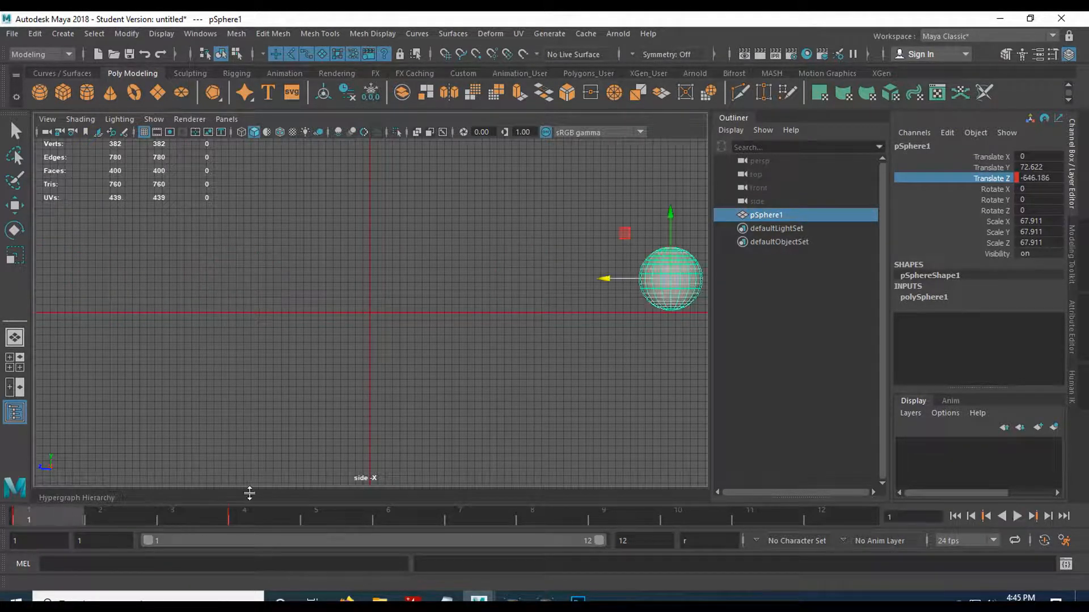
Set the animation end time to 24, and extend the playback range to frame 24
{"action": "left_click", "coordinate": [711, 541]}
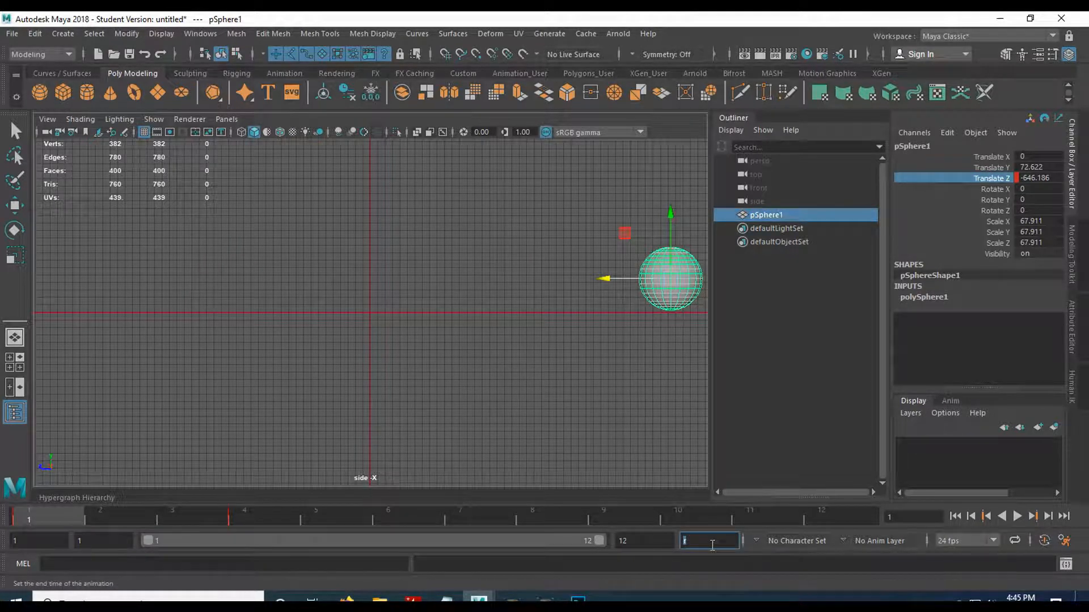
{"action": "key", "text": "Return"}
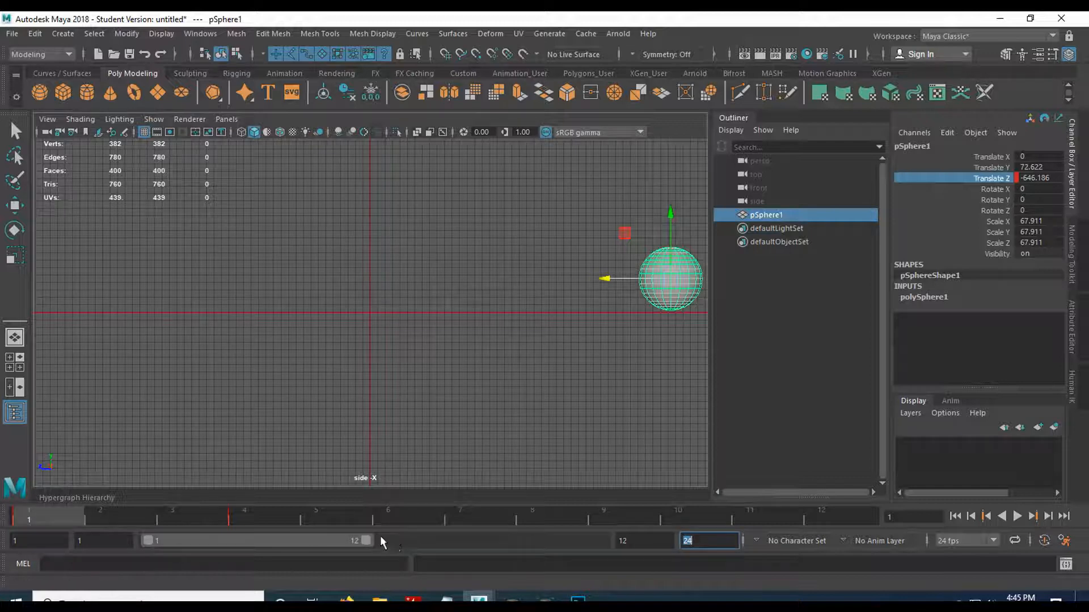
{"action": "left_click_drag", "start_coordinate": [370, 541], "coordinate": [601, 541]}
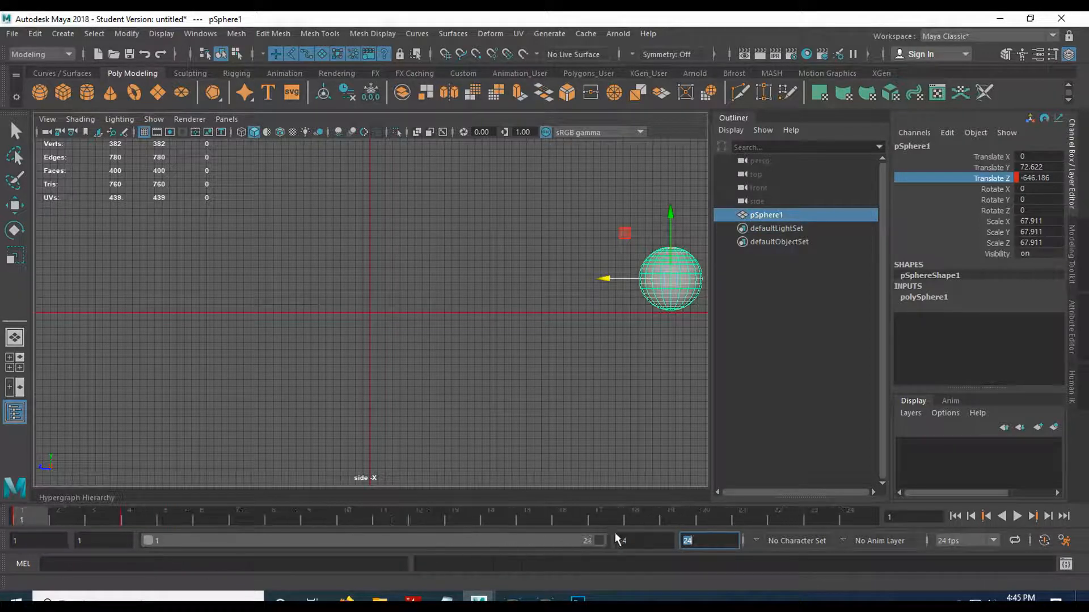
Move the sphere's key from frame 4 to frame 24
{"action": "left_click", "coordinate": [136, 514]}
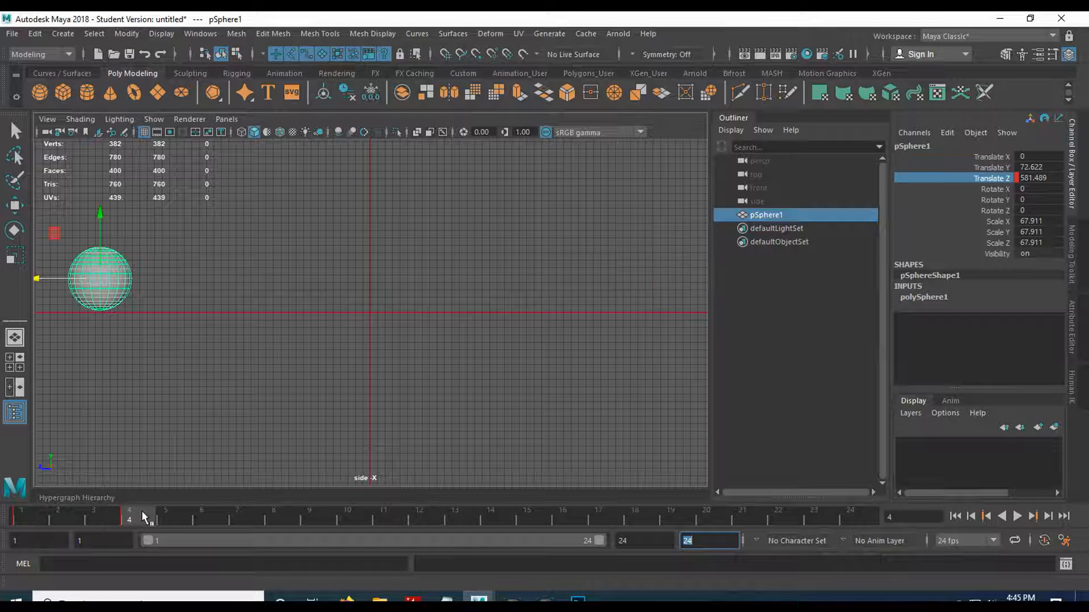
{"action": "left_click", "coordinate": [143, 517], "text": "shift"}
{"action": "left_click_drag", "start_coordinate": [145, 516], "coordinate": [851, 519]}
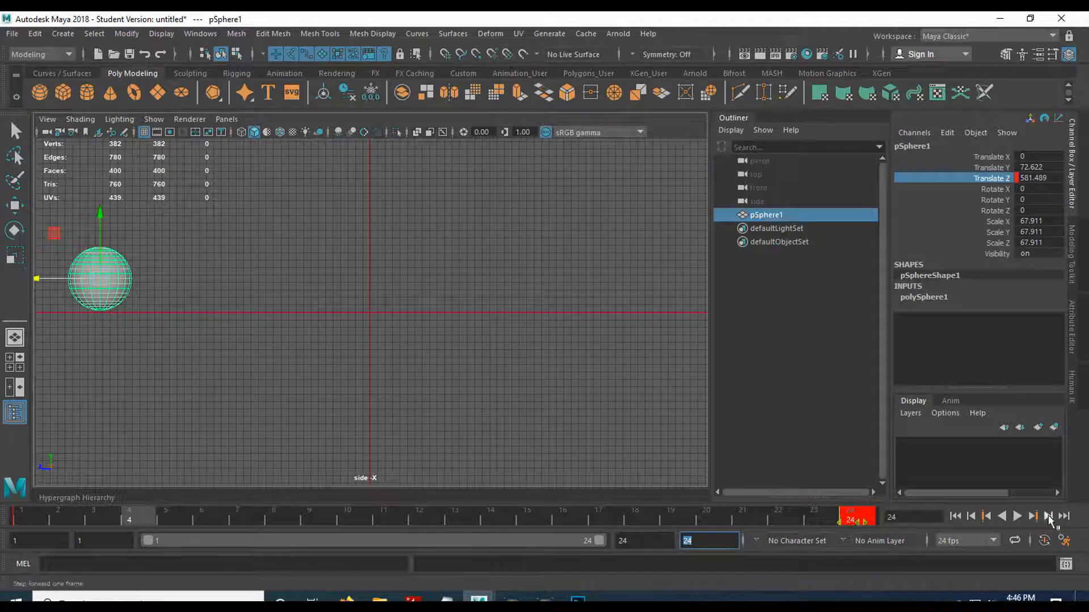
Play the sphere's animation forwards and backwards over the 24-frame range, and stop it
{"action": "left_click", "coordinate": [1016, 517]}
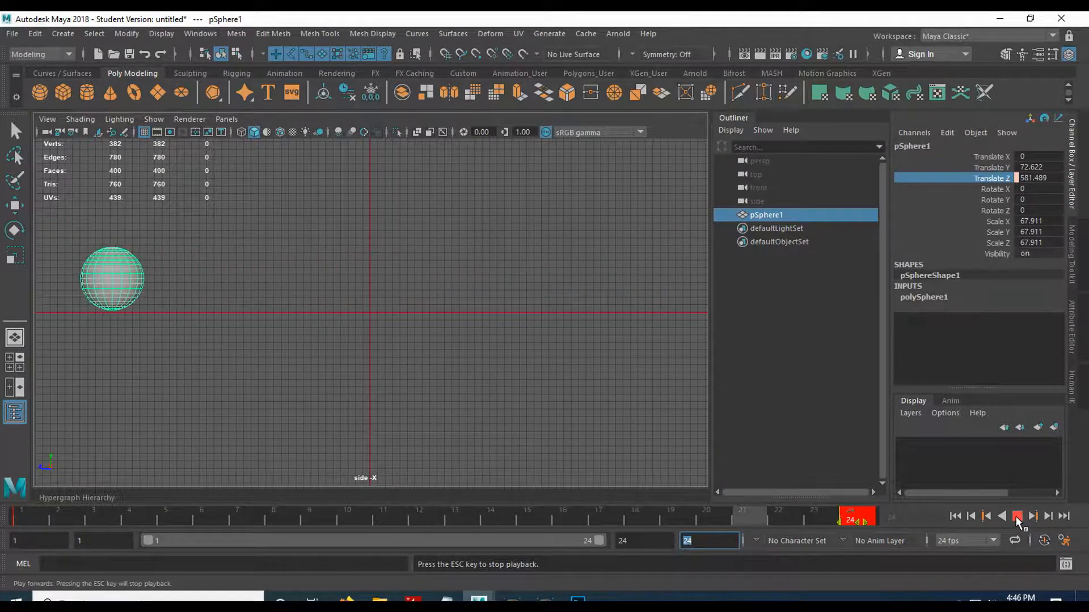
{"action": "left_click", "coordinate": [1018, 517]}
{"action": "left_click", "coordinate": [1002, 517]}
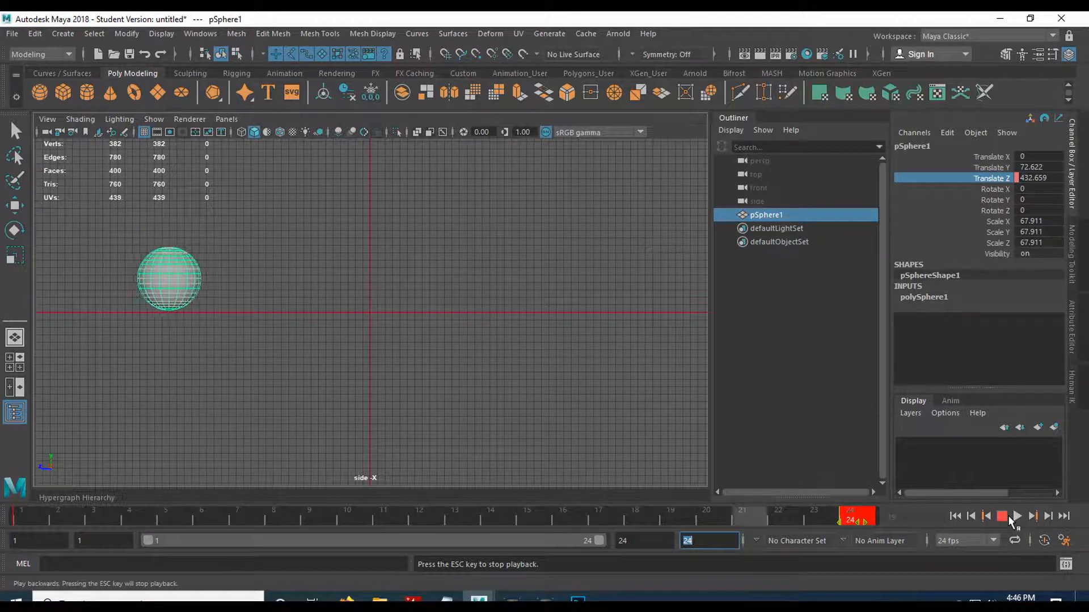
{"action": "left_click", "coordinate": [1015, 517]}
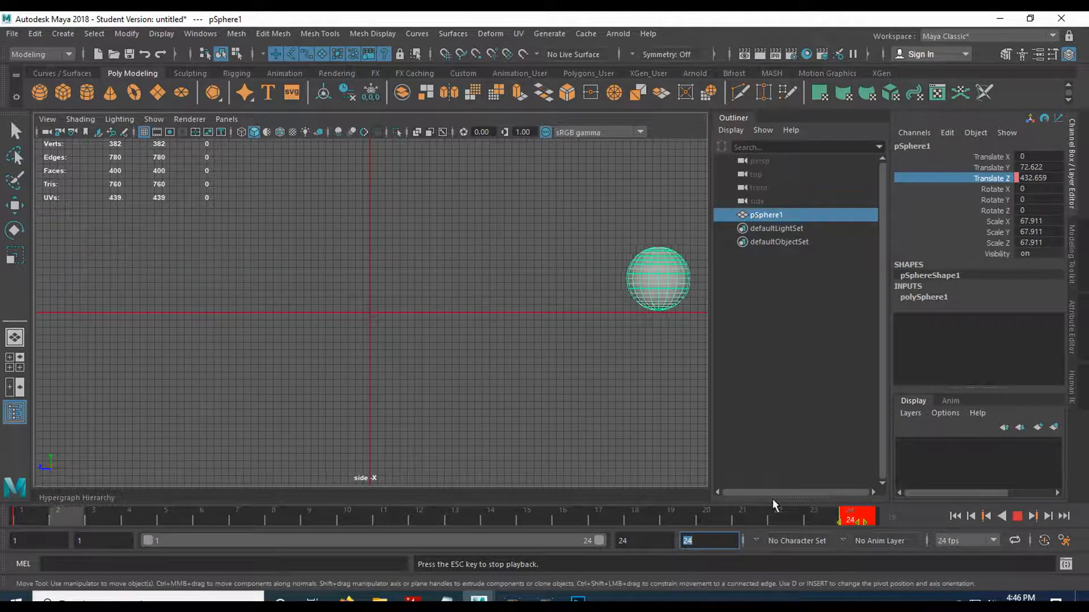
{"action": "left_click", "coordinate": [1015, 517]}
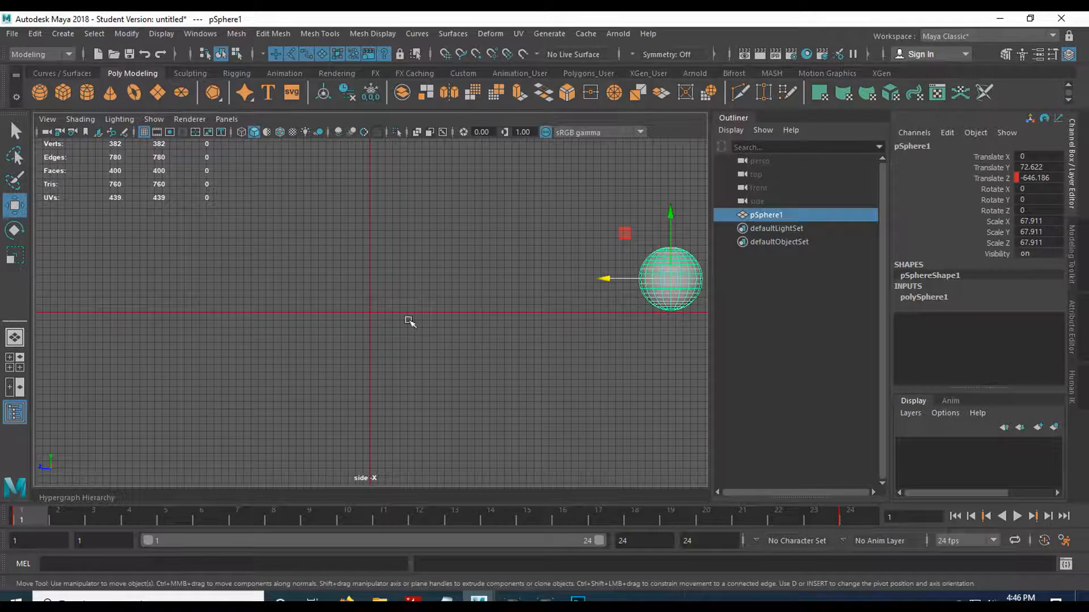
On frame 5, raise the sphere to about Translate Y 197 and key only the Translate Y channel
{"action": "left_click_drag", "start_coordinate": [42, 517], "coordinate": [163, 512]}
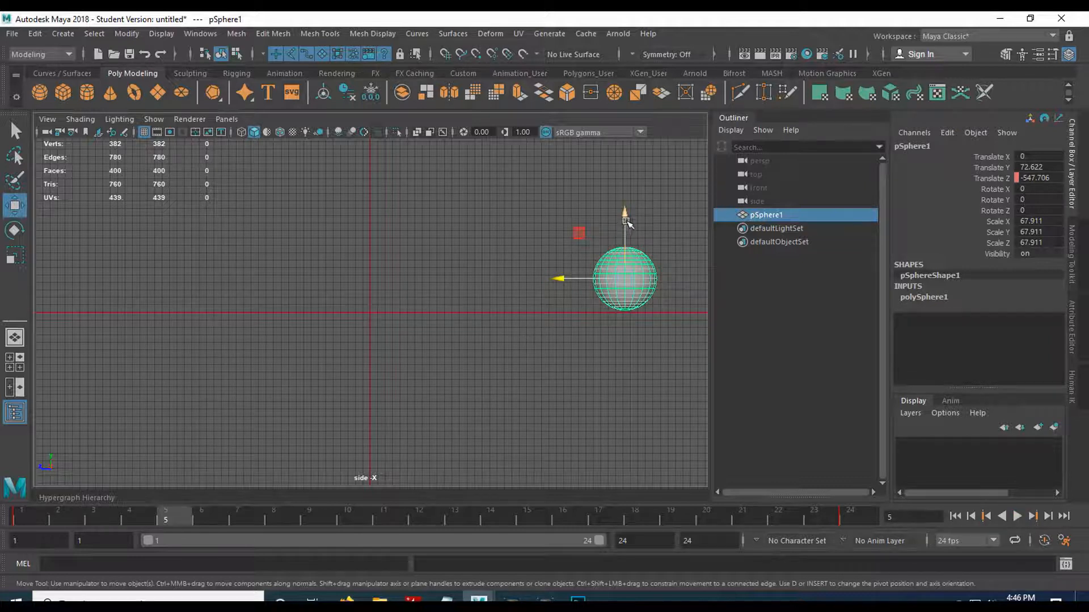
{"action": "left_click_drag", "start_coordinate": [626, 221], "coordinate": [625, 165]}
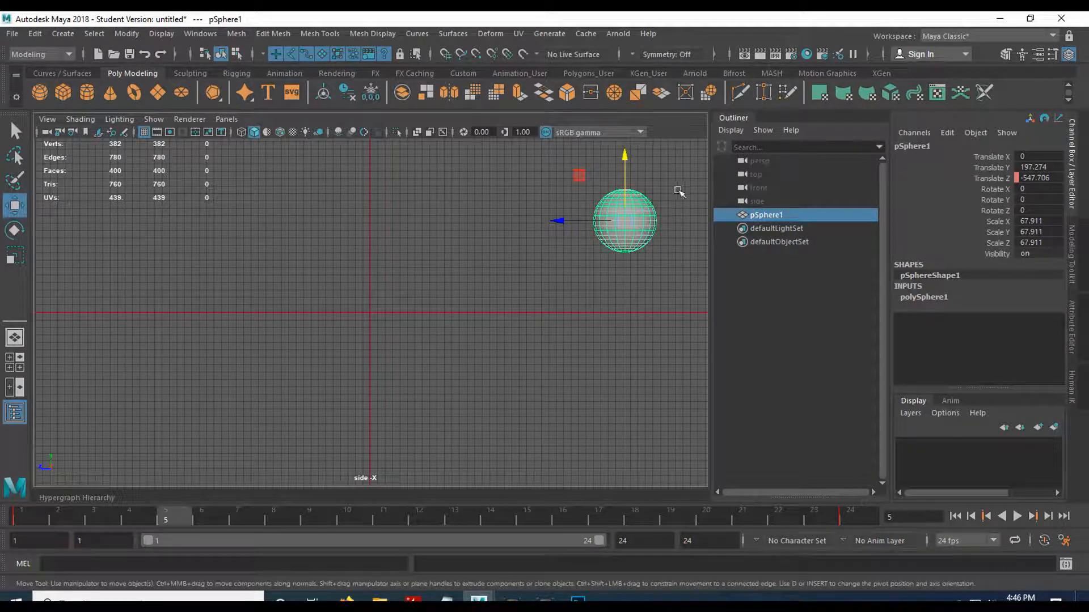
{"action": "left_click", "coordinate": [994, 169]}
{"action": "right_click", "coordinate": [994, 169]}
{"action": "left_click", "coordinate": [984, 197]}
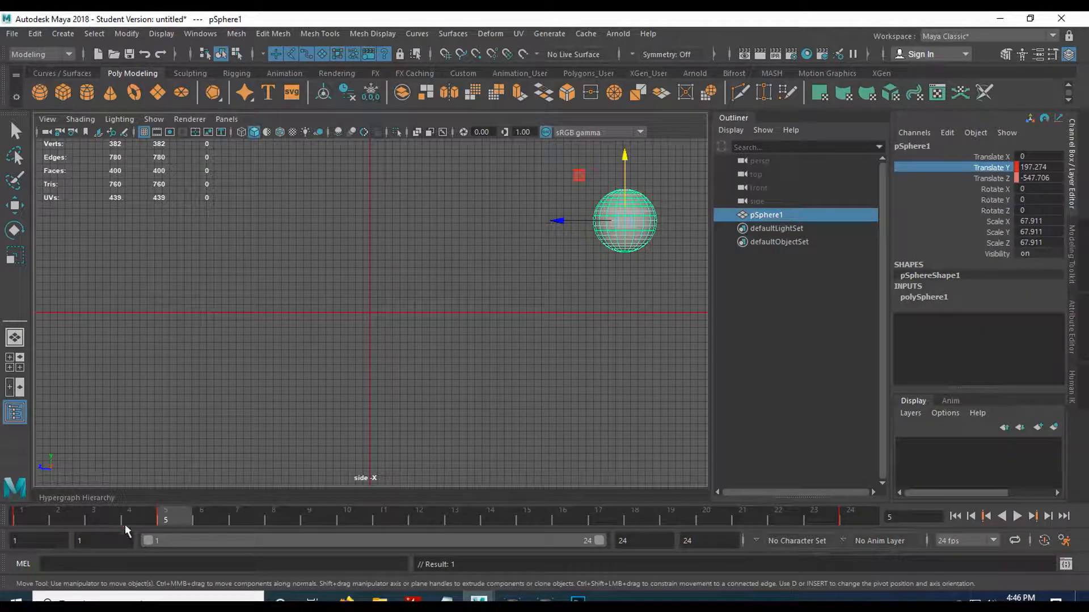
Compare the sphere's height on frames 1 and 5, and undo the Translate Y key and the upward move
{"action": "left_click", "coordinate": [43, 519]}
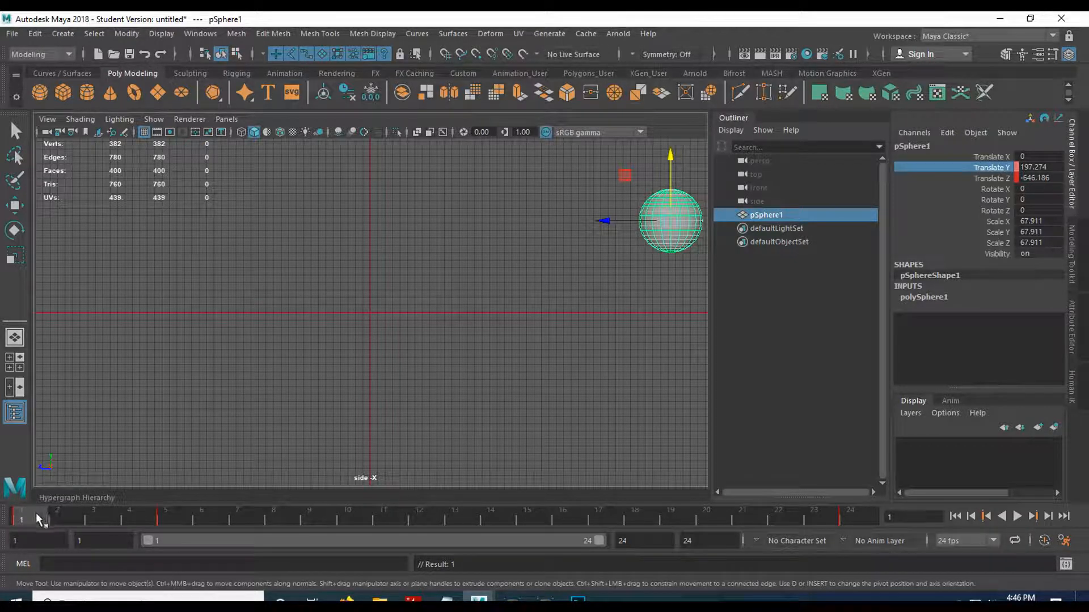
{"action": "left_click", "coordinate": [191, 511]}
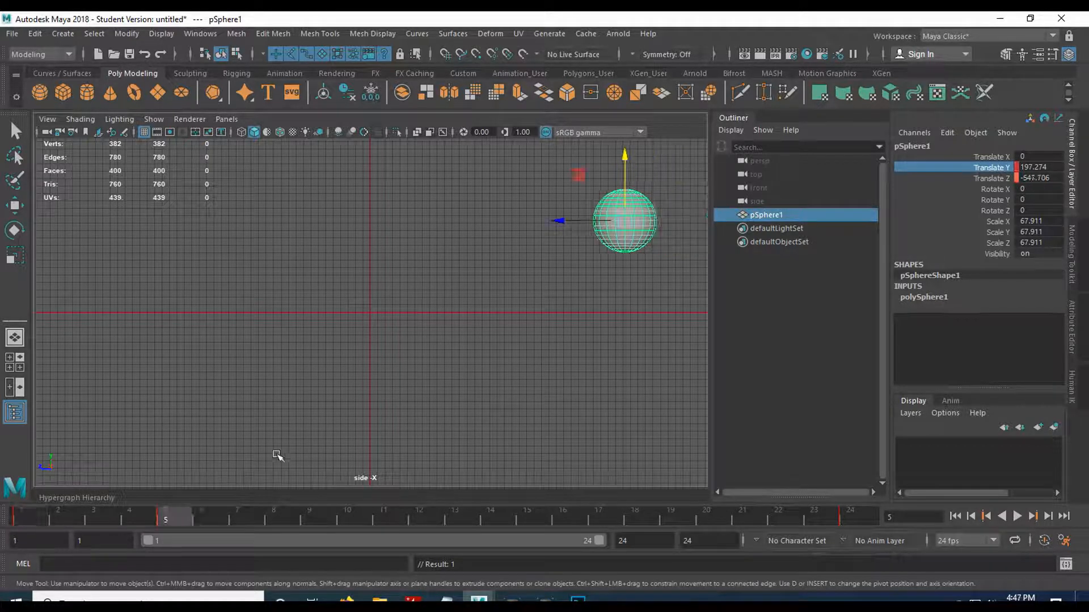
{"action": "key", "text": "ctrl+z"}
{"action": "key", "text": "ctrl+z"}
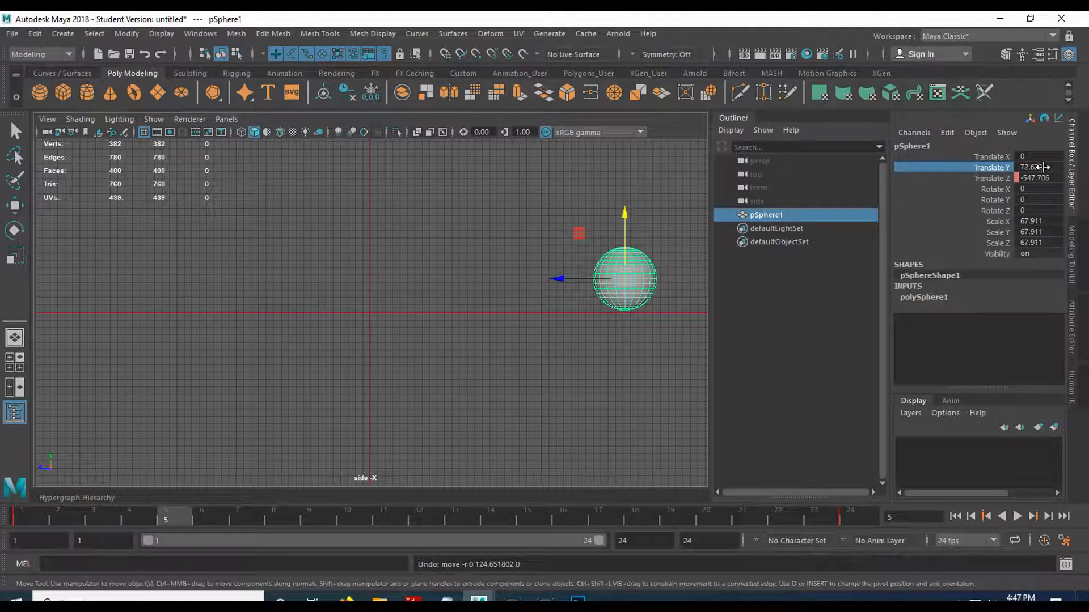
Key the sphere's Translate Y channel on frame 1
{"action": "left_click", "coordinate": [35, 512]}
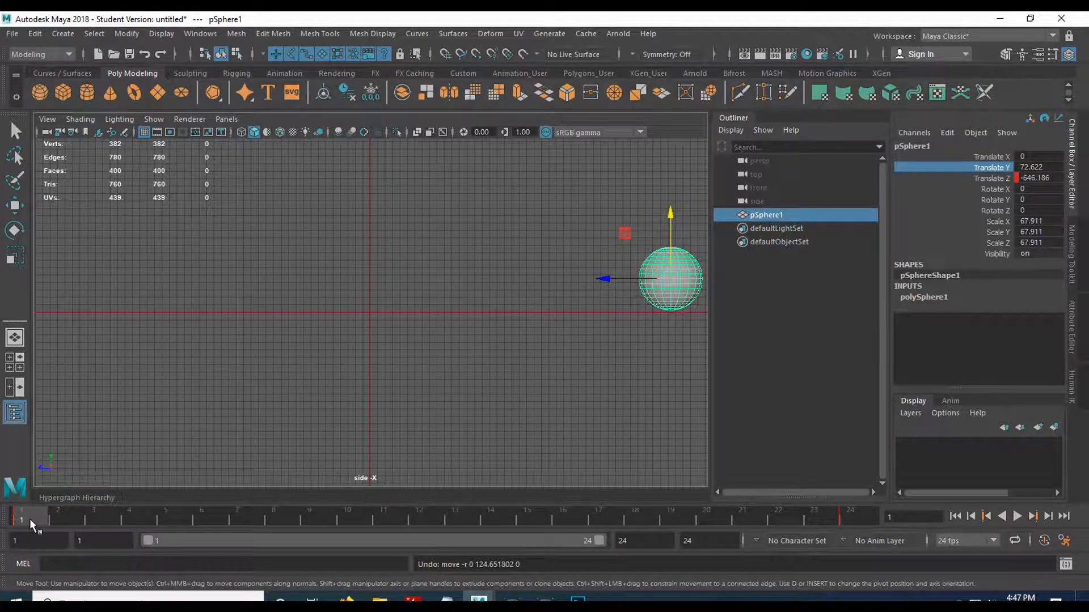
{"action": "left_click", "coordinate": [142, 516]}
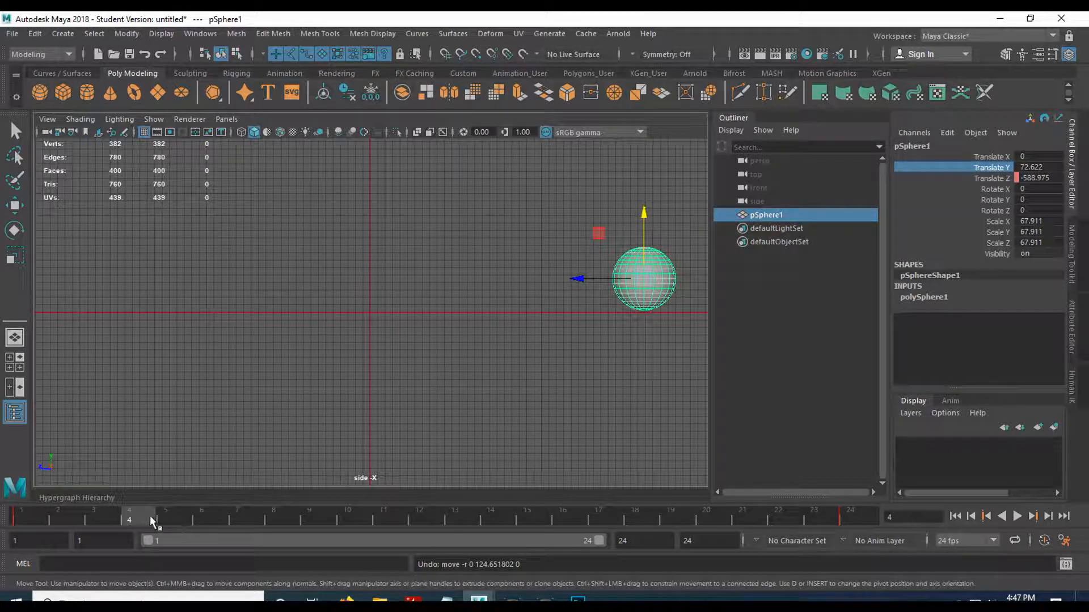
{"action": "left_click", "coordinate": [40, 519]}
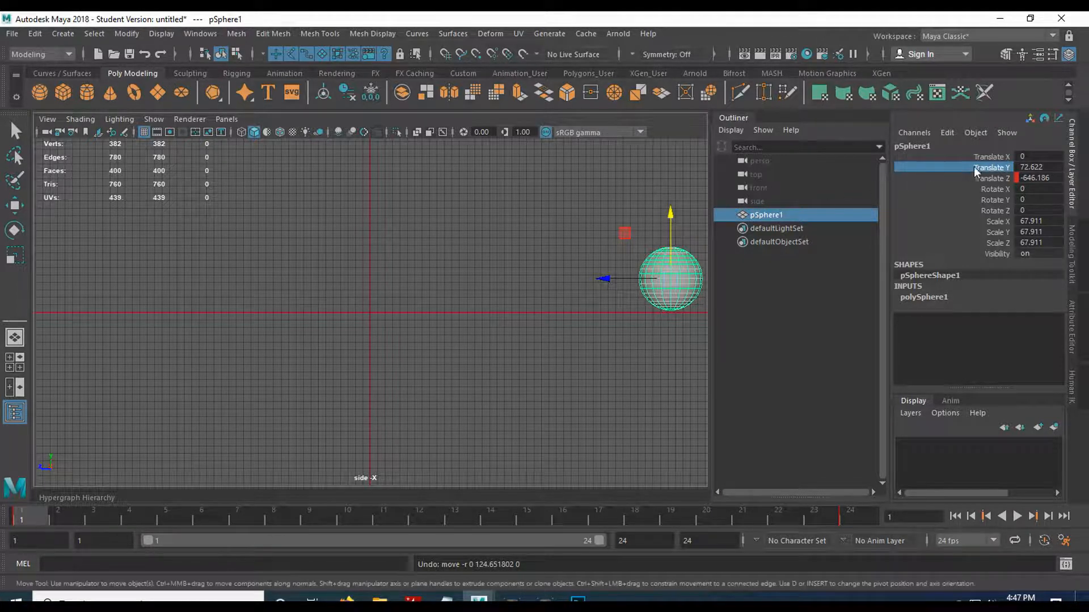
{"action": "right_click", "coordinate": [988, 168]}
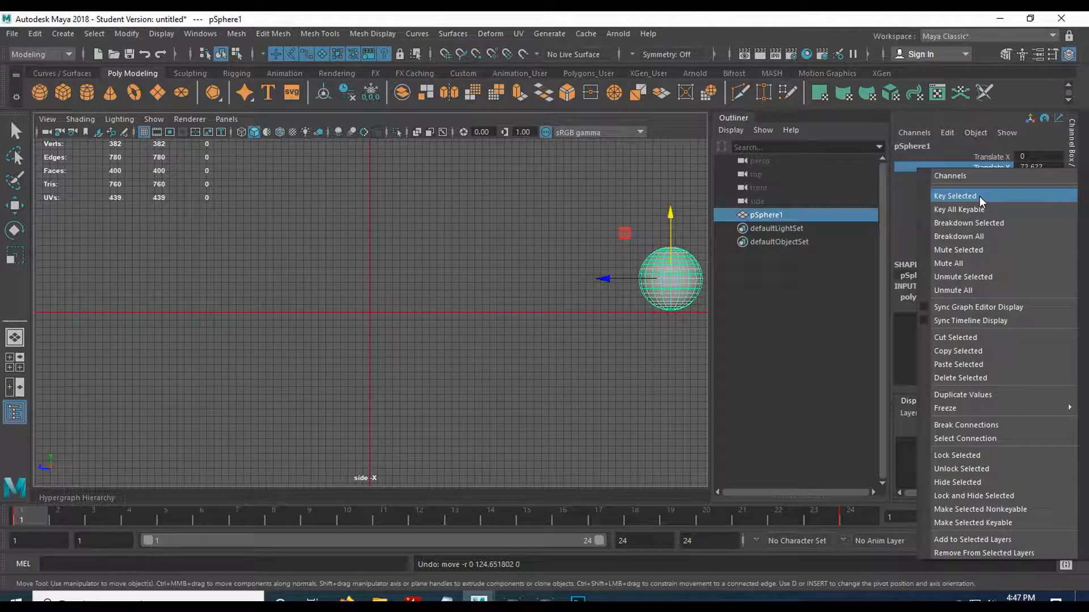
{"action": "left_click", "coordinate": [978, 197]}
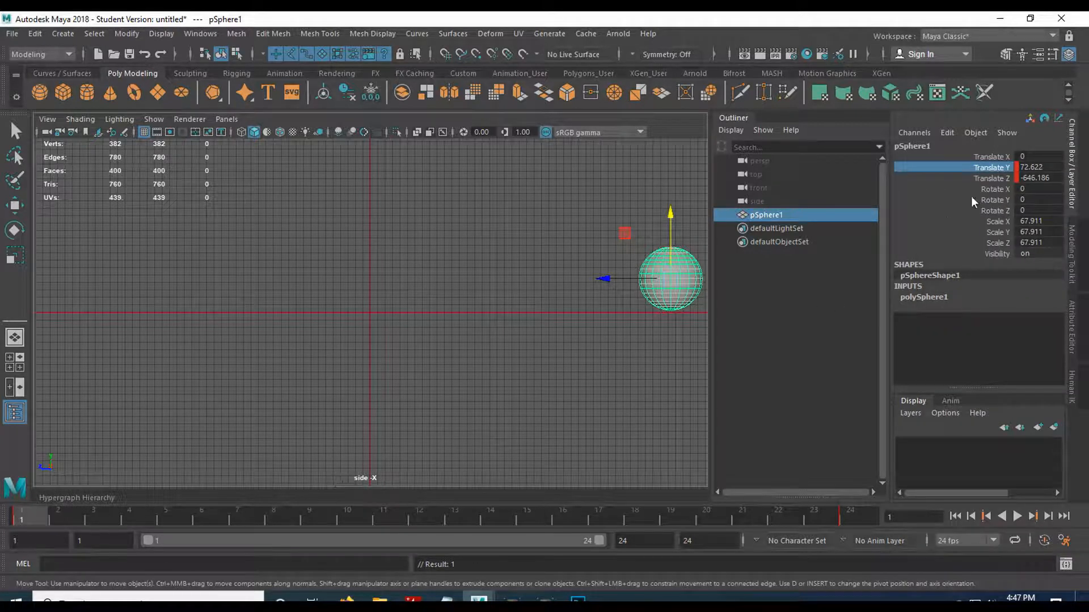
On frame 5, raise the sphere to about Translate Y 202 and key only the Translate Y channel
{"action": "left_click", "coordinate": [166, 517]}
{"action": "left_click_drag", "start_coordinate": [625, 214], "coordinate": [627, 154]}
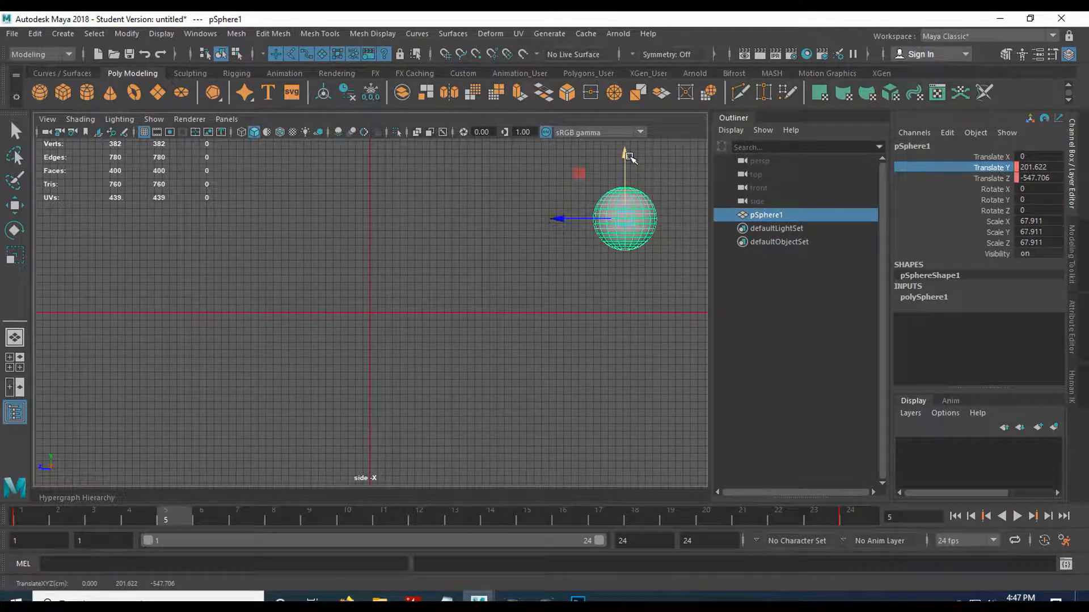
{"action": "right_click", "coordinate": [999, 167]}
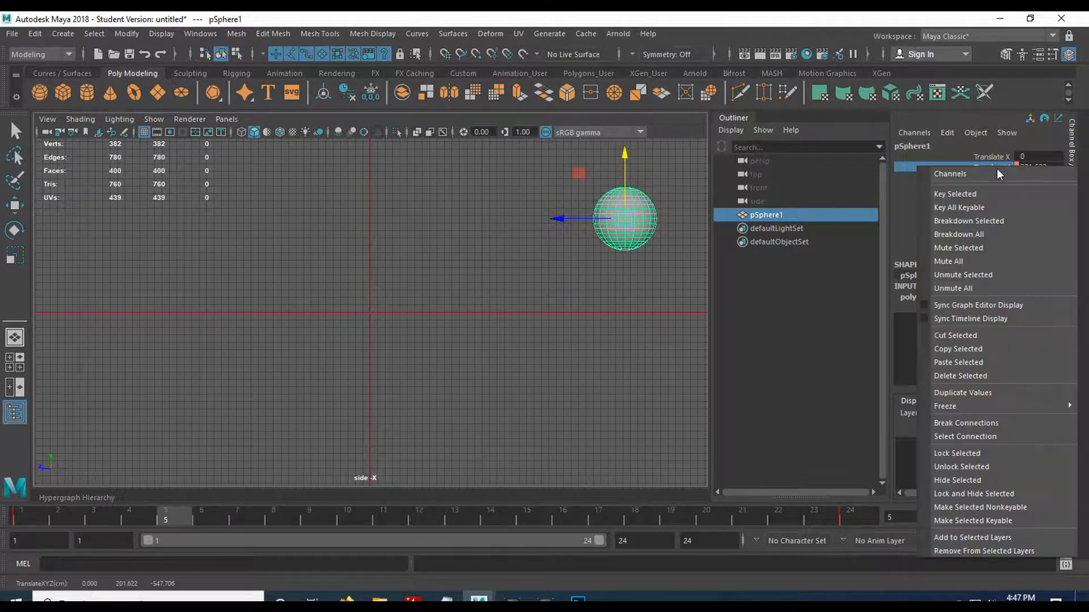
{"action": "left_click", "coordinate": [981, 191]}
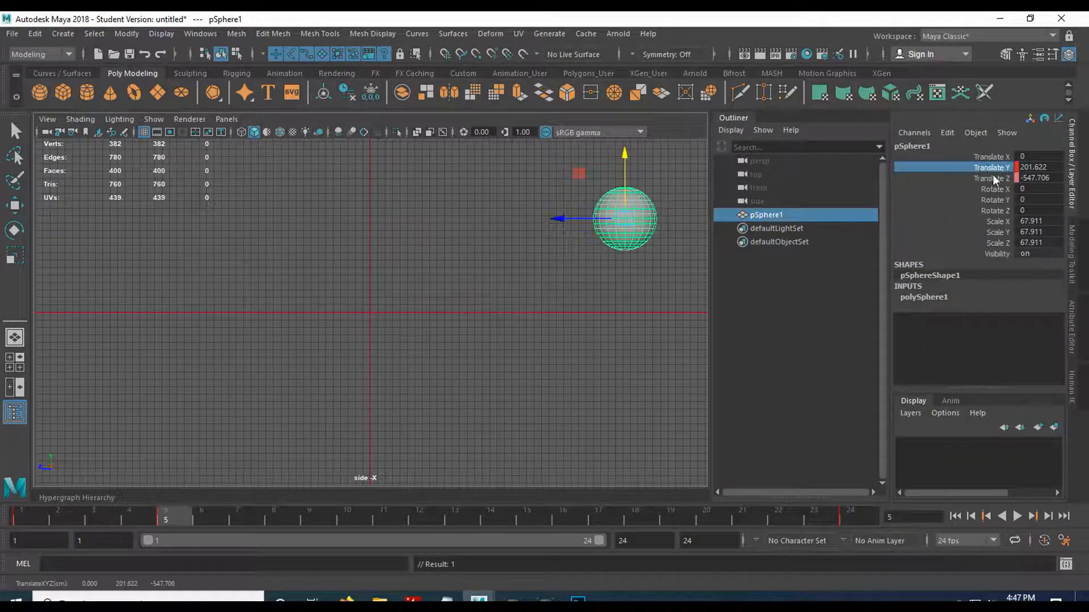
Examine the sphere's Translate Y and Translate Z key indicators on frames 24, 5 and 1
{"action": "left_click", "coordinate": [992, 176]}
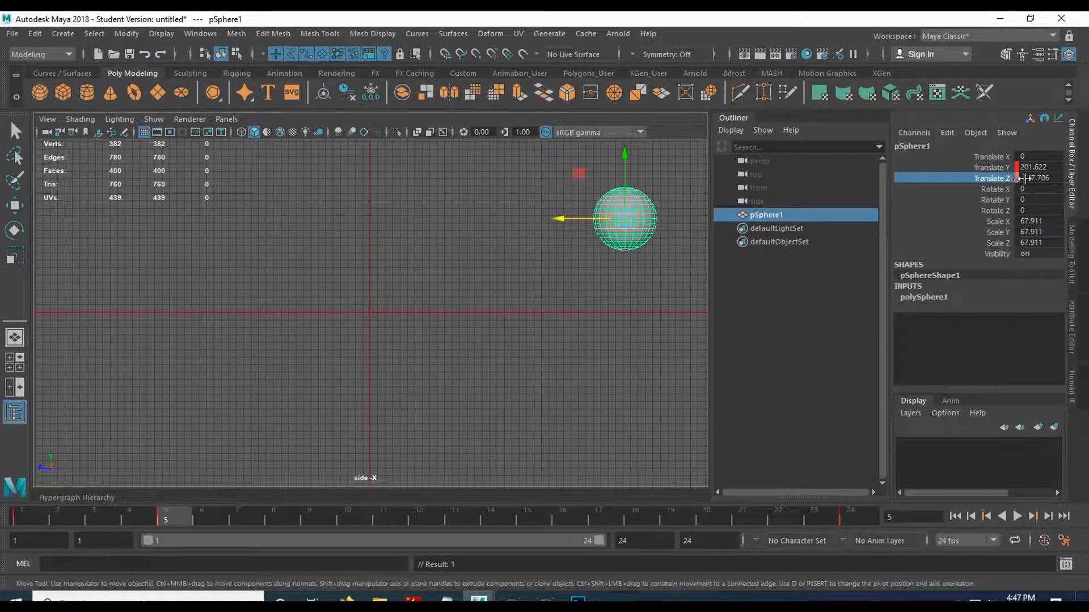
{"action": "left_click_drag", "start_coordinate": [30, 519], "coordinate": [856, 513]}
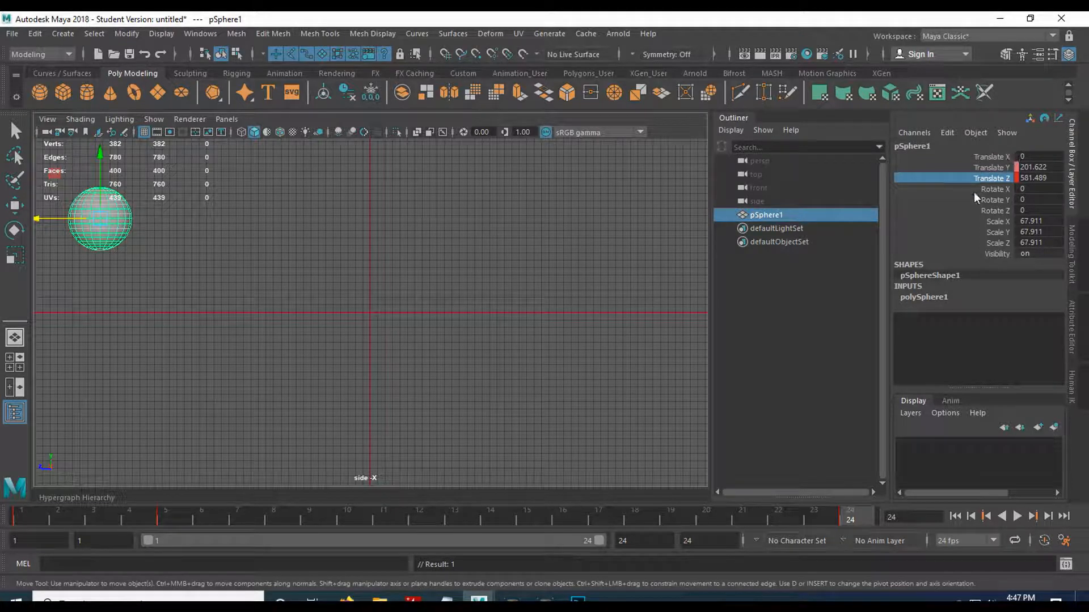
{"action": "left_click", "coordinate": [166, 518]}
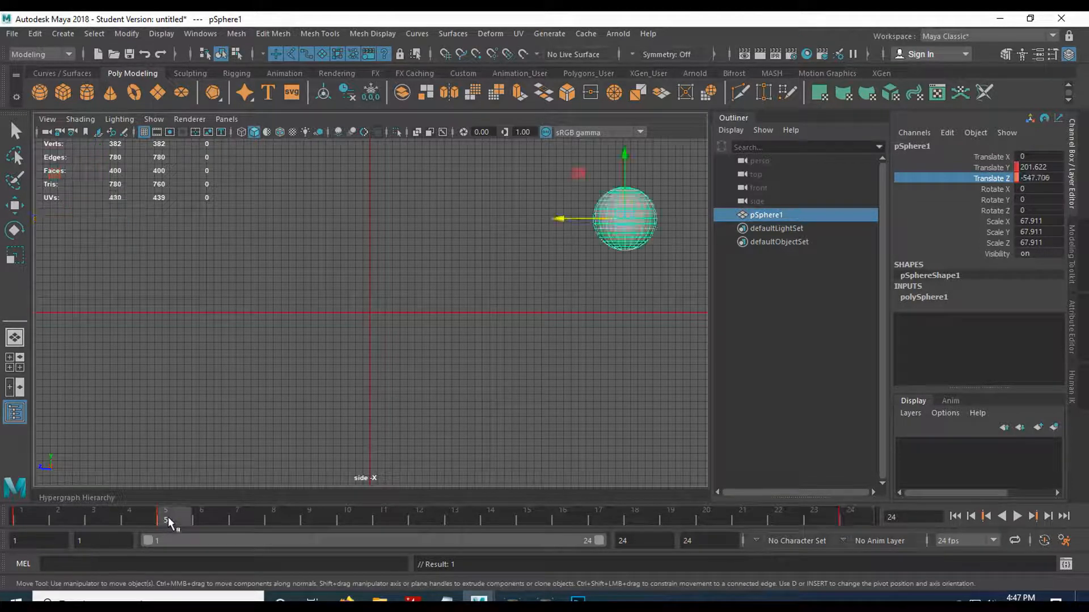
{"action": "left_click", "coordinate": [46, 521]}
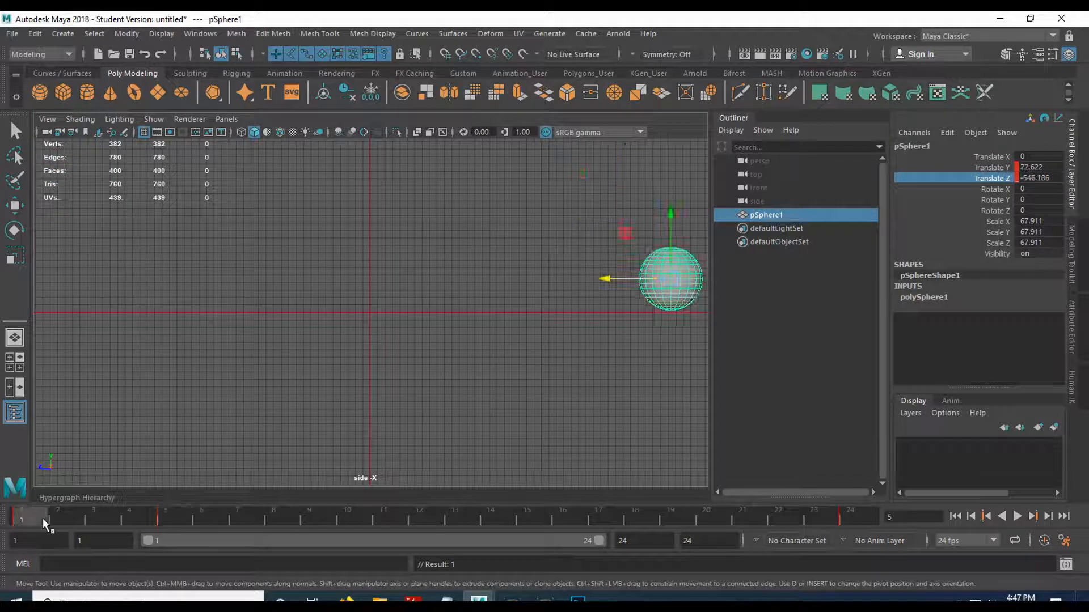
Scrub and play the sphere's animation across the timeline, stop playback and return to frame 1
{"action": "key", "text": "alt+v"}
{"action": "left_click_drag", "start_coordinate": [35, 524], "coordinate": [754, 519]}
{"action": "left_click", "coordinate": [1018, 516]}
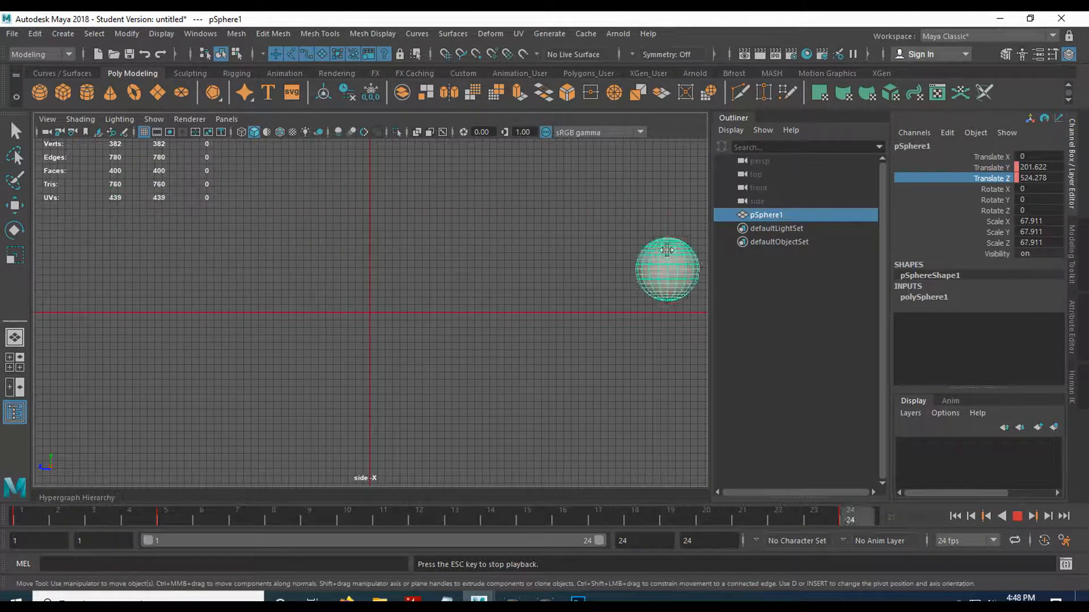
{"action": "left_click", "coordinate": [1018, 516]}
{"action": "left_click", "coordinate": [22, 517]}
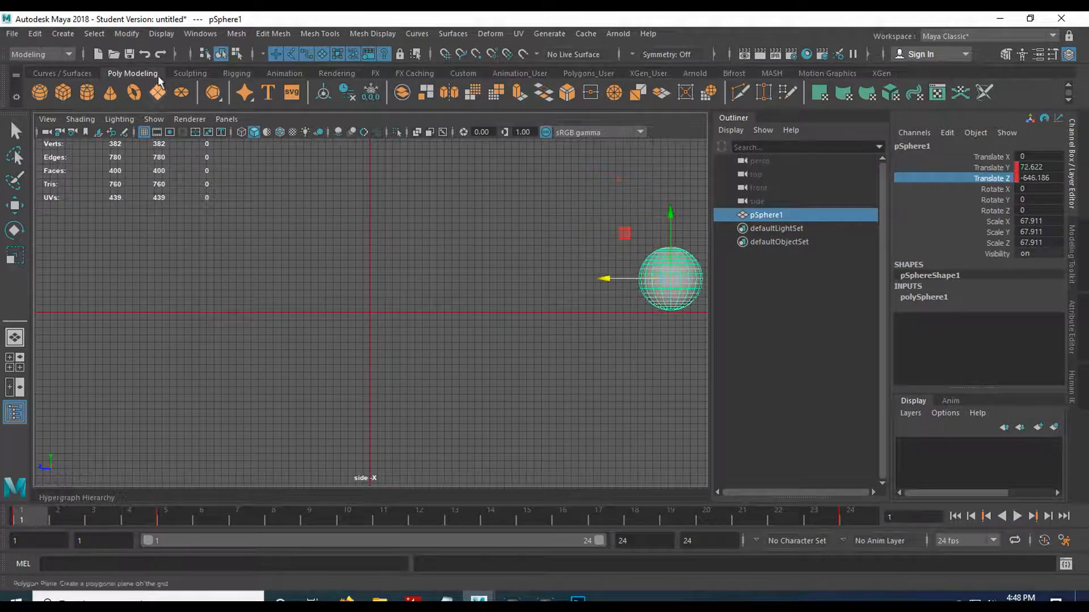
Open the Graph Editor and dock it between the viewport and the timeline
{"action": "left_click", "coordinate": [190, 32]}
{"action": "mouse_move", "coordinate": [207, 82]}
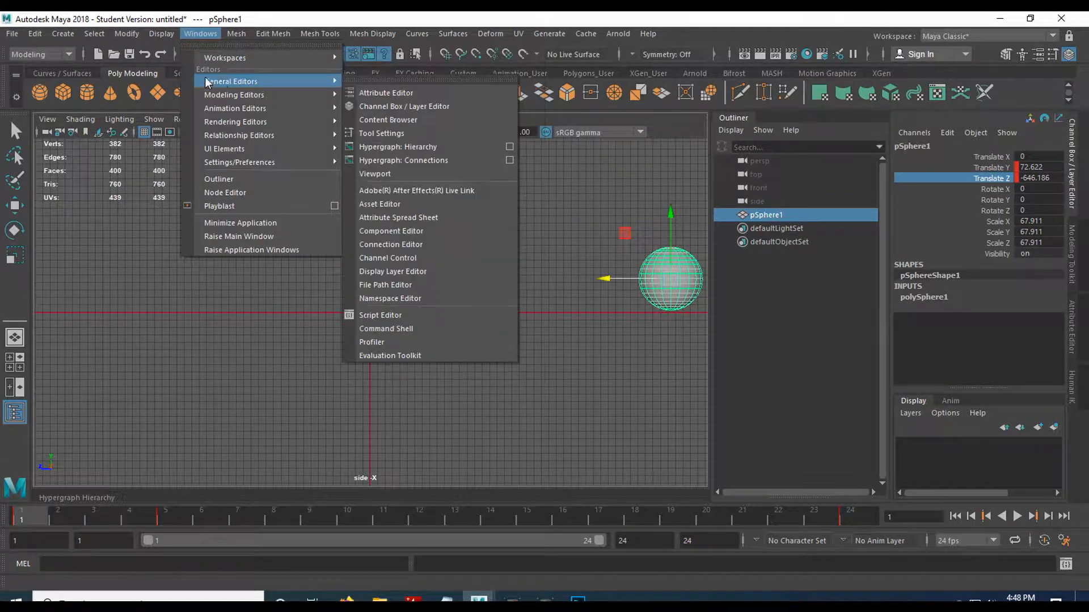
{"action": "mouse_move", "coordinate": [241, 108]}
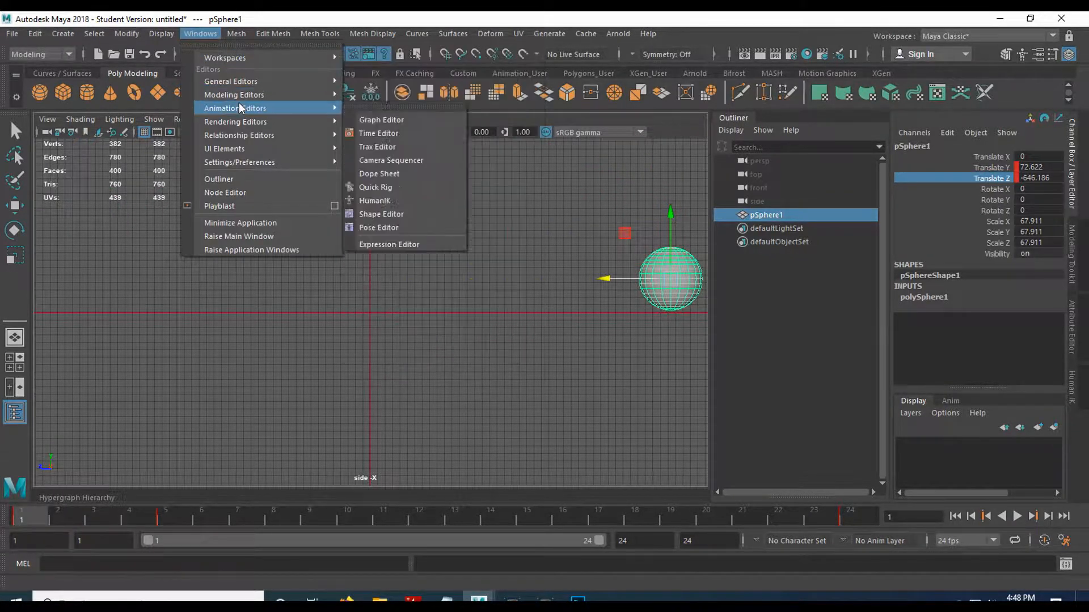
{"action": "left_click", "coordinate": [413, 120]}
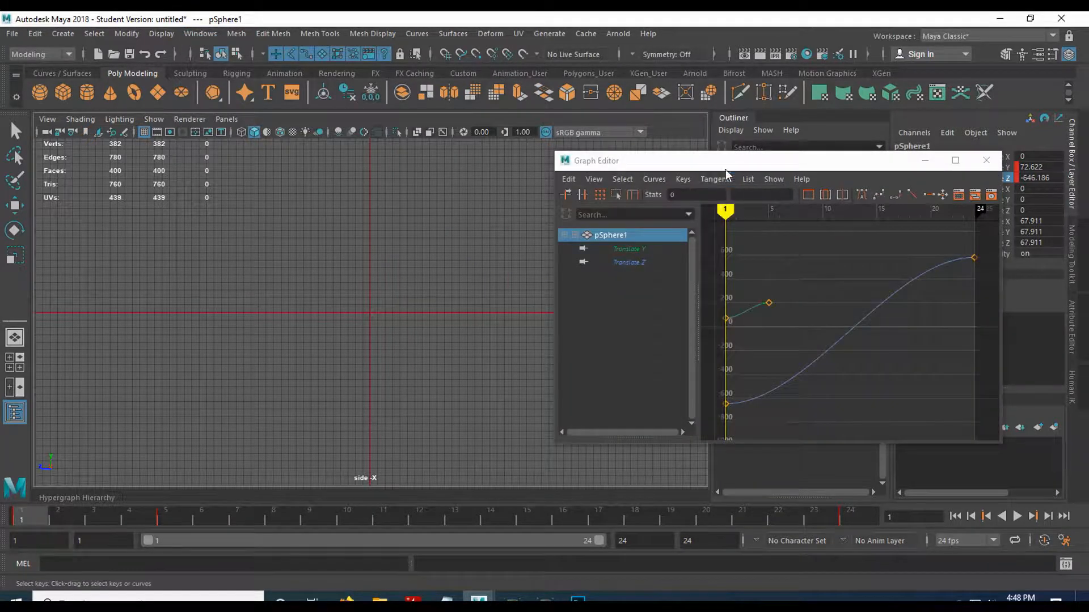
{"action": "left_click_drag", "start_coordinate": [715, 160], "coordinate": [169, 501]}
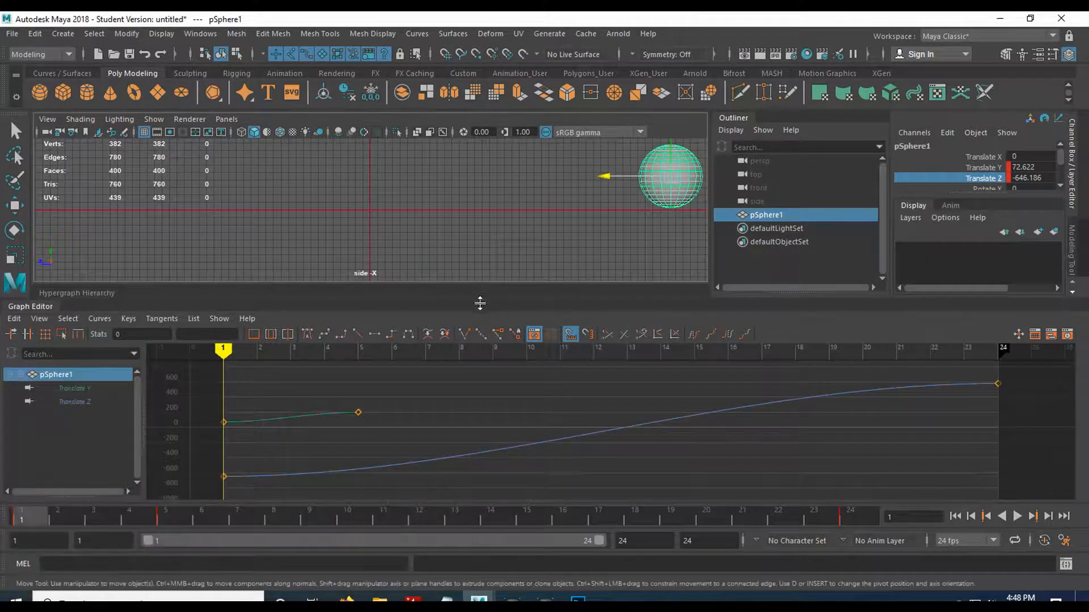
Isolate the Translate Z curve in the Graph Editor and follow the sphere's motion from frame 1 to frame 19
{"action": "left_click", "coordinate": [79, 402]}
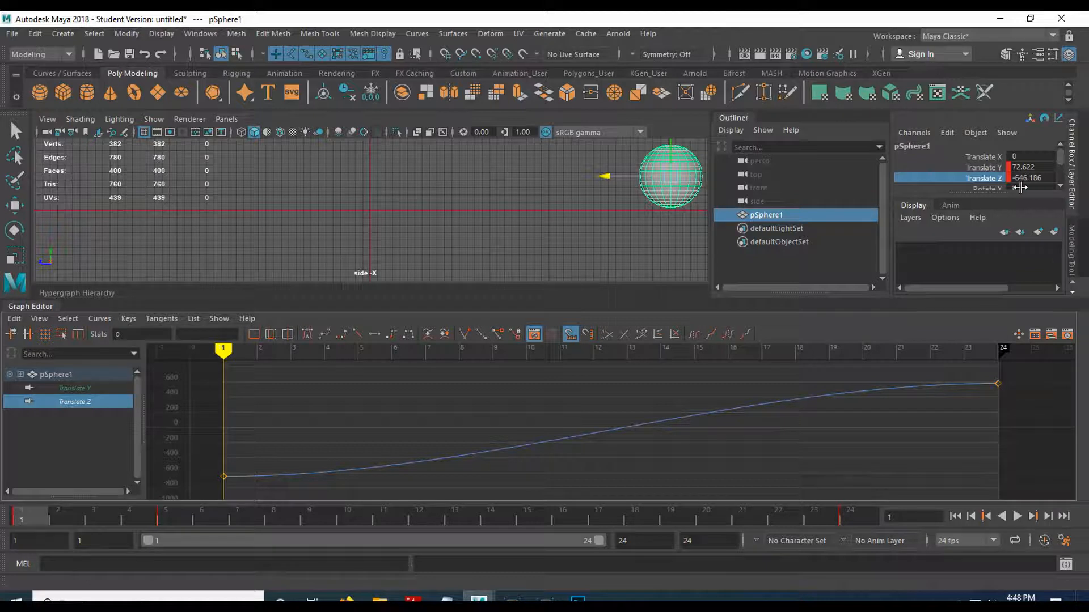
{"action": "left_click", "coordinate": [219, 475]}
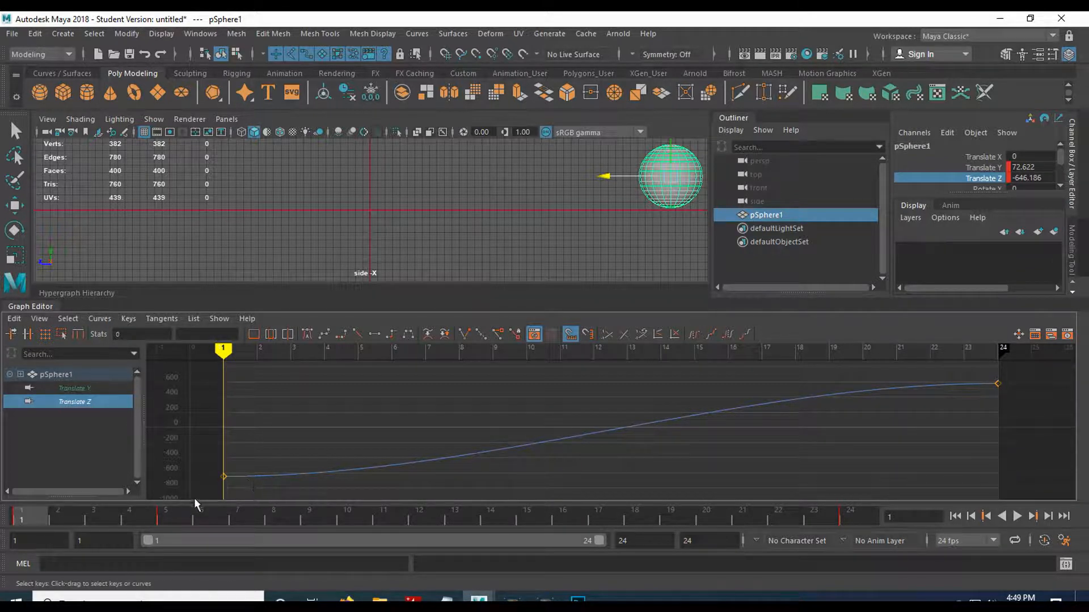
{"action": "left_click_drag", "start_coordinate": [30, 519], "coordinate": [284, 529]}
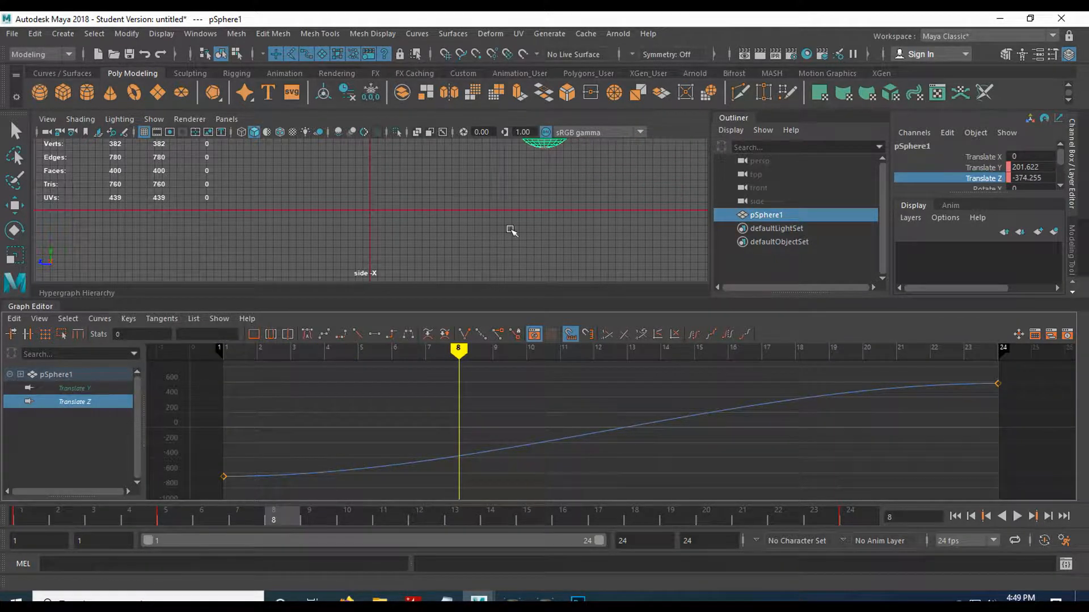
{"action": "left_click_drag", "start_coordinate": [291, 518], "coordinate": [662, 519]}
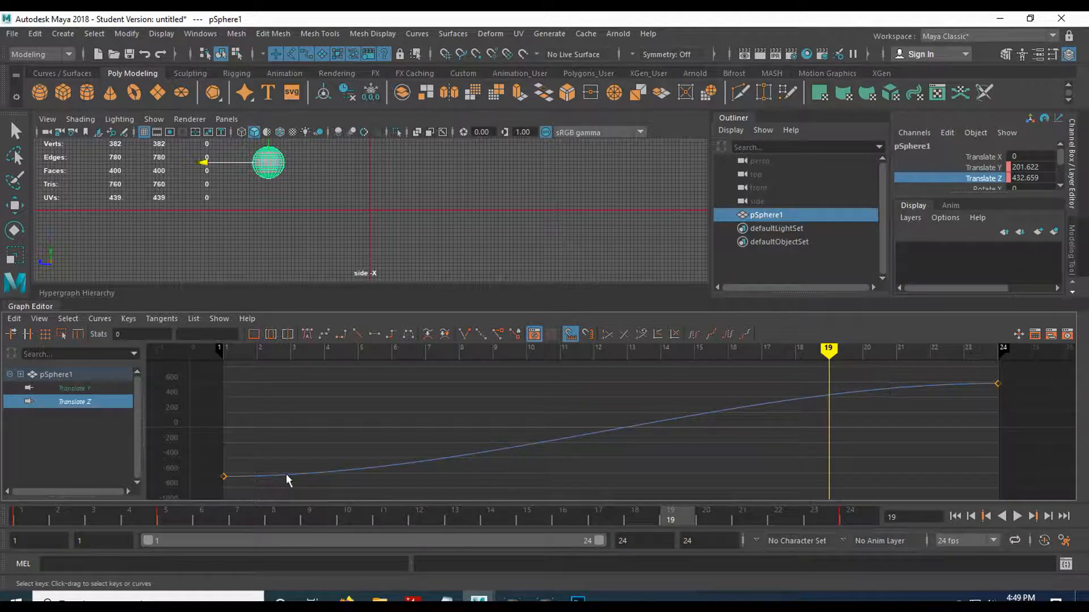
Isolate the Translate Y curve and compare it with the sphere's movement between frames 1 and 5
{"action": "left_click", "coordinate": [70, 389]}
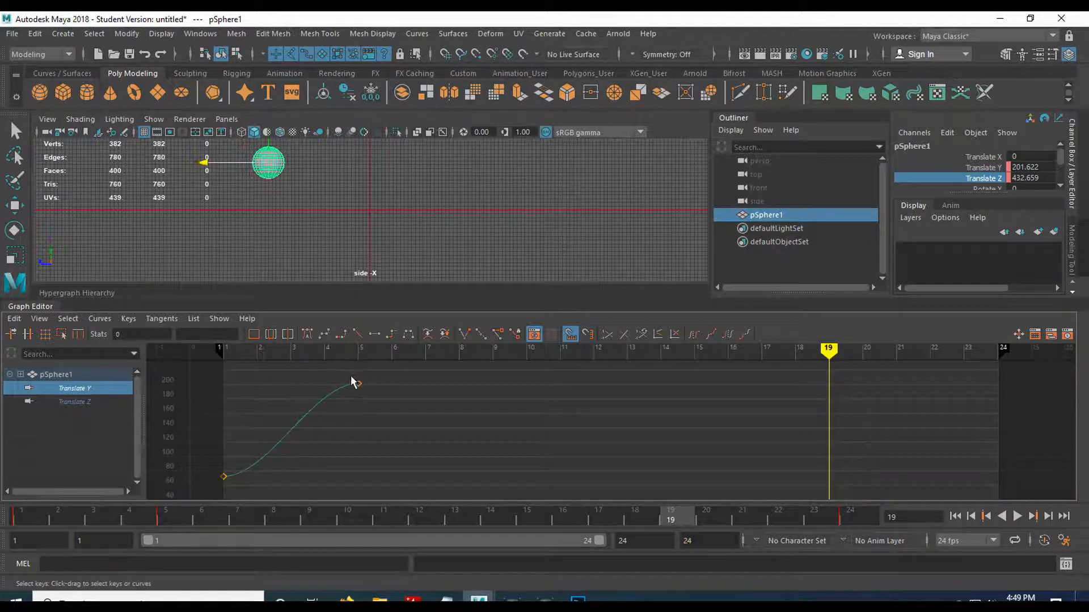
{"action": "left_click", "coordinate": [54, 518]}
{"action": "mouse_move", "coordinate": [52, 517]}
{"action": "left_mouse_down"}
{"action": "mouse_move", "coordinate": [30, 513]}
{"action": "mouse_move", "coordinate": [73, 513]}
{"action": "mouse_move", "coordinate": [37, 514]}
{"action": "left_mouse_up"}
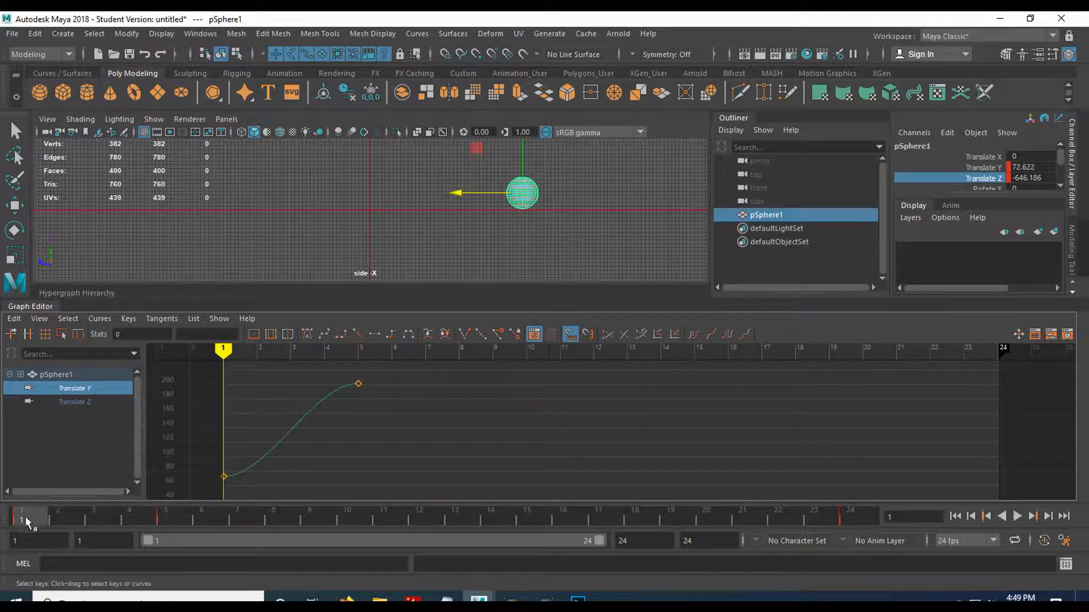
{"action": "left_click_drag", "start_coordinate": [27, 516], "coordinate": [161, 499]}
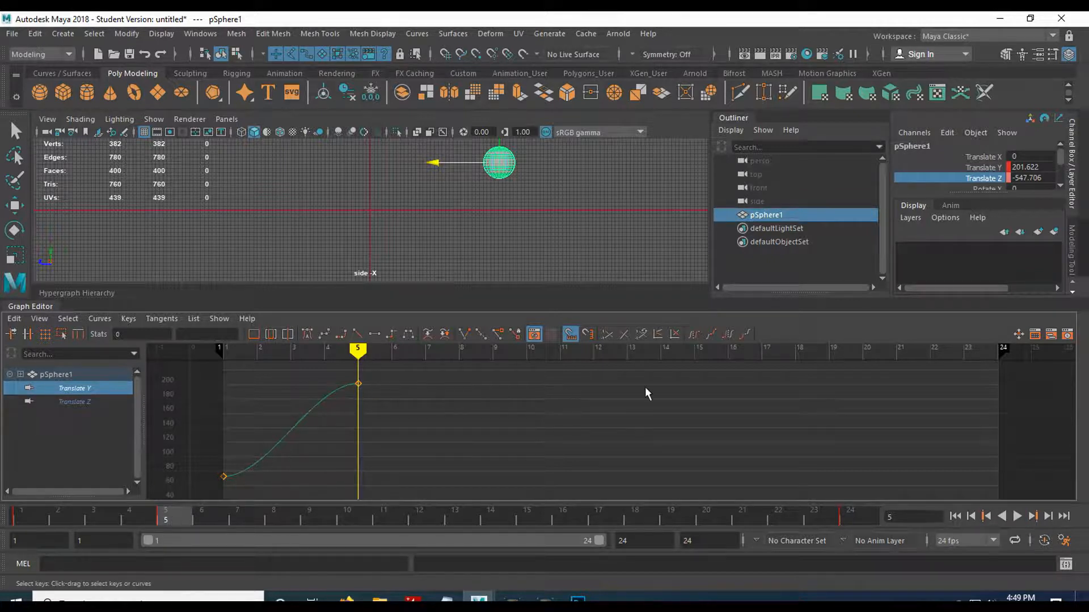
{"action": "left_click_drag", "start_coordinate": [178, 511], "coordinate": [10, 517]}
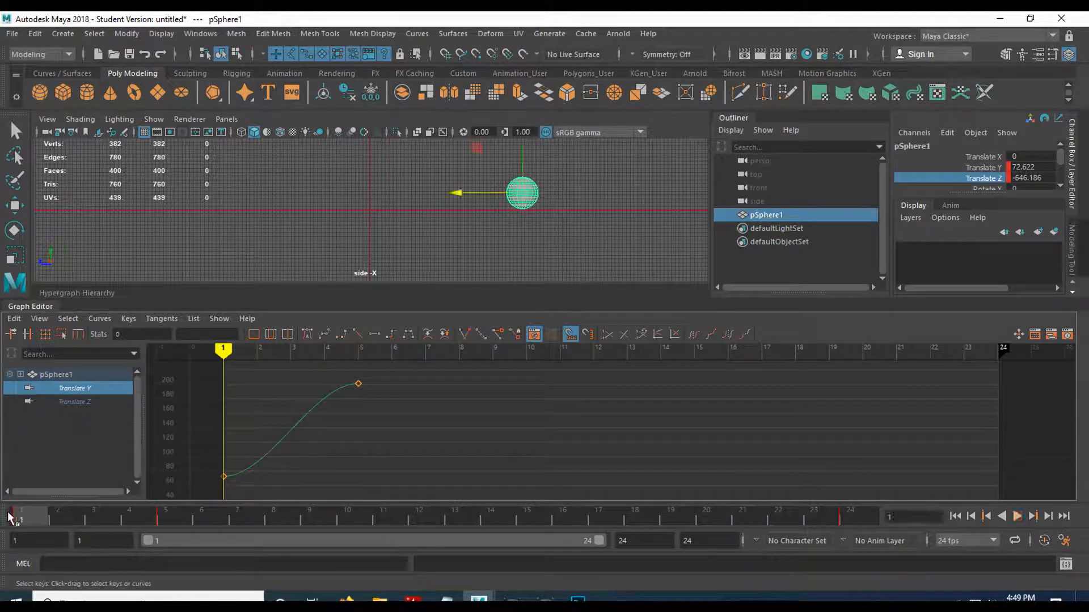
Move the frame 5 Translate Y key to frame 10 in the Graph Editor and bring it back to frame 5
{"action": "left_click", "coordinate": [358, 384]}
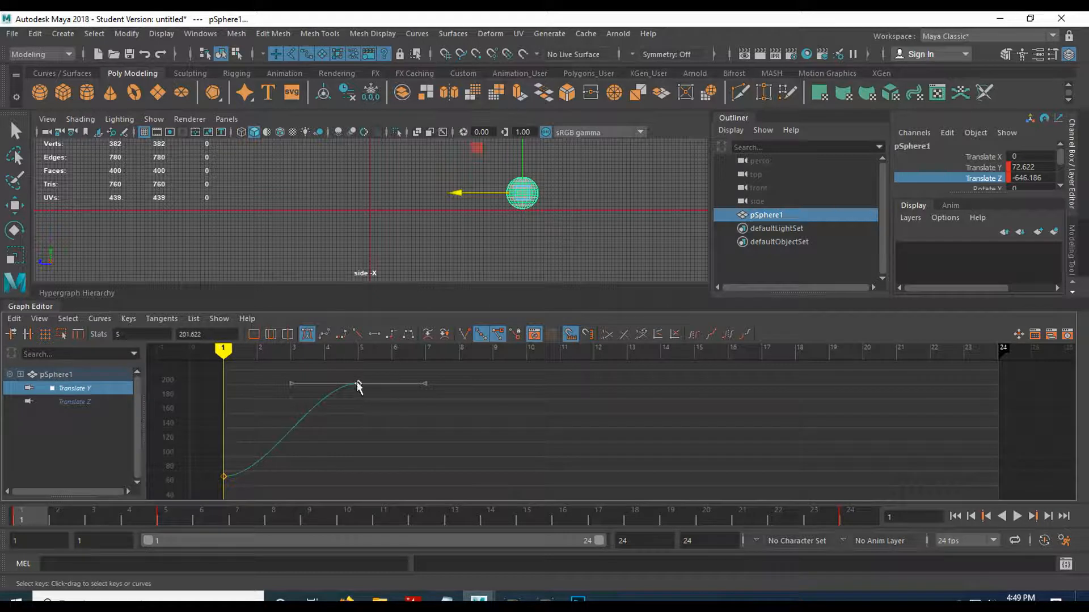
{"action": "middle_click_drag", "start_coordinate": [356, 383], "coordinate": [523, 386]}
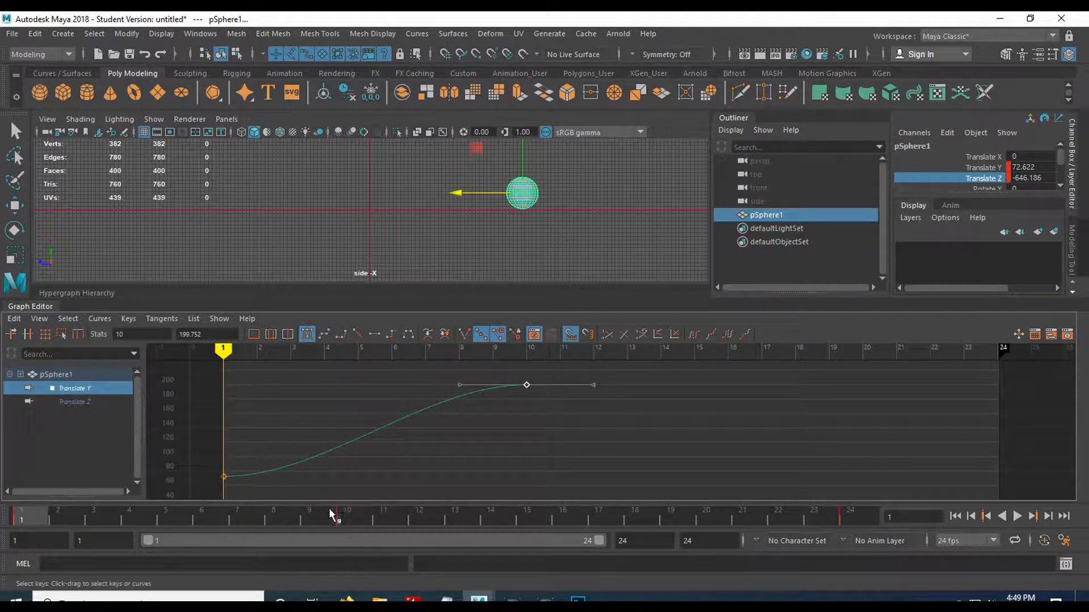
{"action": "left_click_drag", "start_coordinate": [38, 519], "coordinate": [4, 508]}
{"action": "middle_click_drag", "start_coordinate": [527, 387], "coordinate": [370, 385]}
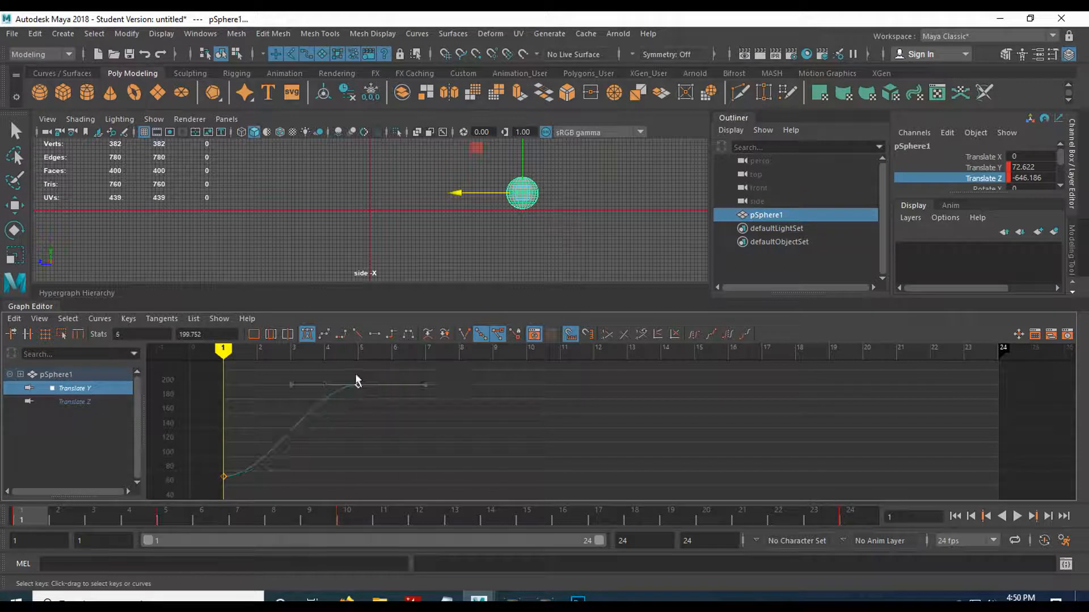
On frame 10, lower the sphere to about Translate Y 68, key only Translate Y, and play the motion from frame 1
{"action": "left_click_drag", "start_coordinate": [37, 513], "coordinate": [355, 522]}
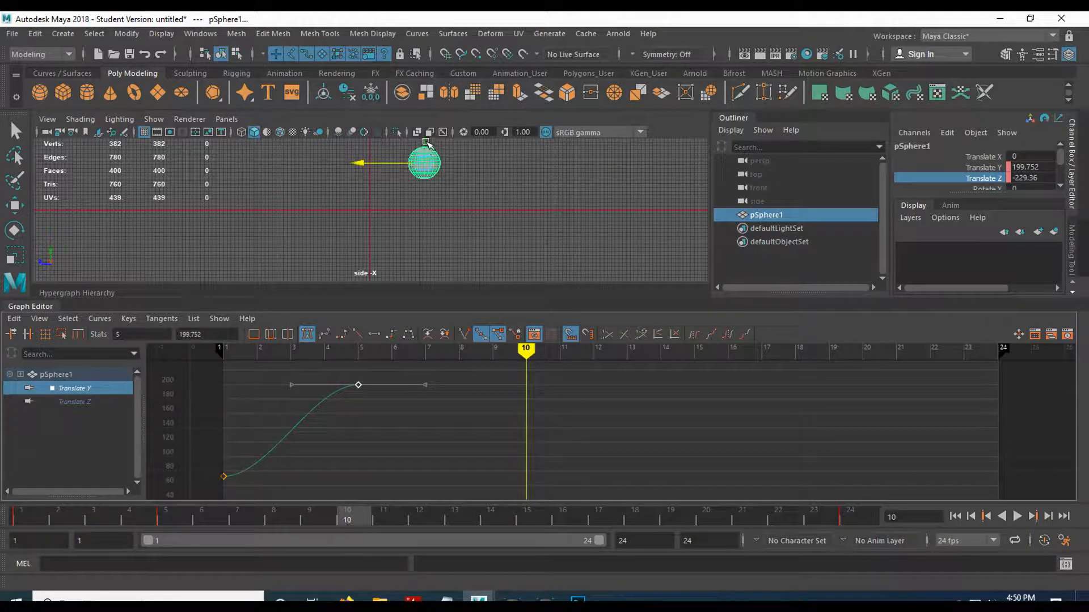
{"action": "left_click_drag", "start_coordinate": [420, 143], "coordinate": [420, 173]}
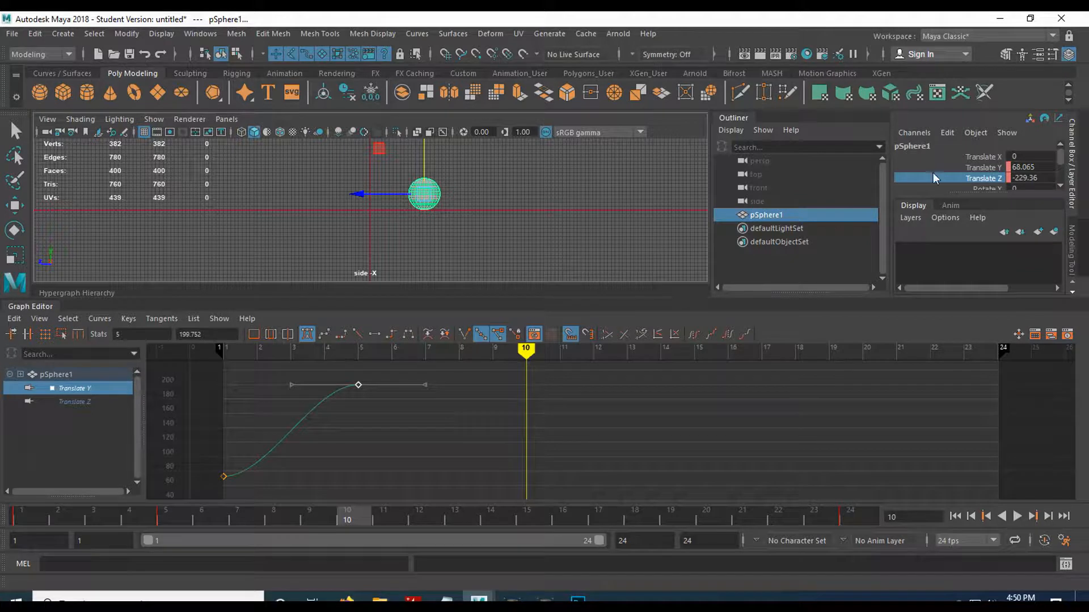
{"action": "left_click", "coordinate": [986, 171]}
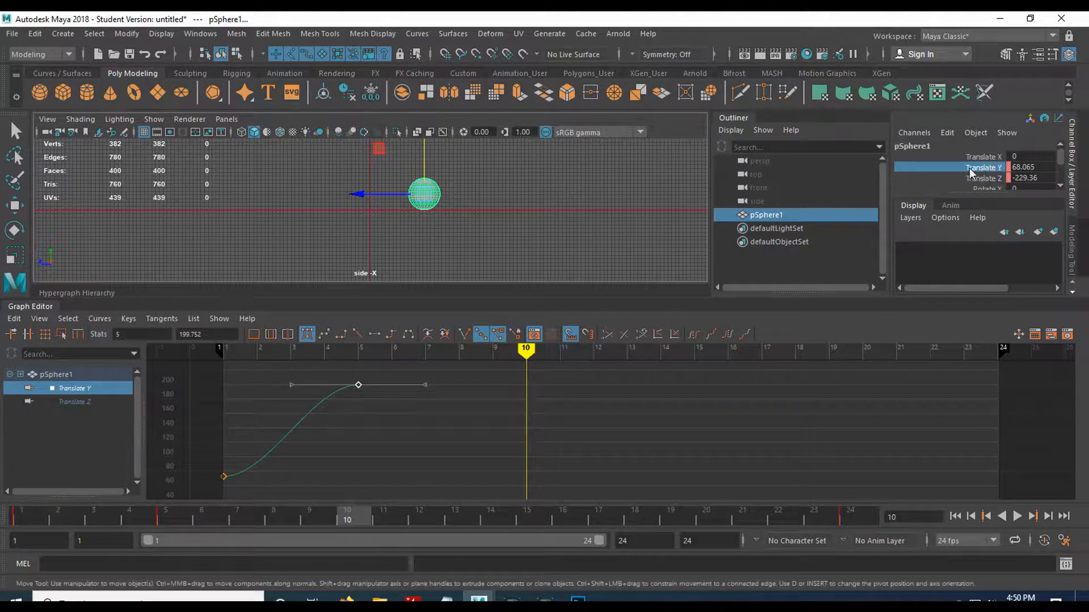
{"action": "right_click", "coordinate": [970, 167]}
{"action": "left_click", "coordinate": [984, 196]}
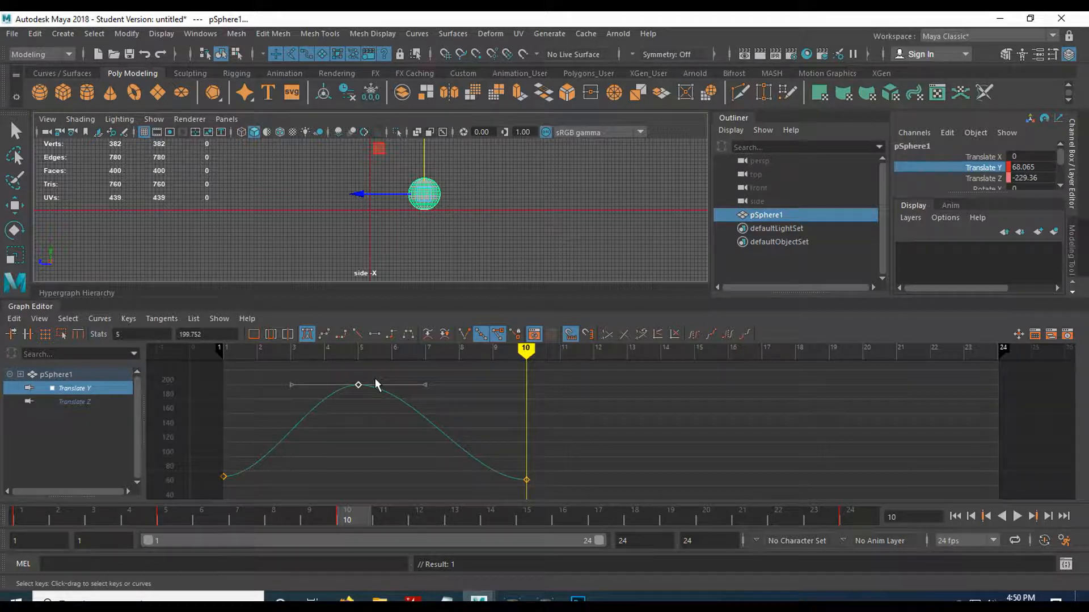
{"action": "mouse_move", "coordinate": [26, 518]}
{"action": "left_mouse_down"}
{"action": "mouse_move", "coordinate": [164, 513]}
{"action": "mouse_move", "coordinate": [471, 533]}
{"action": "mouse_move", "coordinate": [104, 510]}
{"action": "mouse_move", "coordinate": [23, 516]}
{"action": "left_mouse_up"}
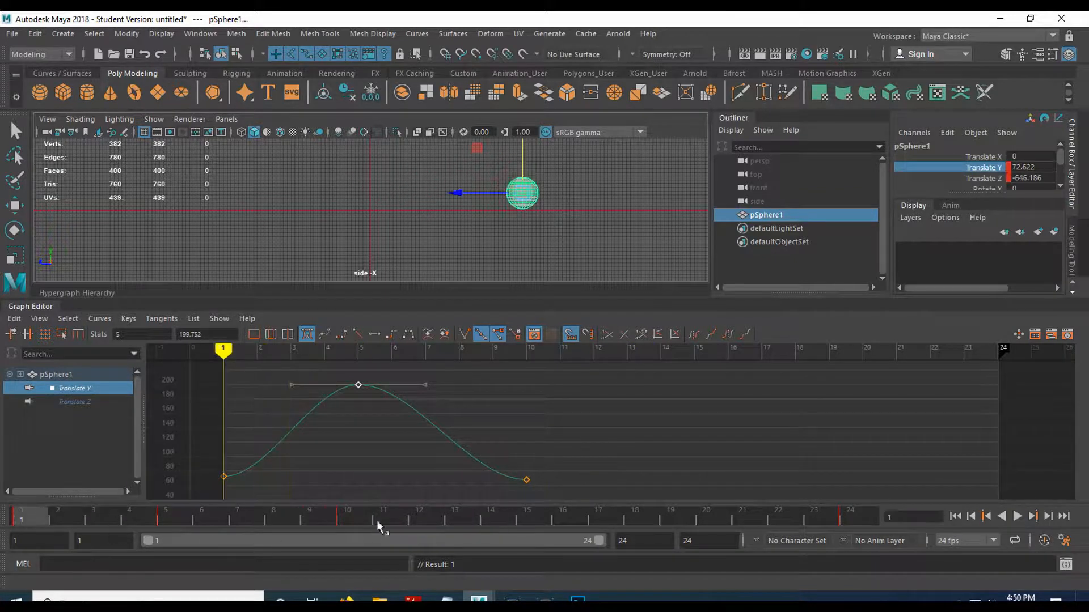
{"action": "left_click", "coordinate": [1017, 516]}
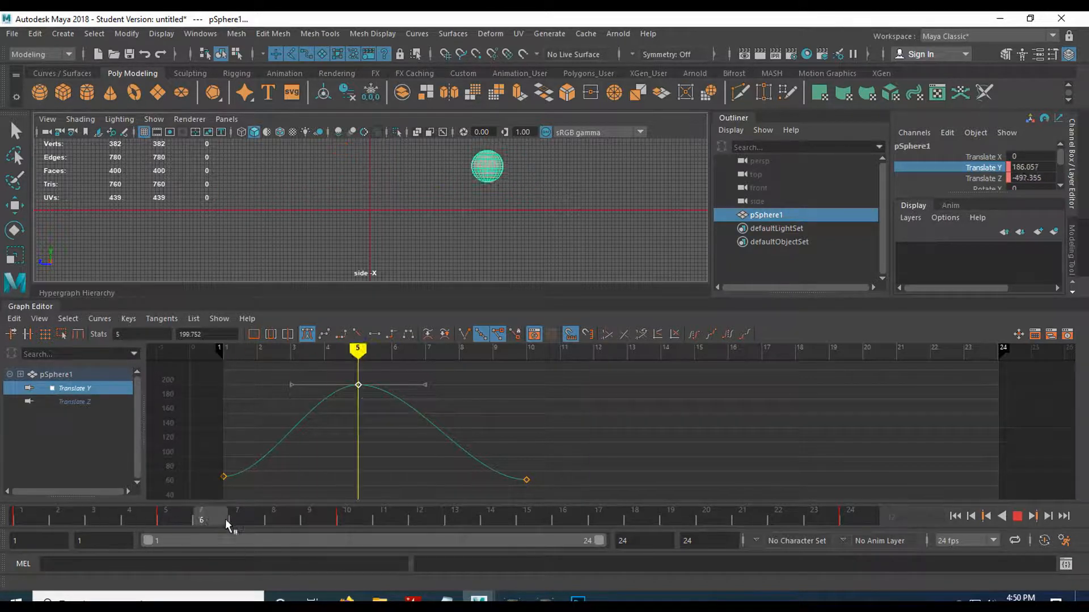
On frame 15, raise the sphere to about Translate Y 271, key Translate Y, and review the motion up to frame 24
{"action": "left_click", "coordinate": [519, 519]}
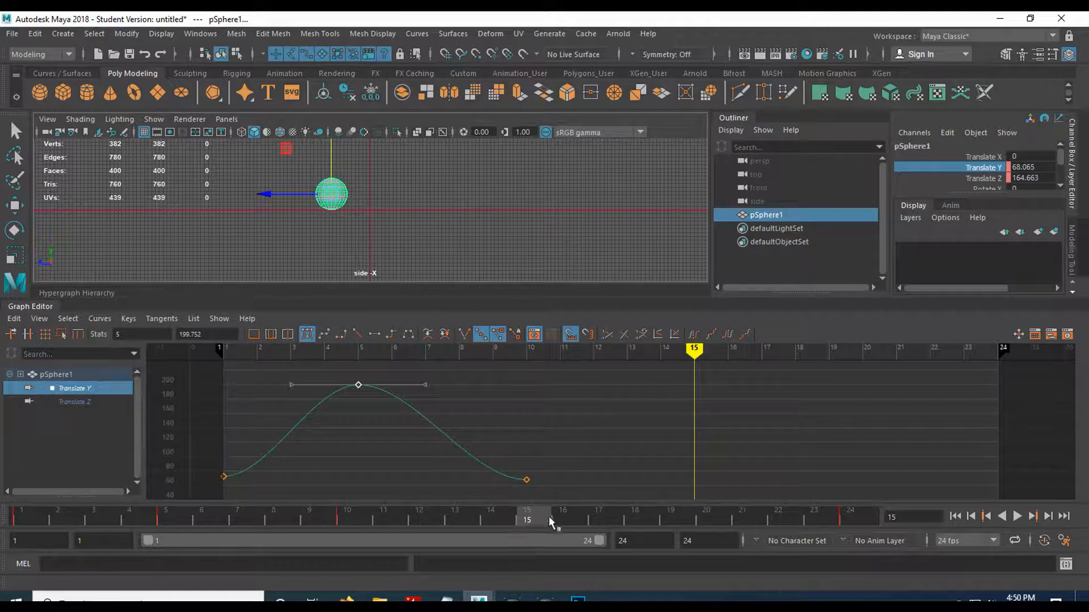
{"action": "left_click_drag", "start_coordinate": [330, 156], "coordinate": [326, 108]}
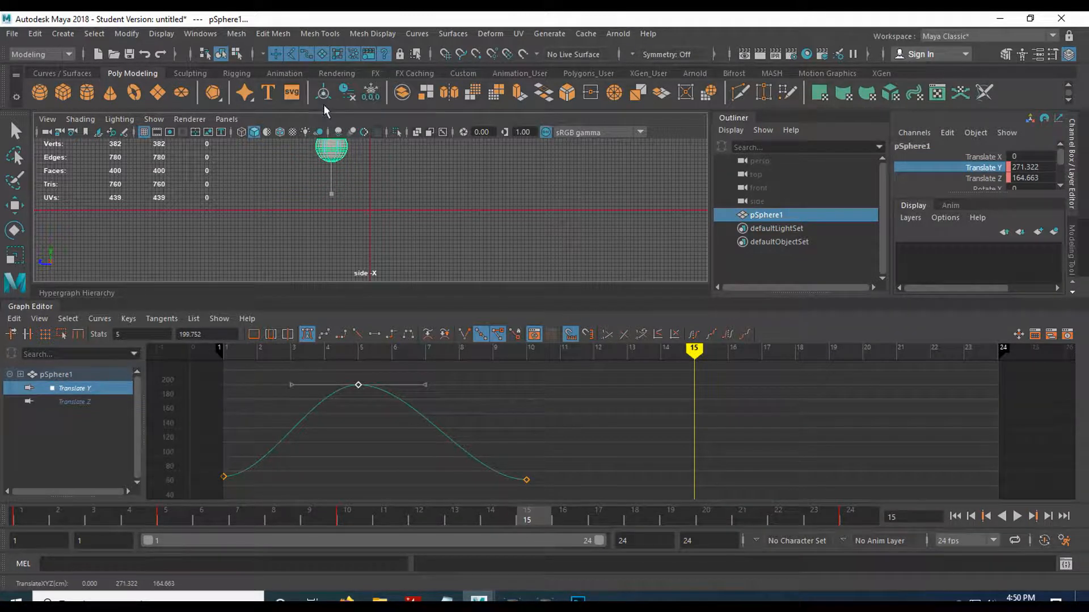
{"action": "right_click", "coordinate": [966, 168]}
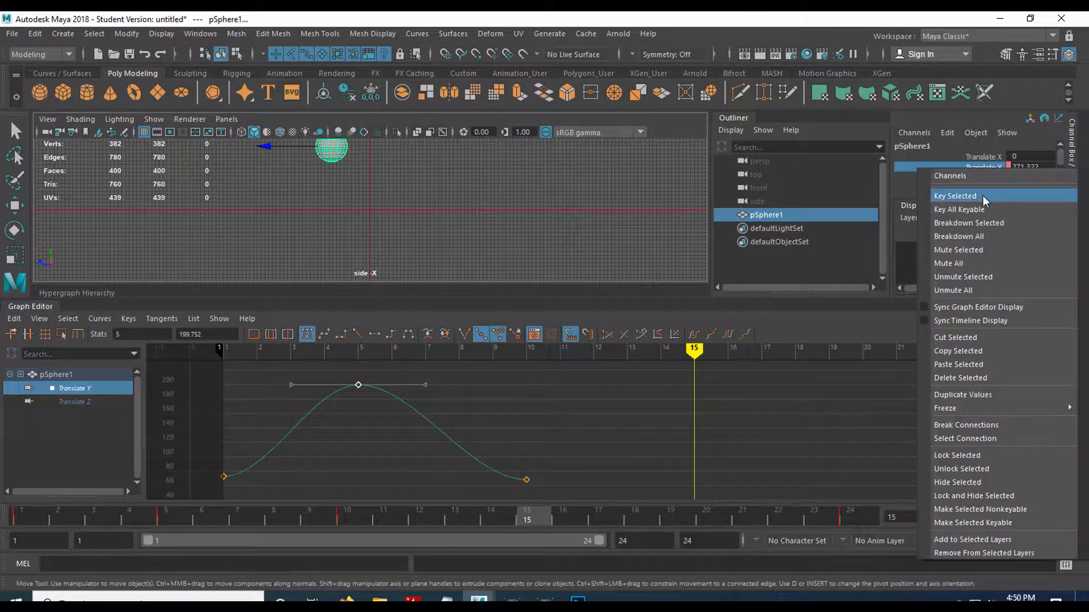
{"action": "left_click", "coordinate": [981, 194]}
{"action": "key", "text": "f"}
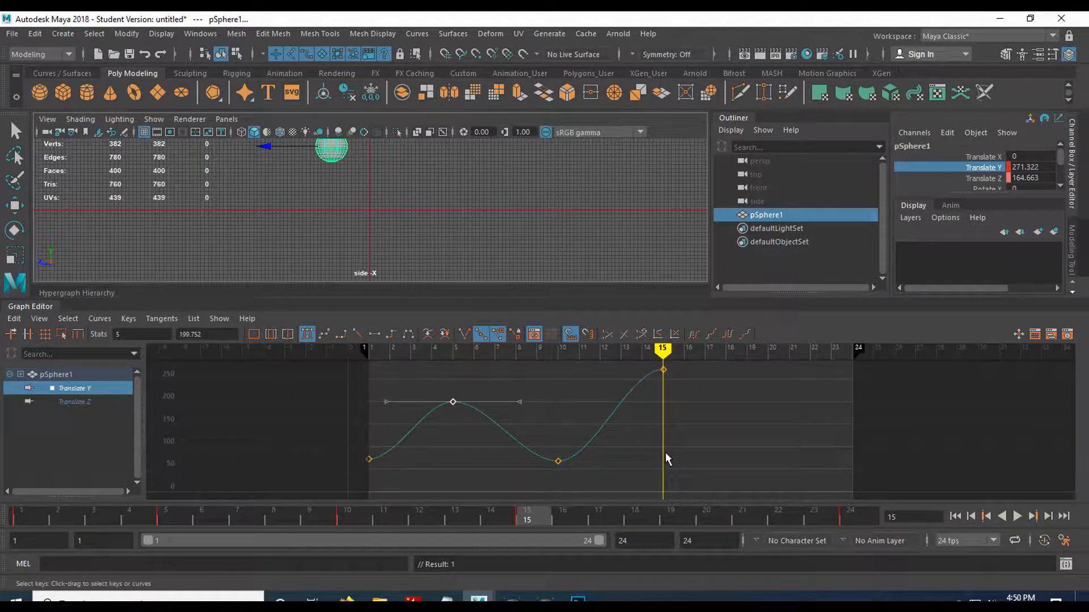
{"action": "left_click_drag", "start_coordinate": [543, 524], "coordinate": [855, 515]}
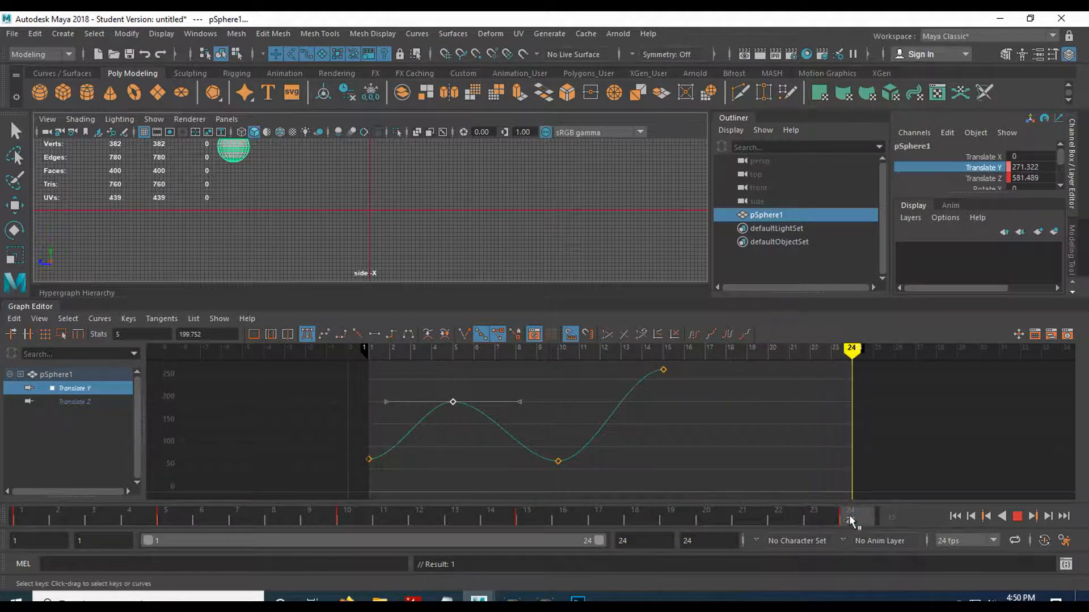
On frame 24, lower the sphere to about Translate Y 70, key only Translate Y, and play the motion
{"action": "scroll", "coordinate": [305, 205], "scroll_direction": "up", "scroll_amount": 1}
{"action": "scroll", "coordinate": [305, 205], "scroll_direction": "down", "scroll_amount": 3}
{"action": "left_click_drag", "start_coordinate": [258, 143], "coordinate": [257, 183]}
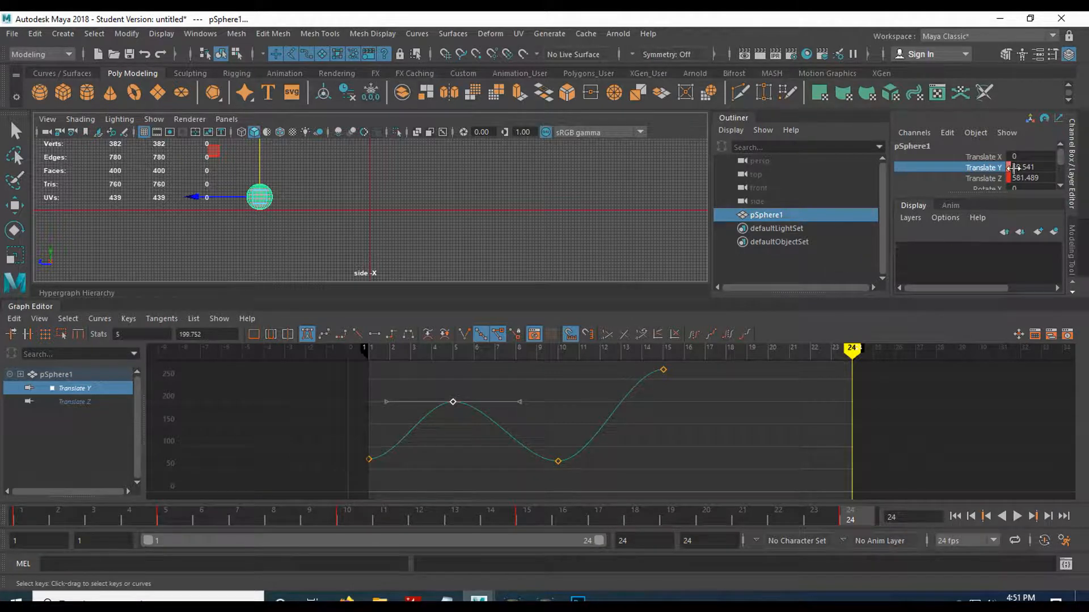
{"action": "right_click", "coordinate": [981, 166]}
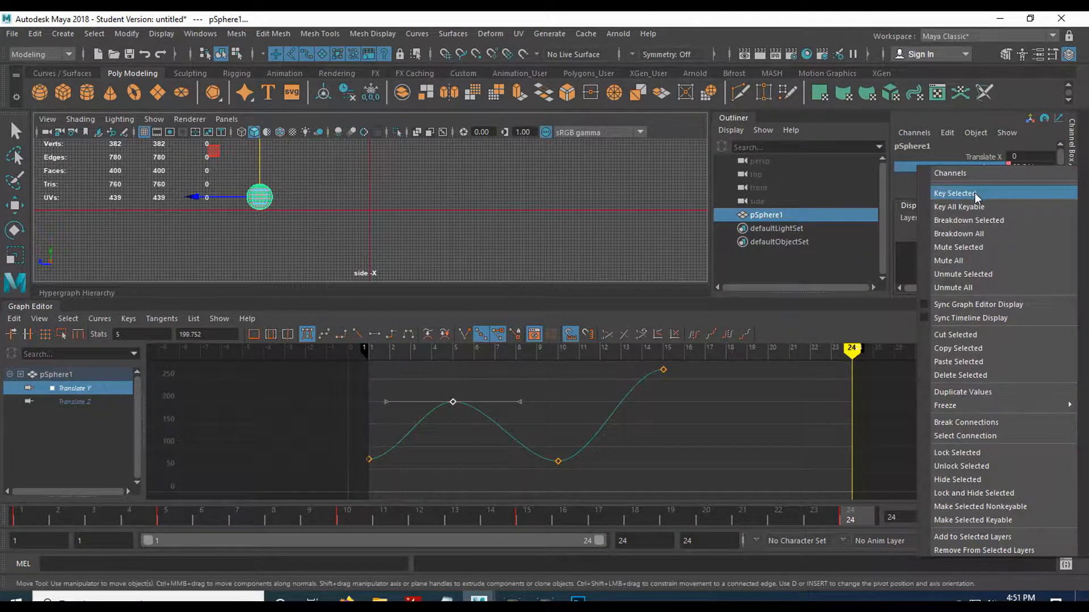
{"action": "left_click", "coordinate": [974, 192]}
{"action": "left_click", "coordinate": [1017, 516]}
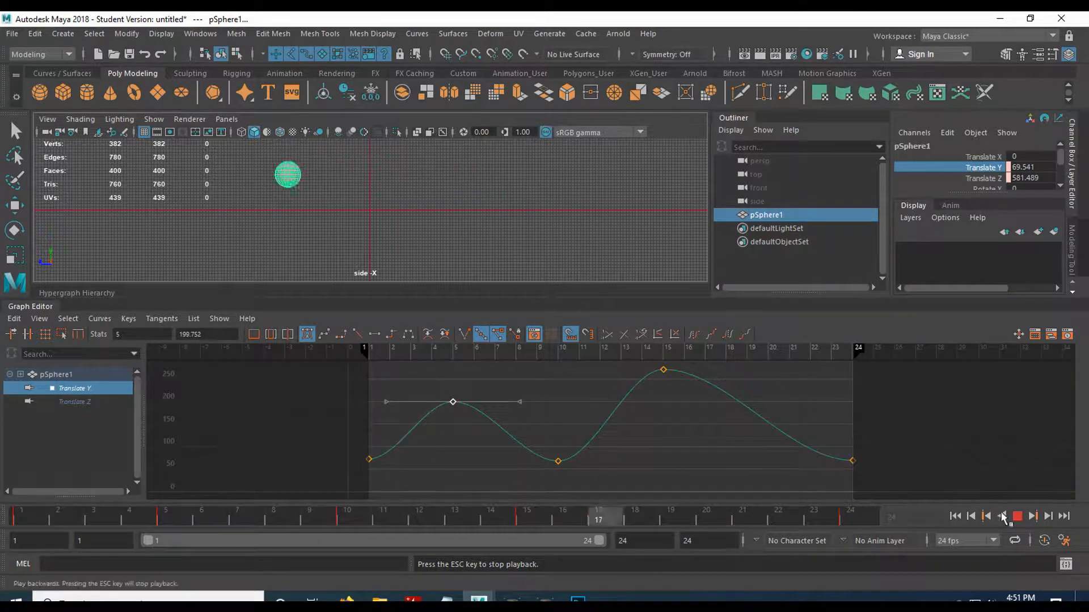
{"action": "key", "text": "Escape"}
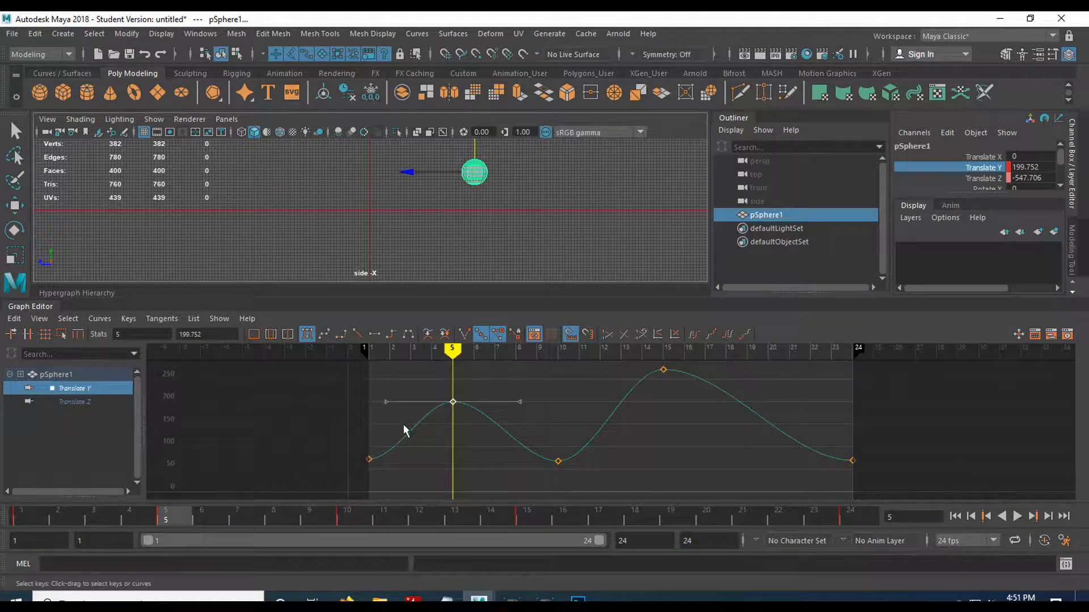
Return to frame 1 and play the bouncing motion in the perspective view, watching it from several angles
{"action": "mouse_move", "coordinate": [43, 514]}
{"action": "left_mouse_down"}
{"action": "mouse_move", "coordinate": [736, 525]}
{"action": "mouse_move", "coordinate": [17, 515]}
{"action": "mouse_move", "coordinate": [425, 516]}
{"action": "mouse_move", "coordinate": [829, 497]}
{"action": "mouse_move", "coordinate": [550, 514]}
{"action": "mouse_move", "coordinate": [42, 499]}
{"action": "left_mouse_up"}
{"action": "key", "text": "w"}
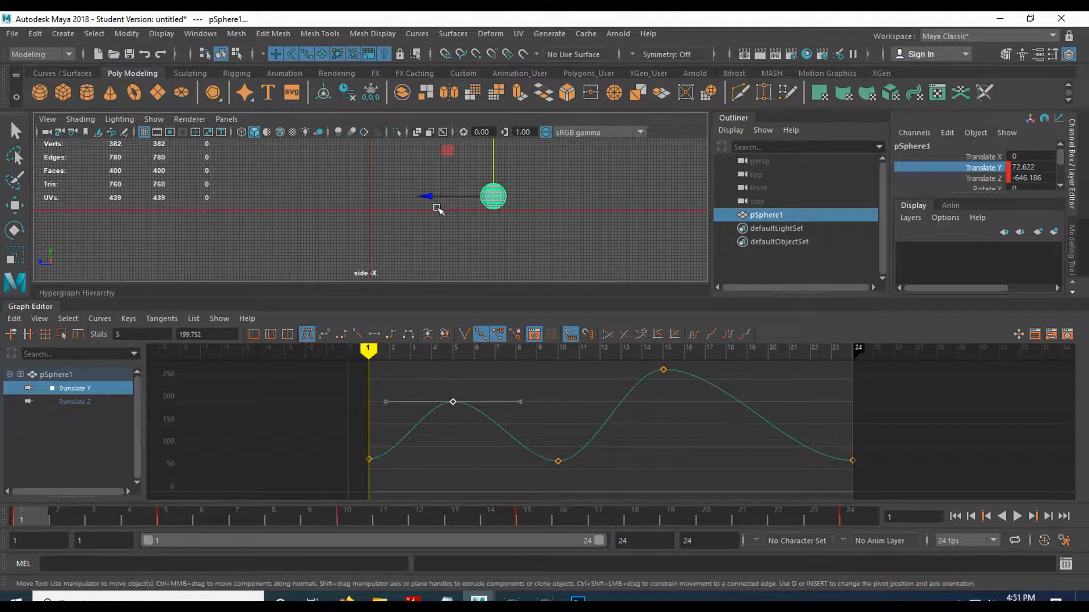
{"action": "key", "text": "space"}
{"action": "key", "text": "space"}
{"action": "scroll", "coordinate": [482, 233], "scroll_direction": "down", "scroll_amount": 4}
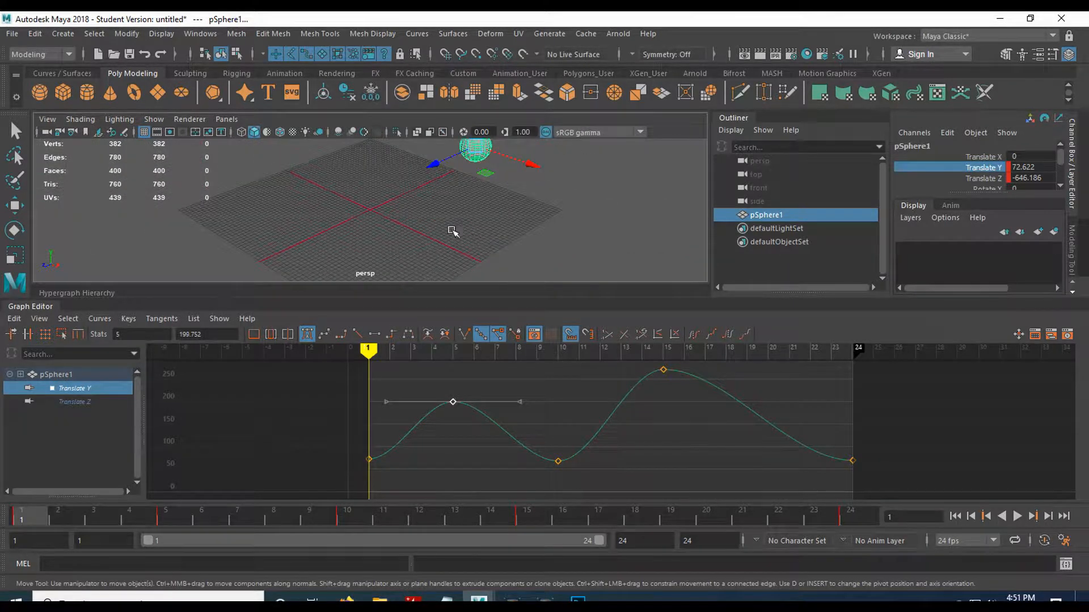
{"action": "scroll", "coordinate": [452, 232], "scroll_direction": "down", "scroll_amount": 3}
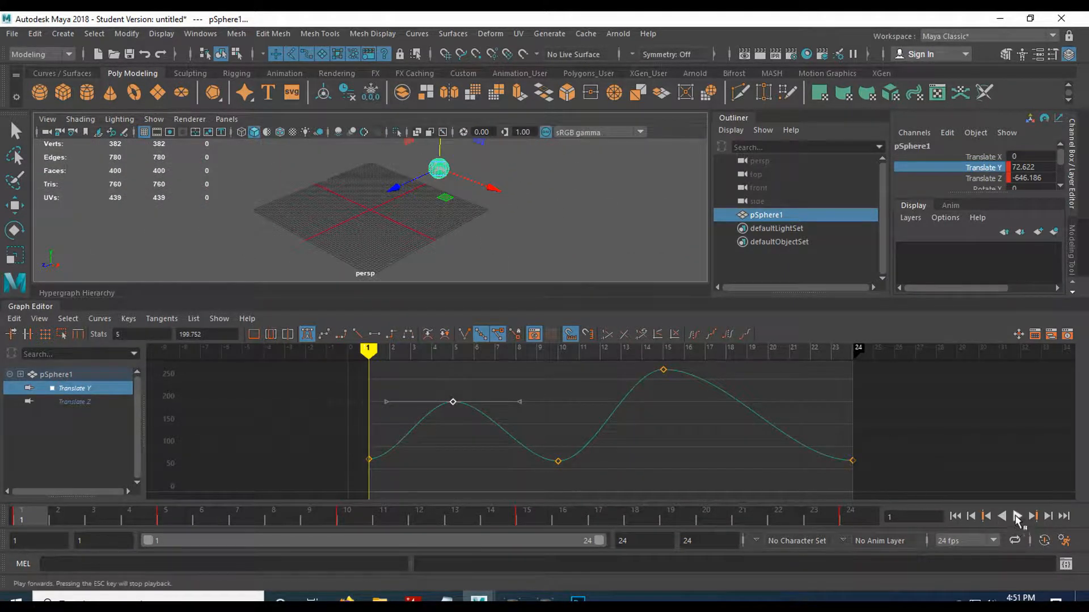
{"action": "left_click", "coordinate": [1017, 516]}
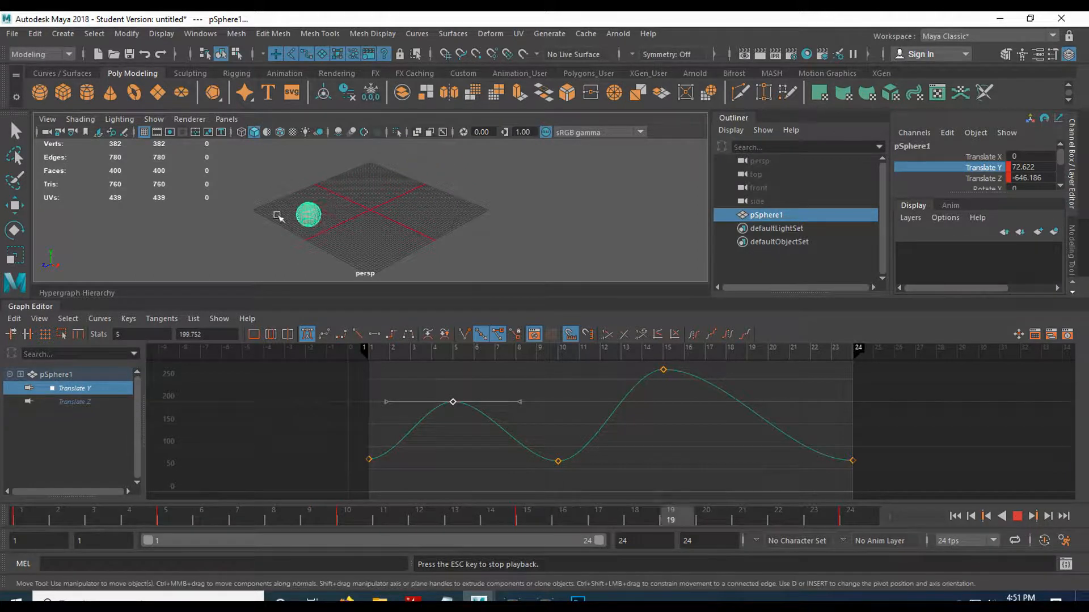
{"action": "left_click_drag", "start_coordinate": [418, 202], "coordinate": [413, 174], "text": "alt"}
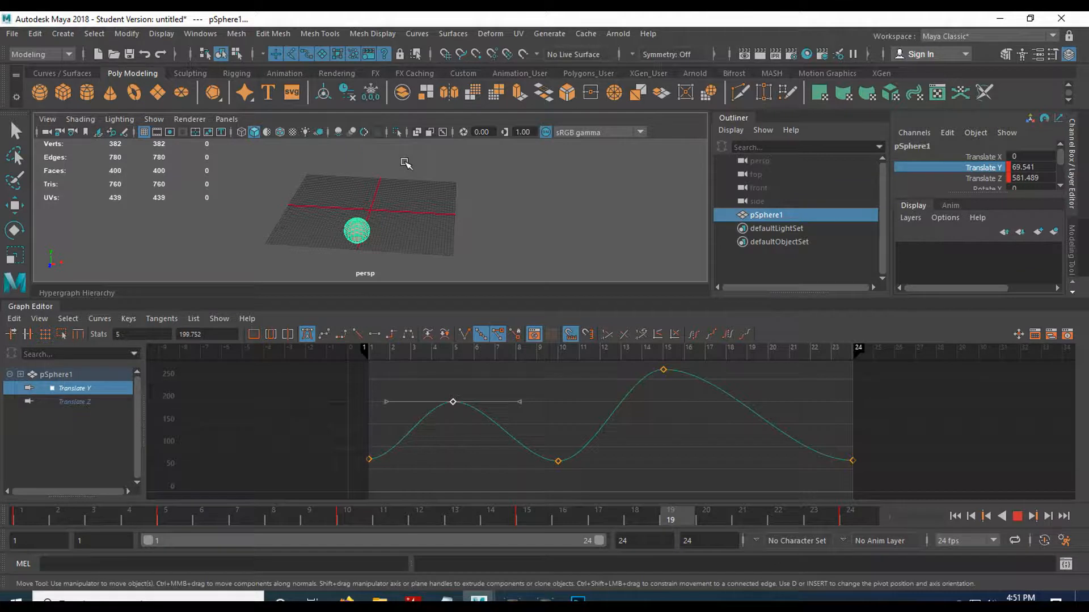
{"action": "mouse_move", "coordinate": [425, 180]}
{"action": "left_mouse_down", "text": "alt"}
{"action": "mouse_move", "coordinate": [282, 187]}
{"action": "mouse_move", "coordinate": [423, 189]}
{"action": "left_mouse_up", "text": "alt"}
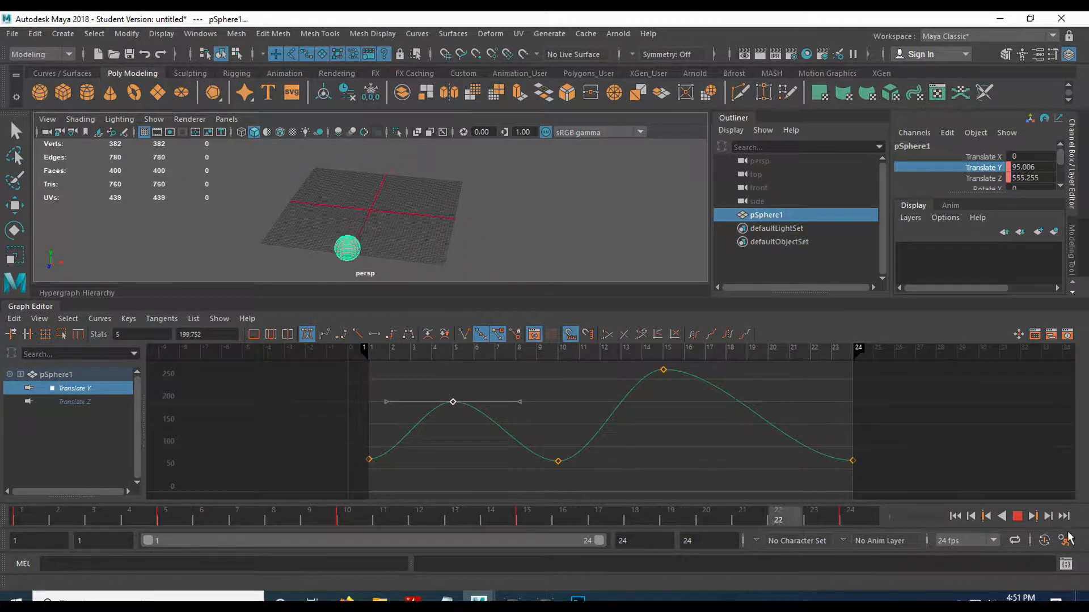
{"action": "left_click", "coordinate": [1016, 517]}
On frame 1, key only the sphere's Translate X channel at 0
{"action": "left_click", "coordinate": [28, 515]}
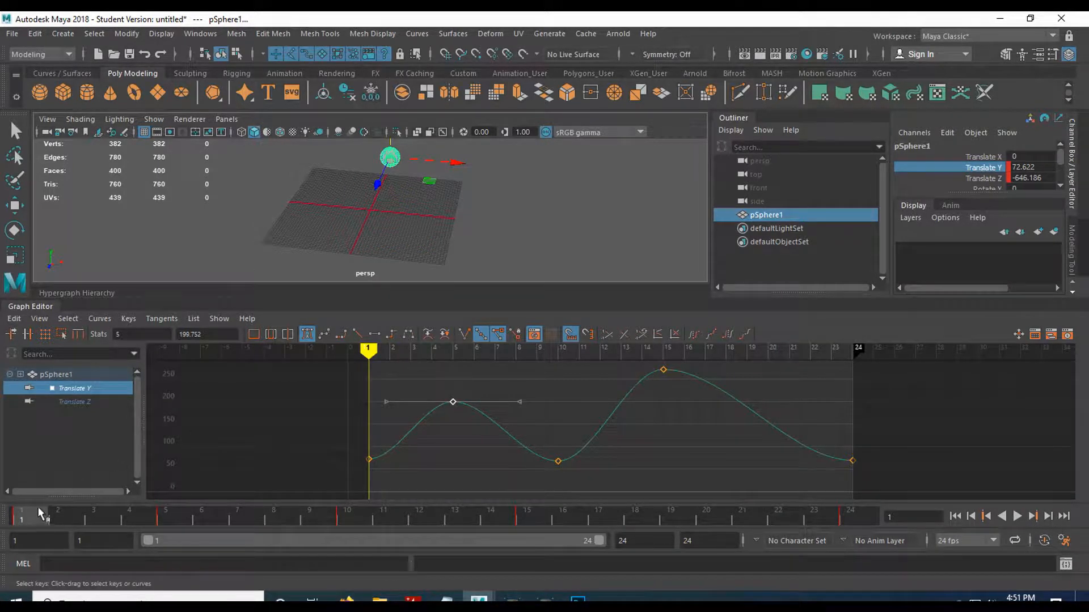
{"action": "left_click", "coordinate": [984, 157]}
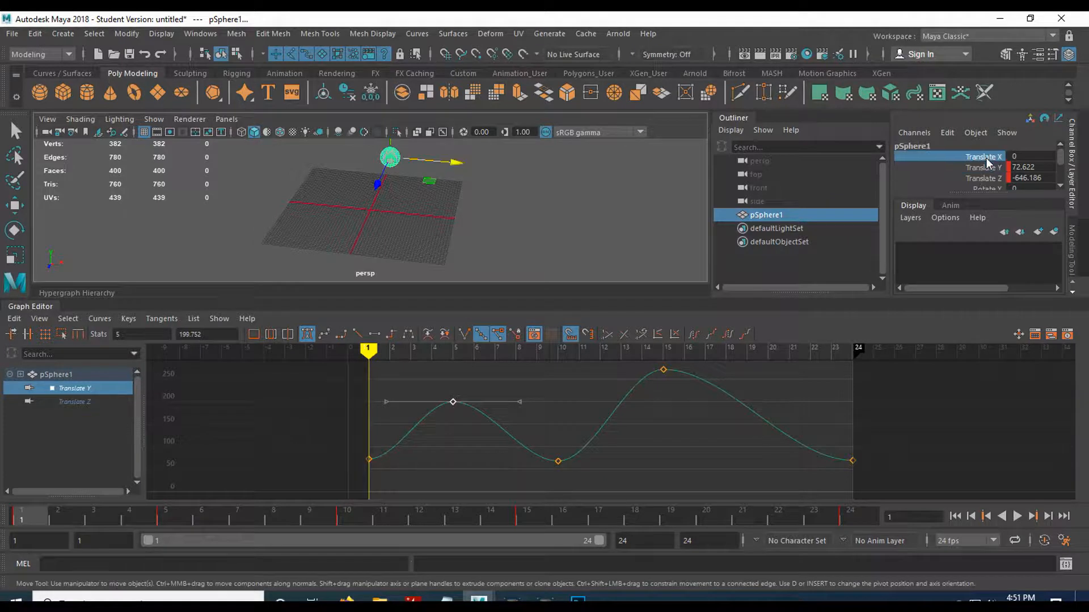
{"action": "right_click", "coordinate": [987, 162]}
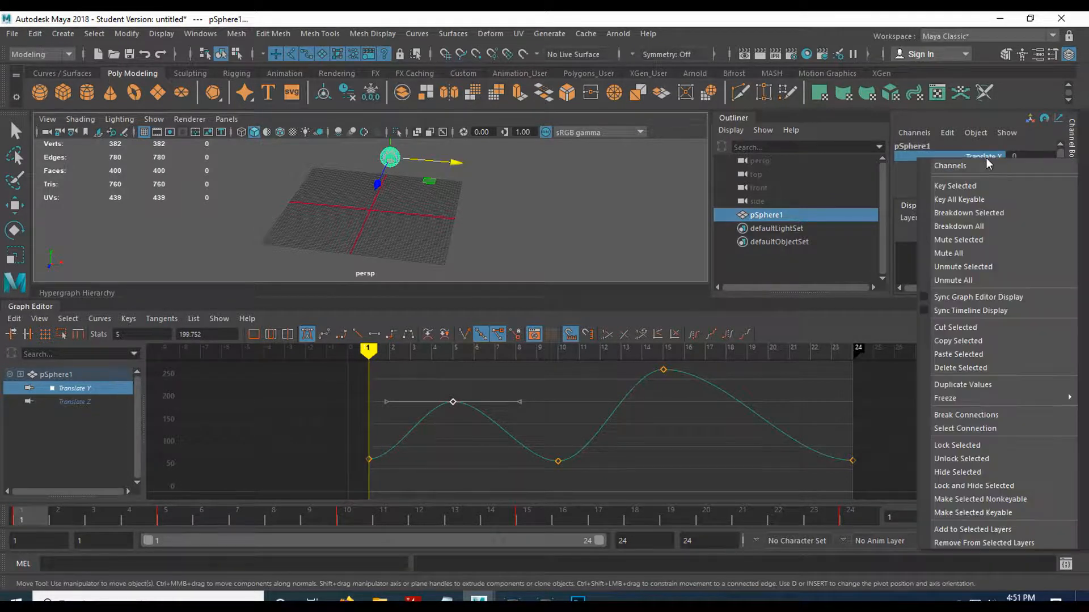
{"action": "left_click", "coordinate": [986, 189]}
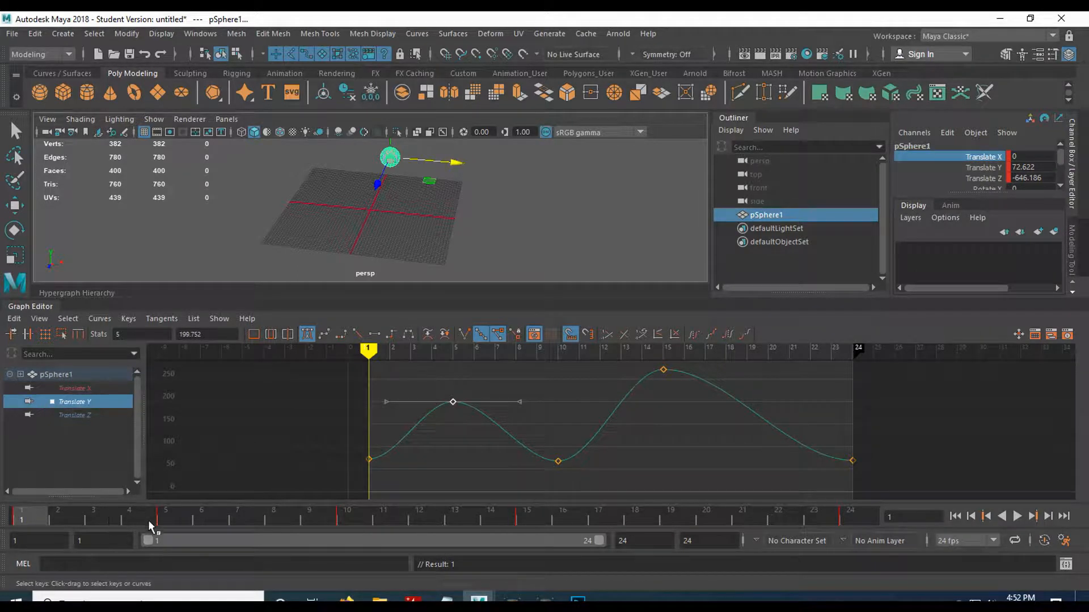
On frame 5, move the sphere along X to about 308 and key only Translate X
{"action": "left_click", "coordinate": [167, 521]}
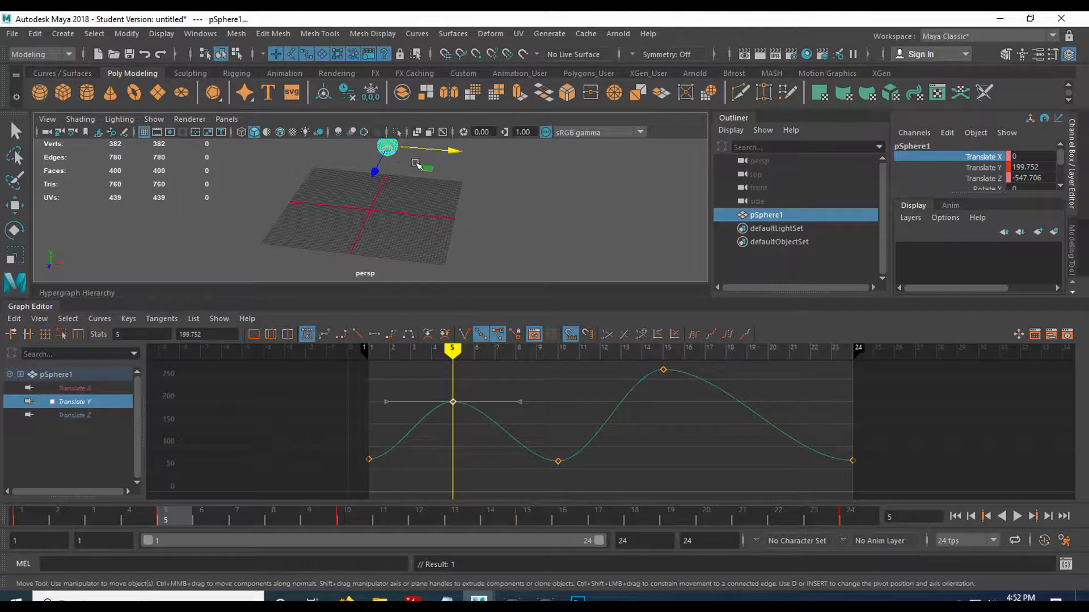
{"action": "left_click_drag", "start_coordinate": [454, 150], "coordinate": [497, 152]}
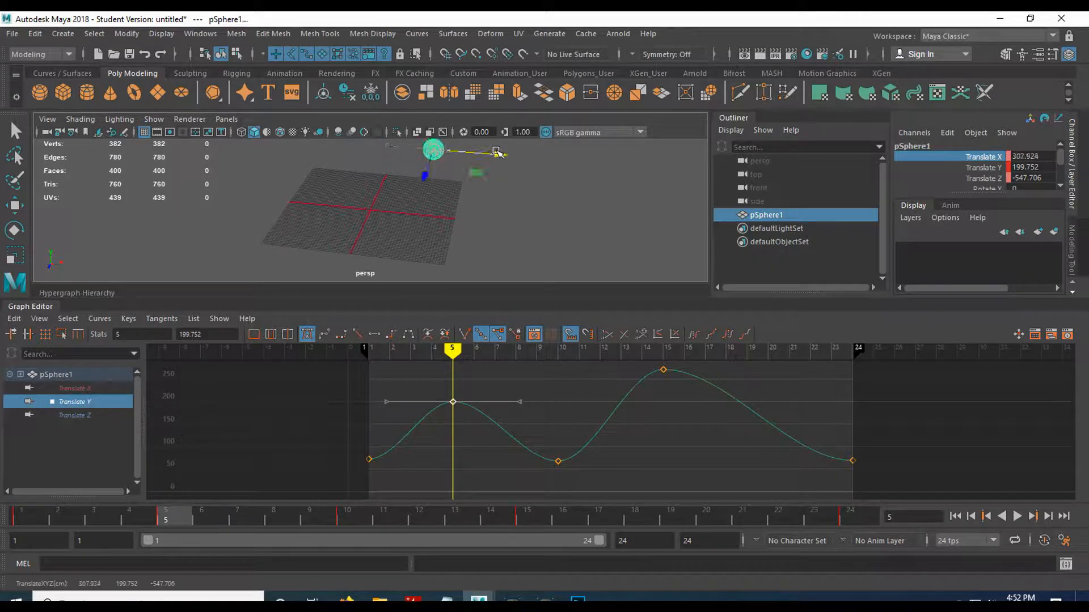
{"action": "right_click", "coordinate": [991, 158]}
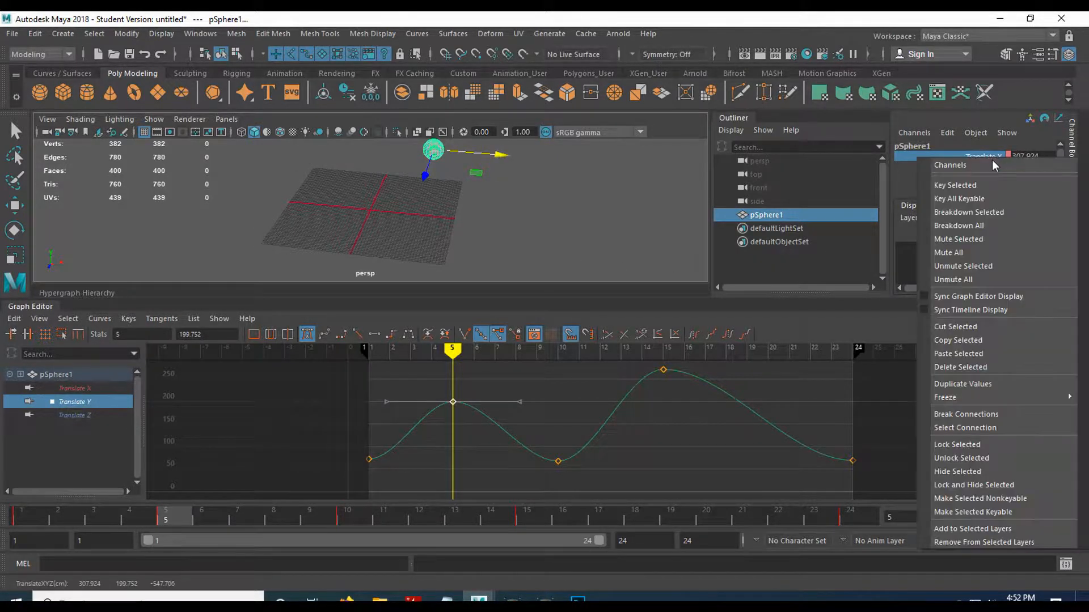
{"action": "left_click", "coordinate": [977, 187]}
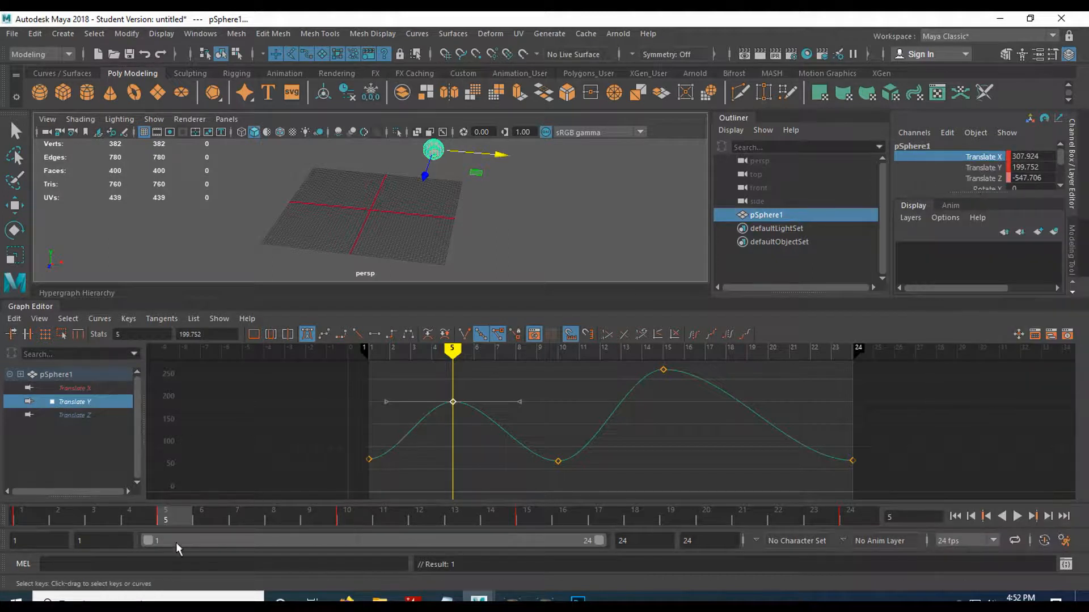
On frame 10, move the sphere to about Translate X -349, key Translate X, and isolate its curve in the Graph Editor
{"action": "left_click", "coordinate": [362, 515]}
{"action": "left_click_drag", "start_coordinate": [488, 198], "coordinate": [390, 189]}
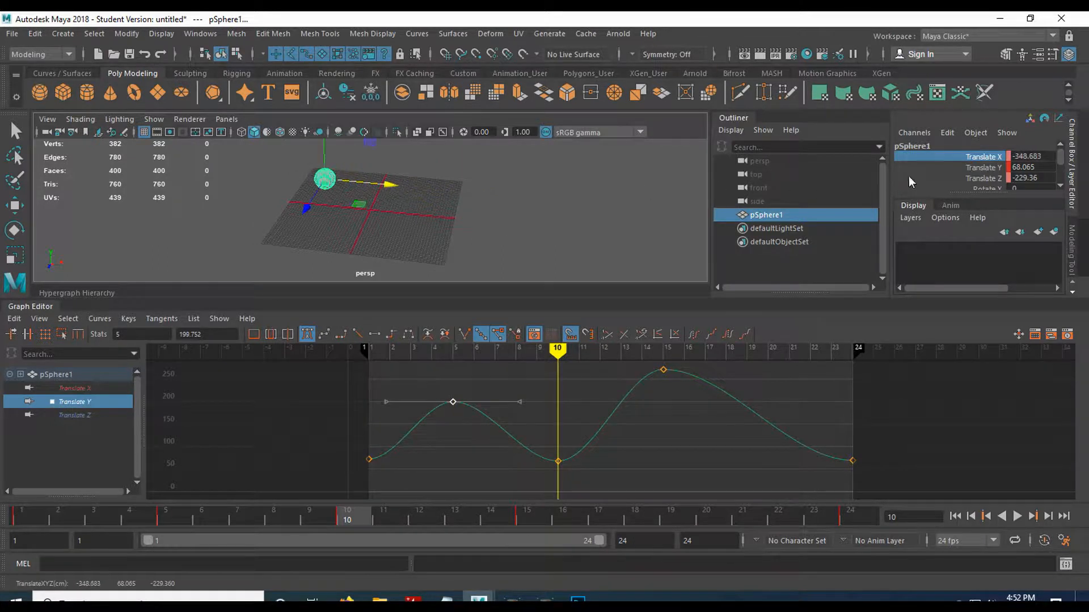
{"action": "right_click", "coordinate": [981, 162]}
{"action": "left_click", "coordinate": [971, 182]}
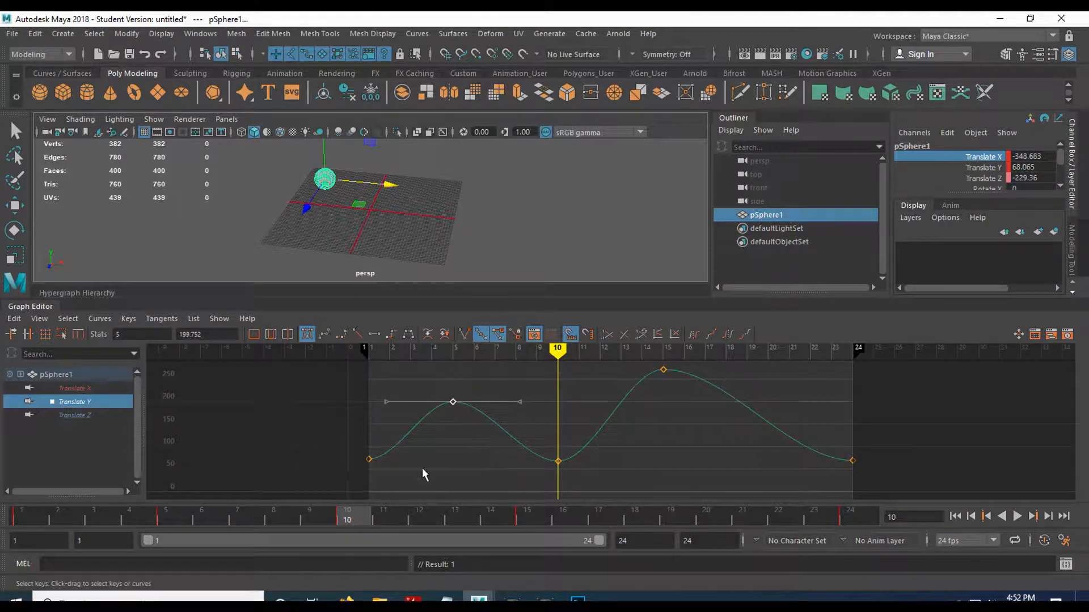
{"action": "left_click", "coordinate": [72, 389]}
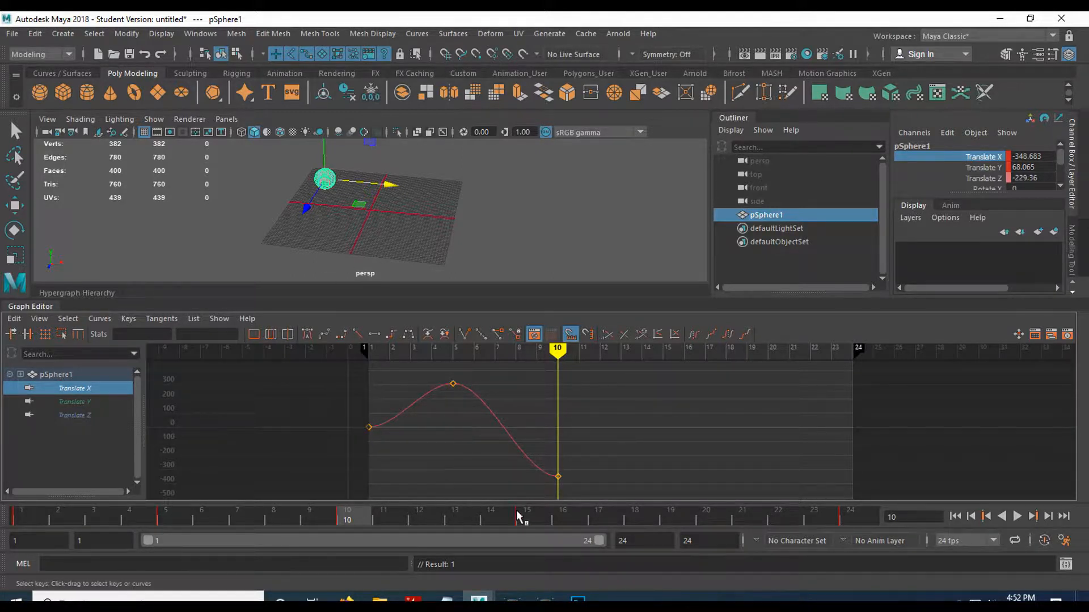
On frame 15, move the sphere to about Translate X 301 and key only Translate X
{"action": "left_click", "coordinate": [539, 511]}
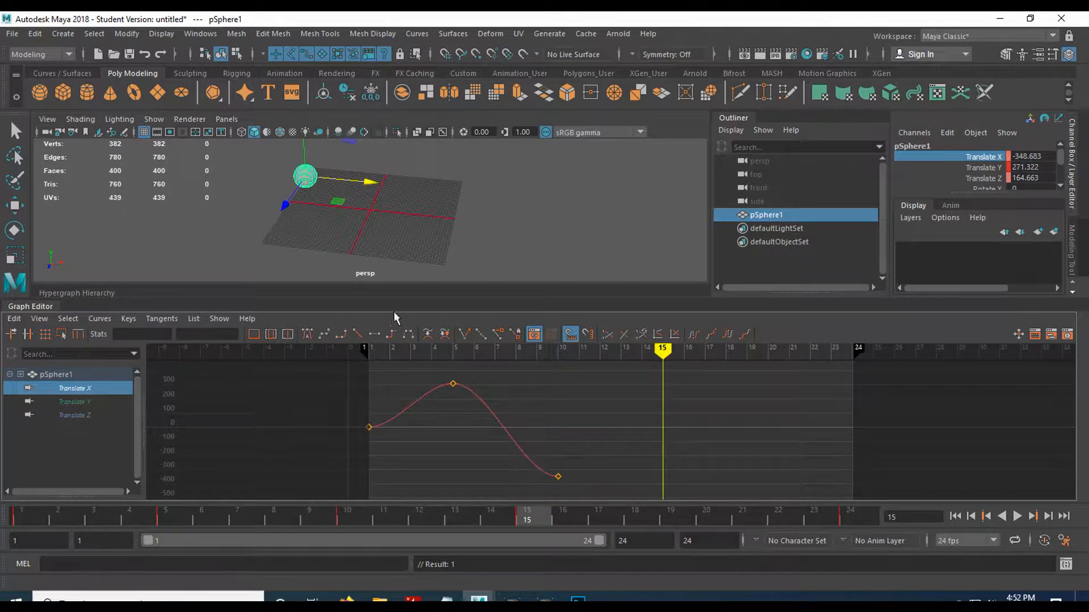
{"action": "left_click", "coordinate": [370, 180]}
{"action": "left_click_drag", "start_coordinate": [371, 181], "coordinate": [485, 194]}
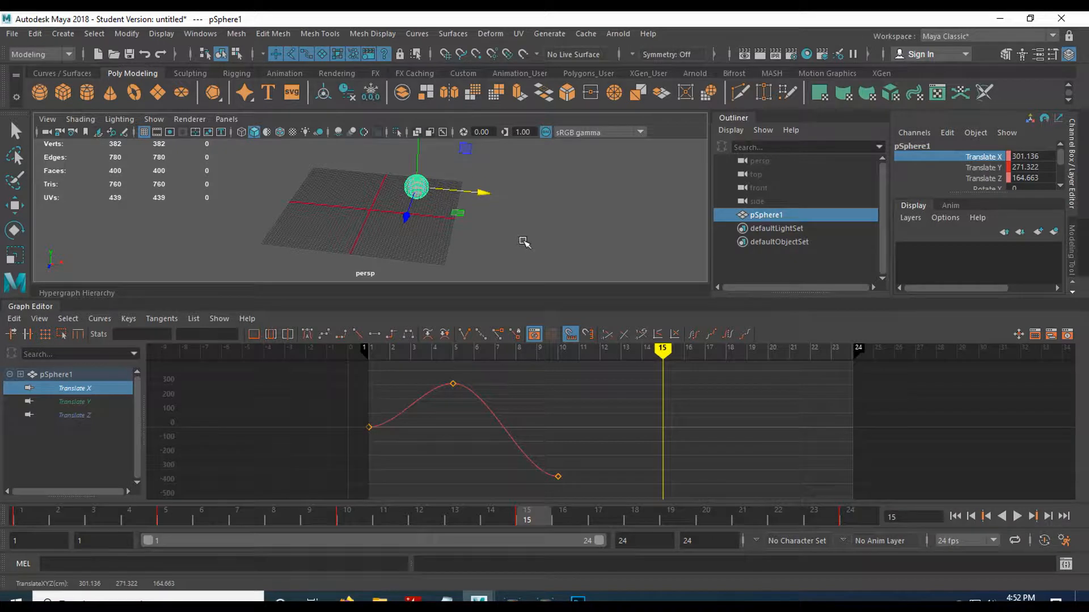
{"action": "right_click", "coordinate": [978, 154]}
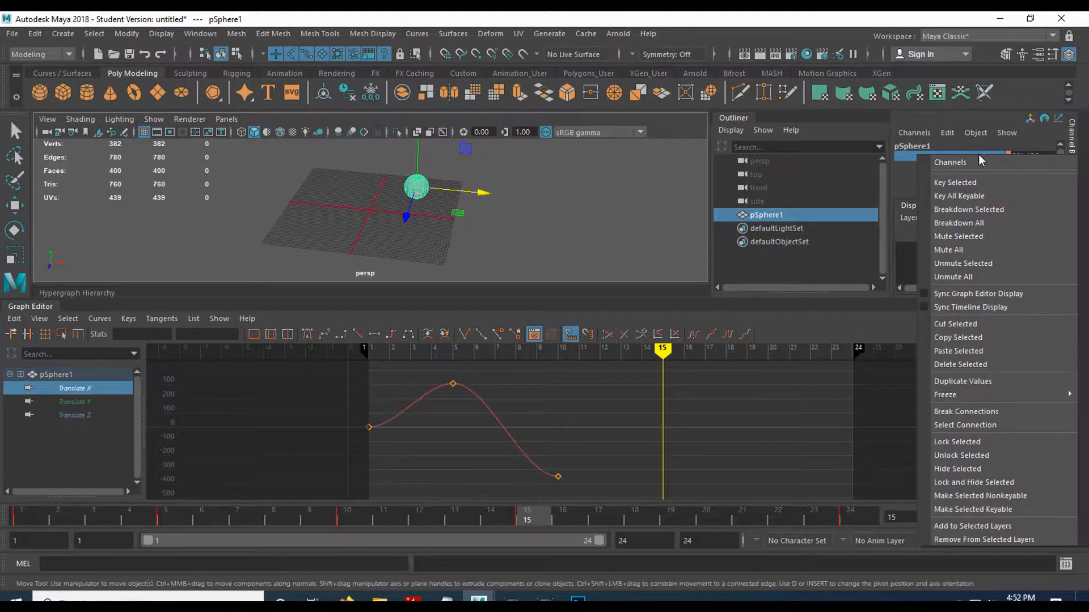
{"action": "left_click", "coordinate": [997, 181]}
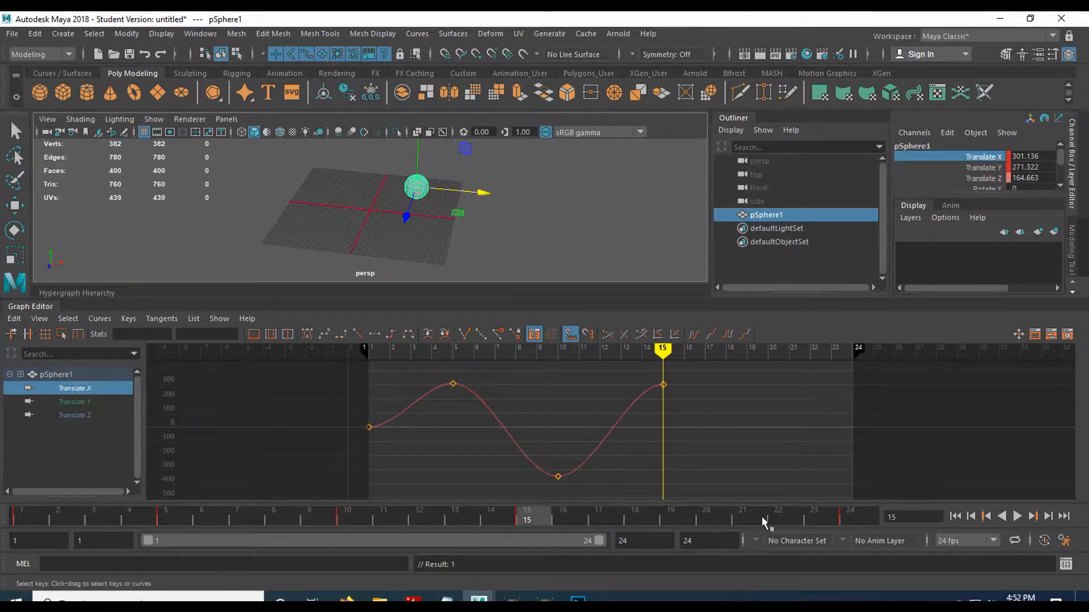
On frame 24, set the sphere's Translate X to 0 and key that channel
{"action": "left_click", "coordinate": [857, 520]}
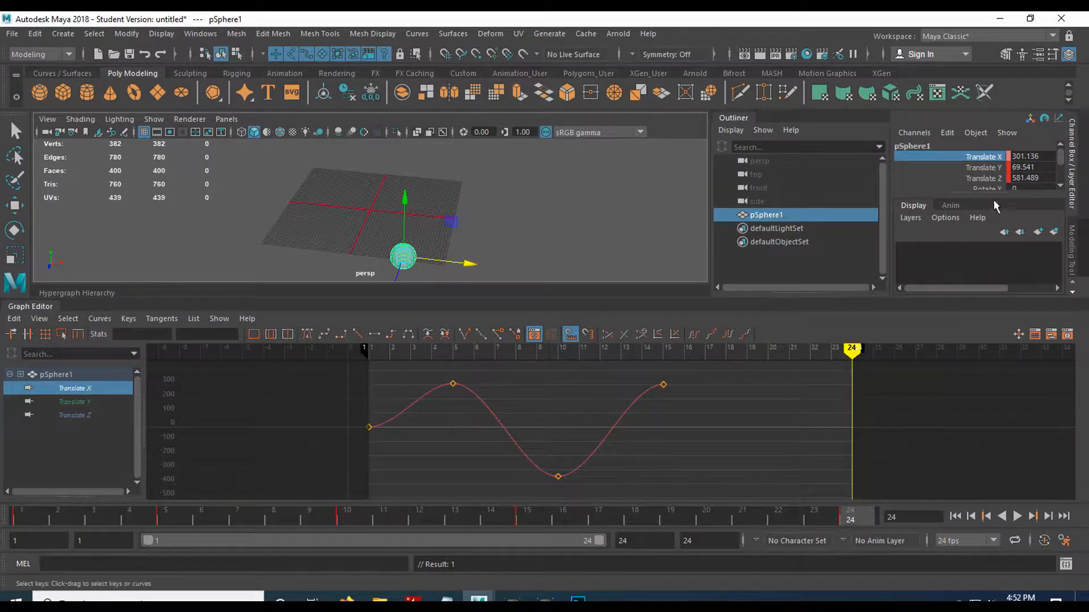
{"action": "double_click", "coordinate": [1029, 157]}
{"action": "type", "text": "0"}
{"action": "key", "text": "Return"}
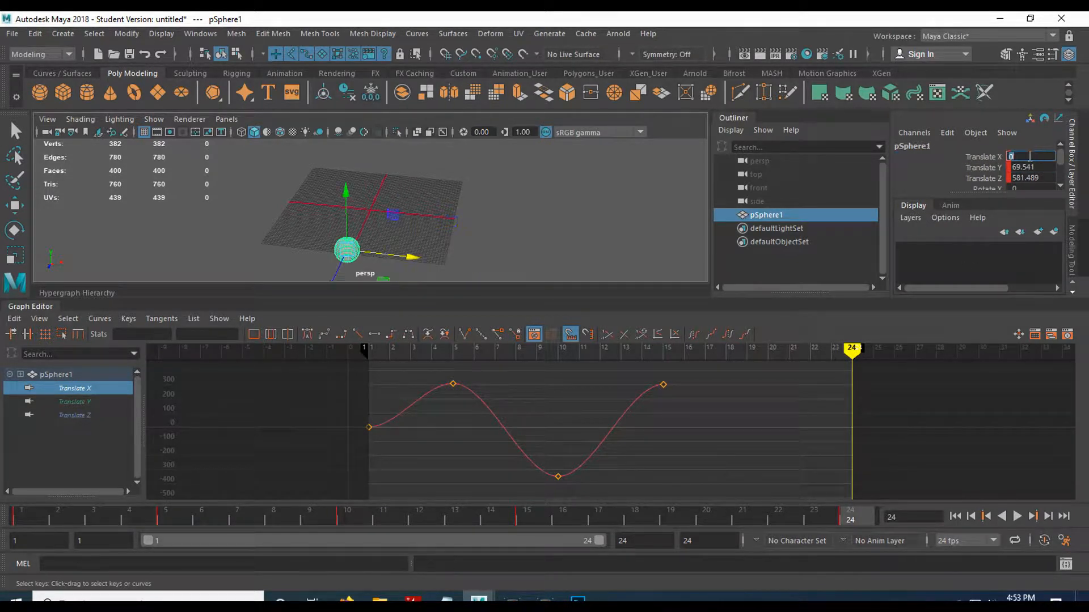
{"action": "left_click", "coordinate": [984, 156]}
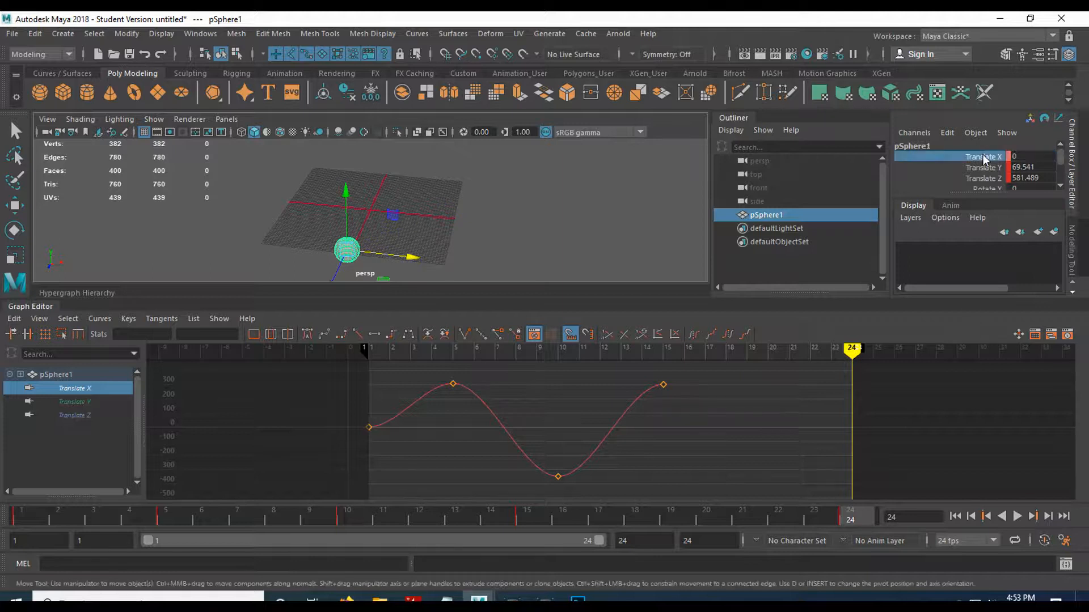
{"action": "right_click", "coordinate": [982, 155]}
{"action": "left_click", "coordinate": [978, 186]}
Play the motion from another angle and display the Translate X, Y and Z curves together in the Graph Editor
{"action": "left_click", "coordinate": [1017, 516]}
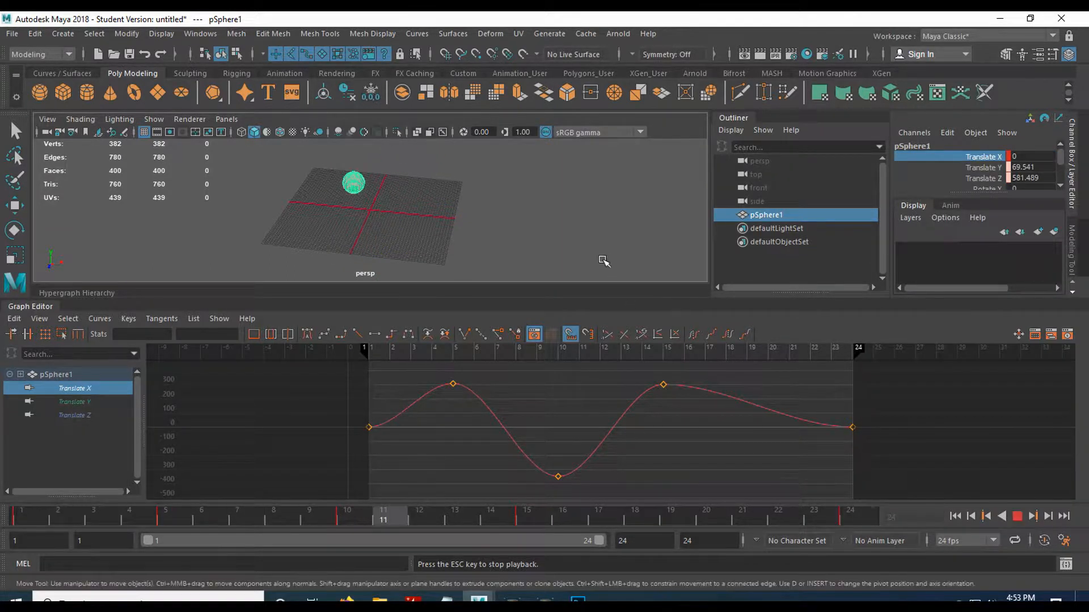
{"action": "left_click_drag", "start_coordinate": [588, 243], "coordinate": [515, 234], "text": "alt"}
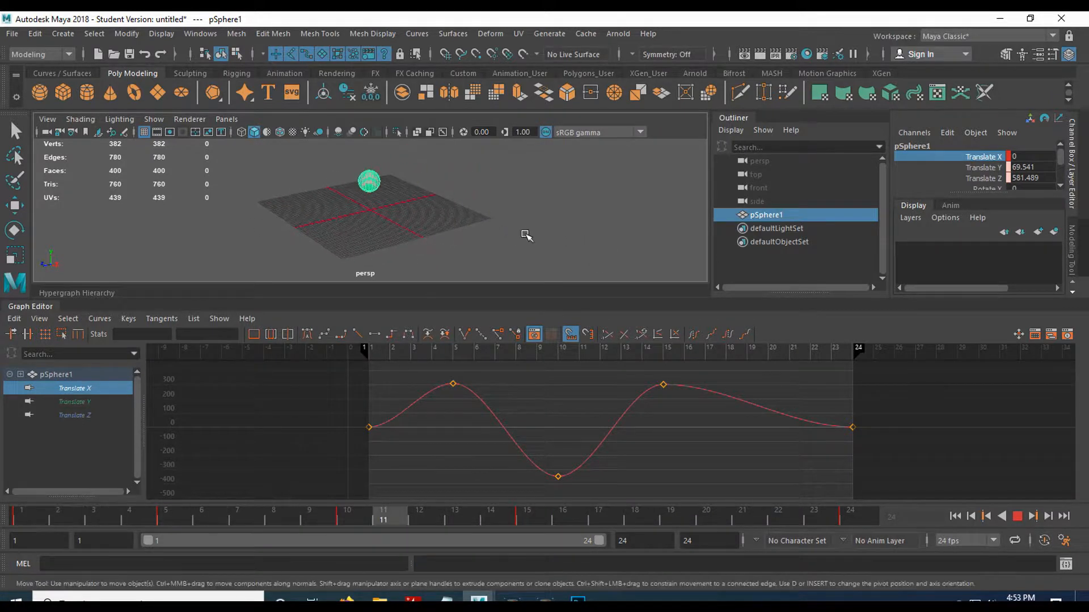
{"action": "left_click", "coordinate": [85, 415], "text": "shift"}
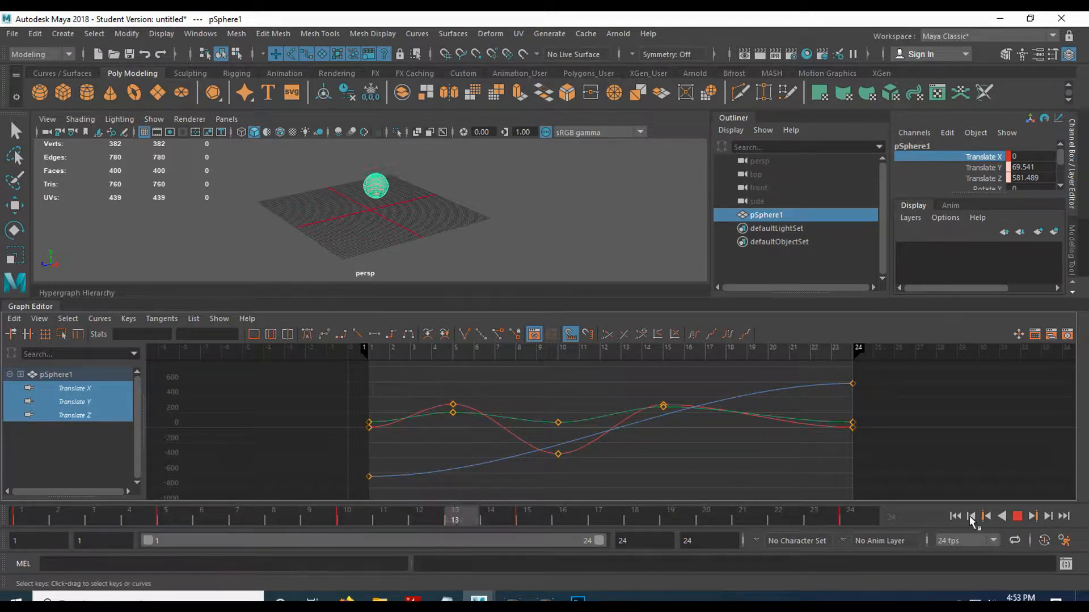
{"action": "left_click", "coordinate": [1019, 518]}
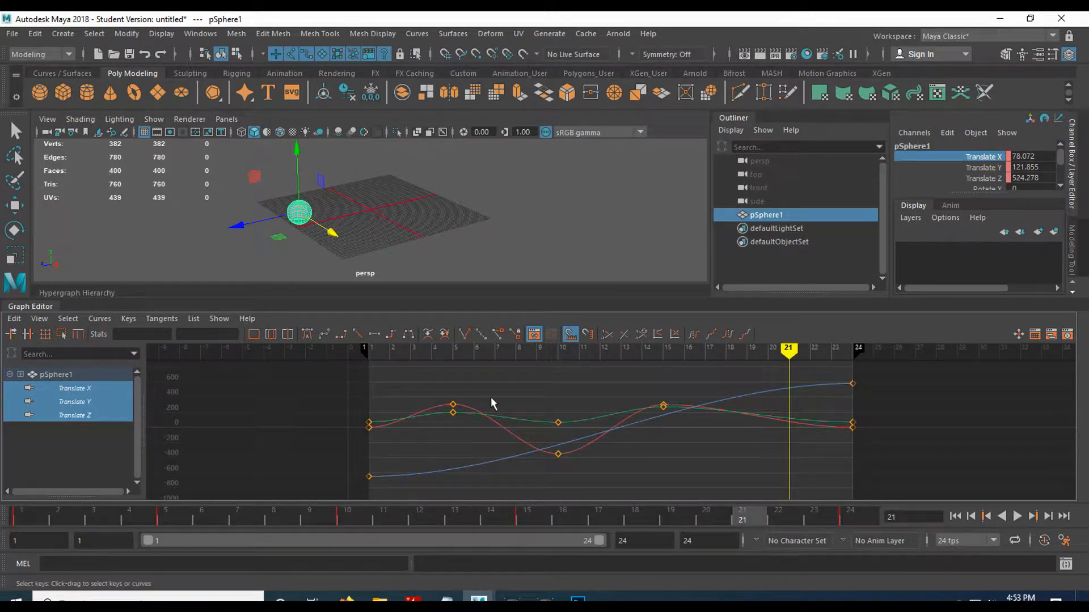
Tilt the tangent of the frame 5 Translate Y key so its outgoing handle points steeply upward
{"action": "left_click", "coordinate": [453, 412]}
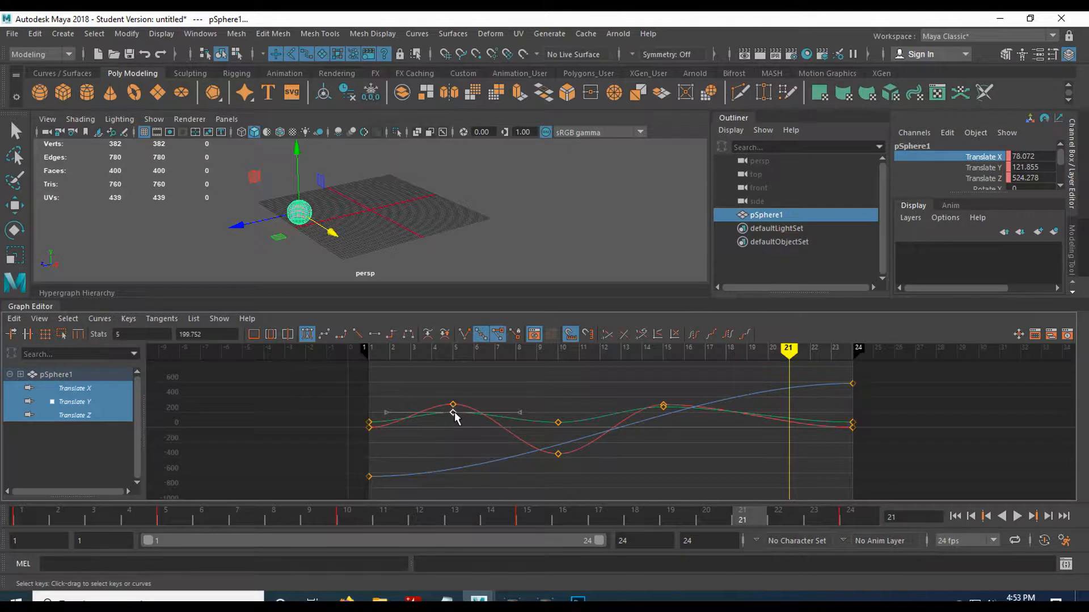
{"action": "left_click_drag", "start_coordinate": [519, 413], "coordinate": [510, 382]}
{"action": "left_click", "coordinate": [516, 390]}
{"action": "left_click", "coordinate": [454, 412]}
{"action": "left_click_drag", "start_coordinate": [511, 391], "coordinate": [502, 372]}
Scrub from frame 1 and play the animation to examine how the tilted Translate Y tangent affects the sphere's motion, then deselect the key
{"action": "mouse_move", "coordinate": [41, 518]}
{"action": "left_mouse_down"}
{"action": "mouse_move", "coordinate": [223, 513]}
{"action": "mouse_move", "coordinate": [33, 509]}
{"action": "left_mouse_up"}
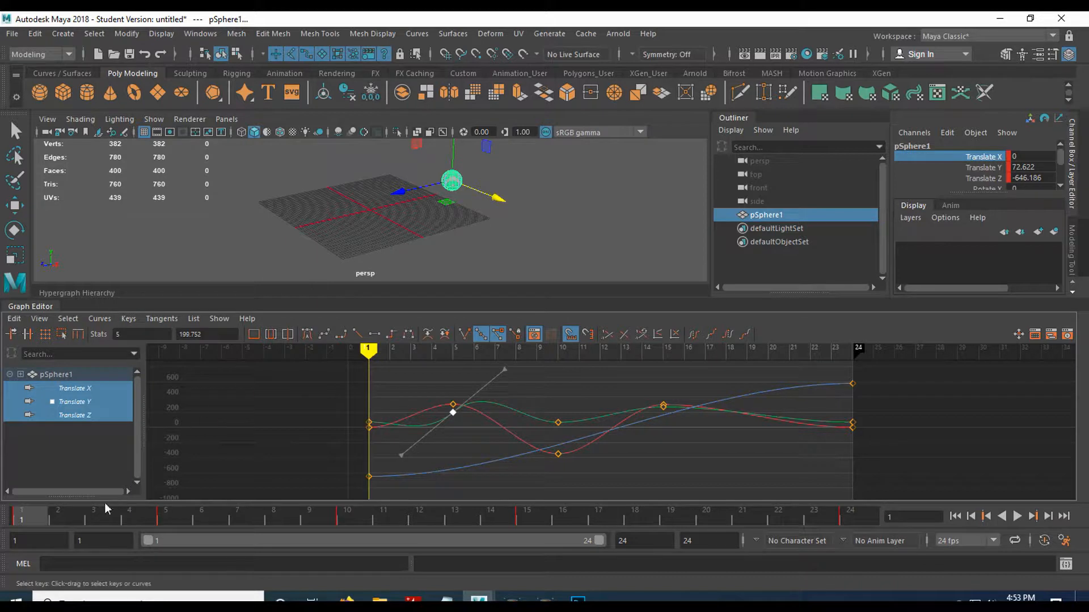
{"action": "mouse_move", "coordinate": [44, 518]}
{"action": "left_mouse_down"}
{"action": "mouse_move", "coordinate": [241, 516]}
{"action": "mouse_move", "coordinate": [343, 526]}
{"action": "mouse_move", "coordinate": [29, 519]}
{"action": "mouse_move", "coordinate": [344, 541]}
{"action": "mouse_move", "coordinate": [674, 510]}
{"action": "left_mouse_up"}
{"action": "left_click", "coordinate": [1018, 516]}
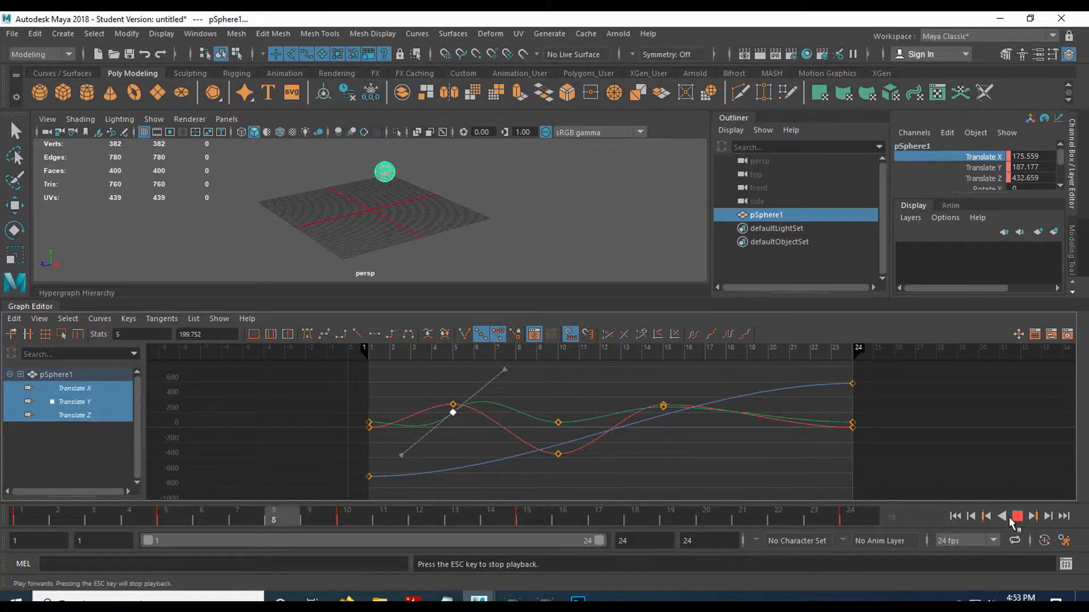
{"action": "left_click", "coordinate": [1017, 516]}
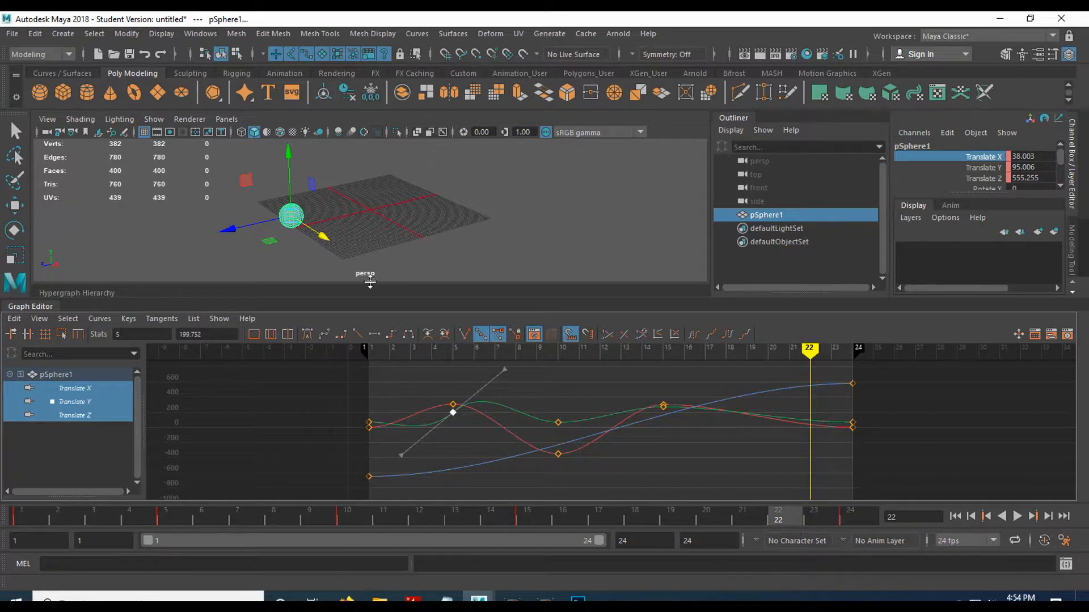
{"action": "left_click_drag", "start_coordinate": [41, 523], "coordinate": [96, 522]}
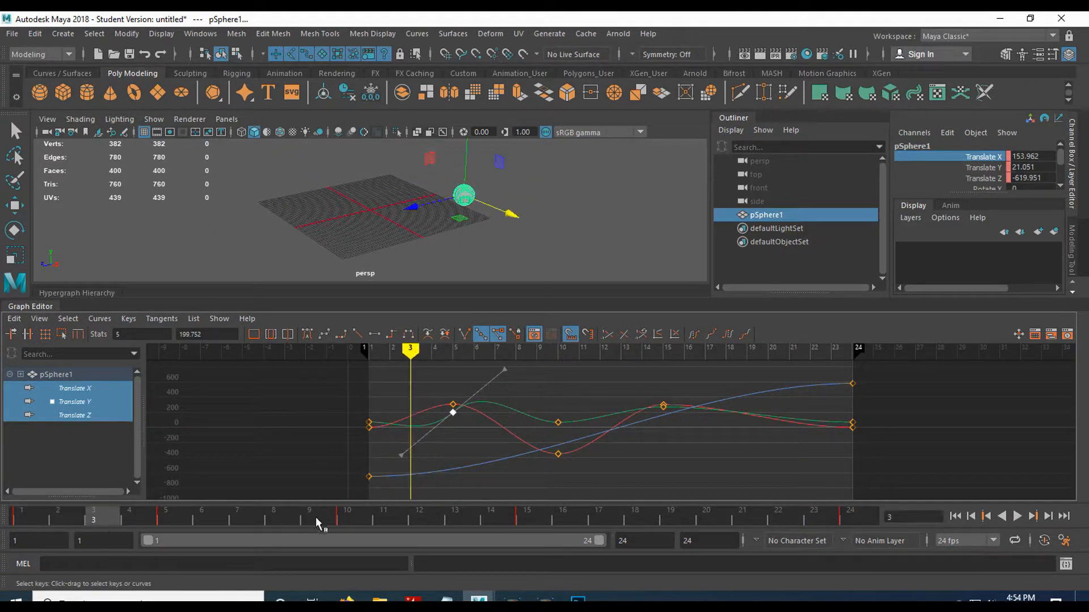
{"action": "left_click", "coordinate": [506, 376]}
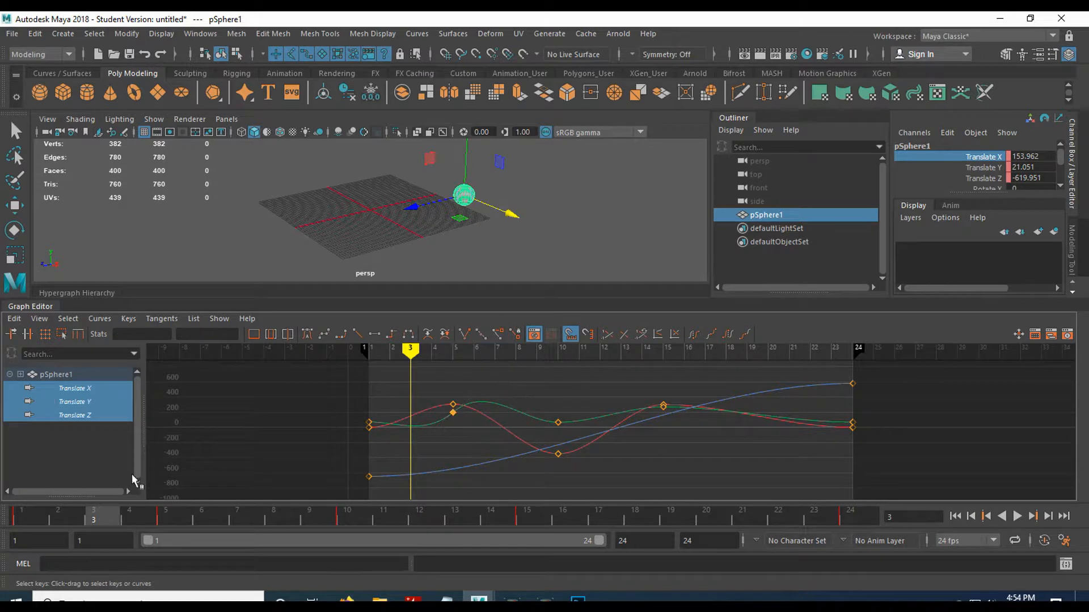